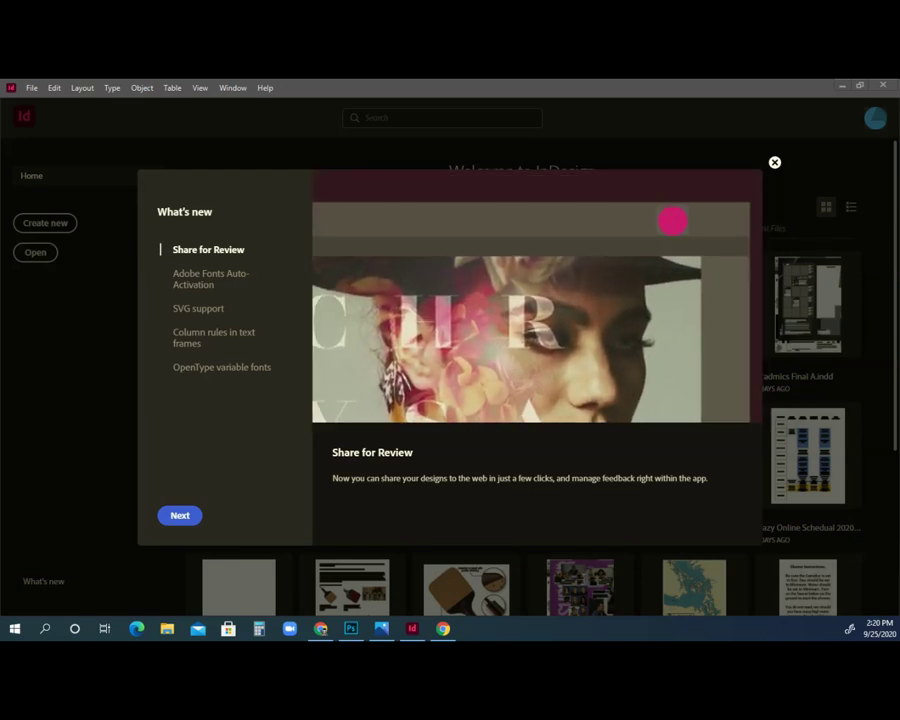
# - Start a new document and choose the print presets, keeping the Letter size
pyautogui.click(30, 90)
pyautogui.moveTo(39, 104)
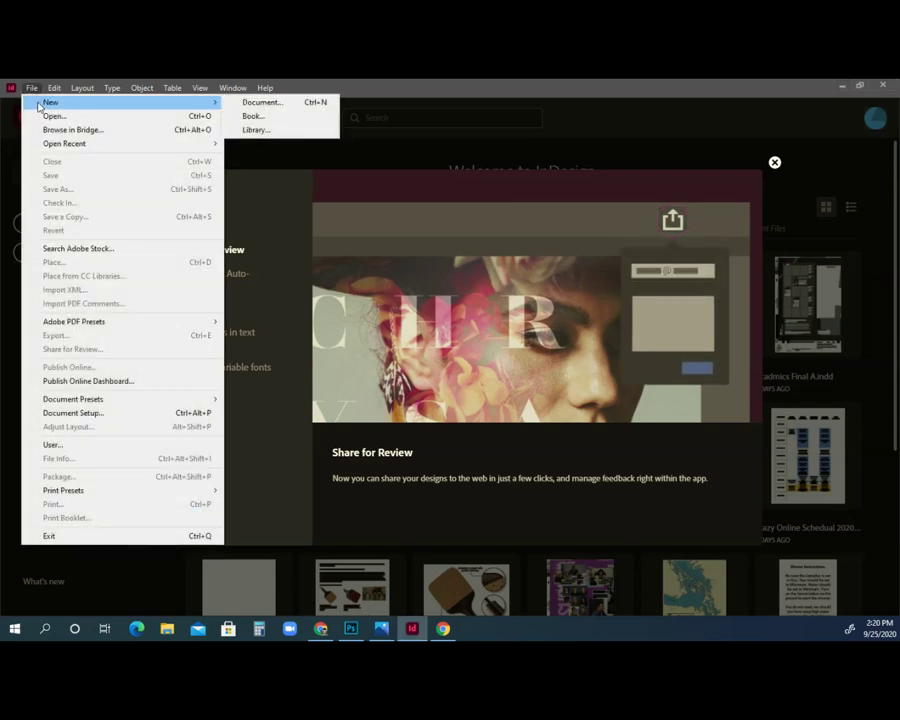
pyautogui.click(251, 110)
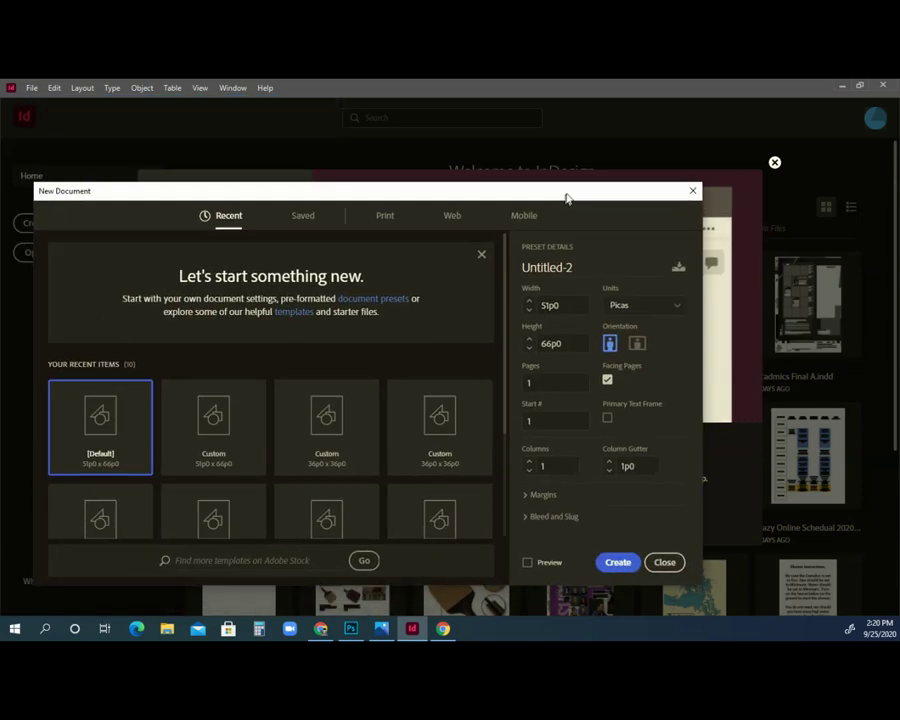
pyautogui.moveTo(566, 197); pyautogui.dragTo(620, 174)
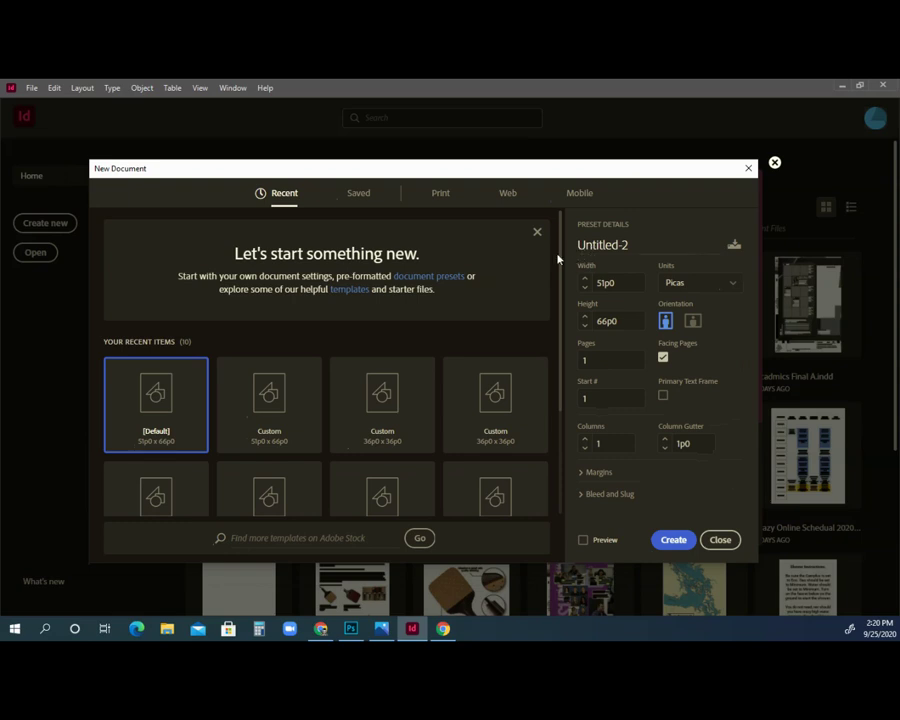
pyautogui.click(440, 195)
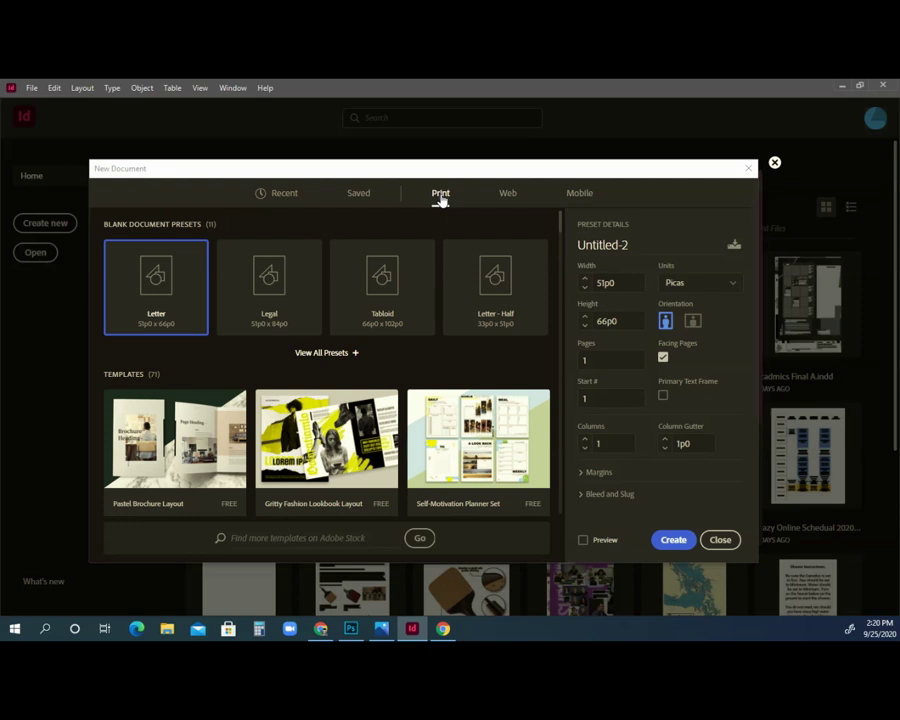
# - Set the document to 2 pages with start number 2 and create it
pyautogui.click(584, 361)
pyautogui.write('2')
pyautogui.click(596, 401)
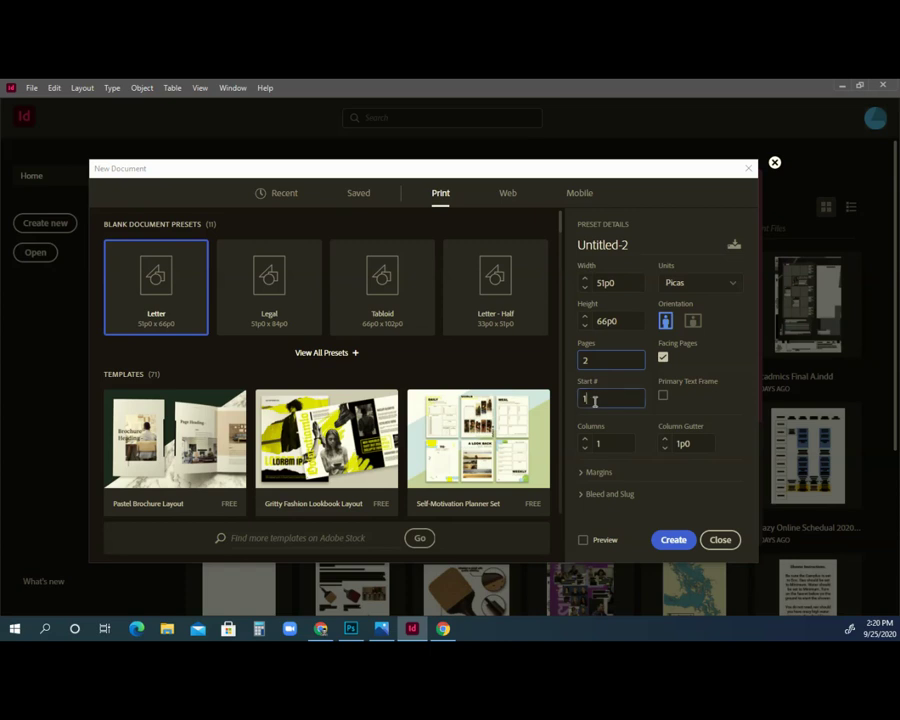
pyautogui.write('2')
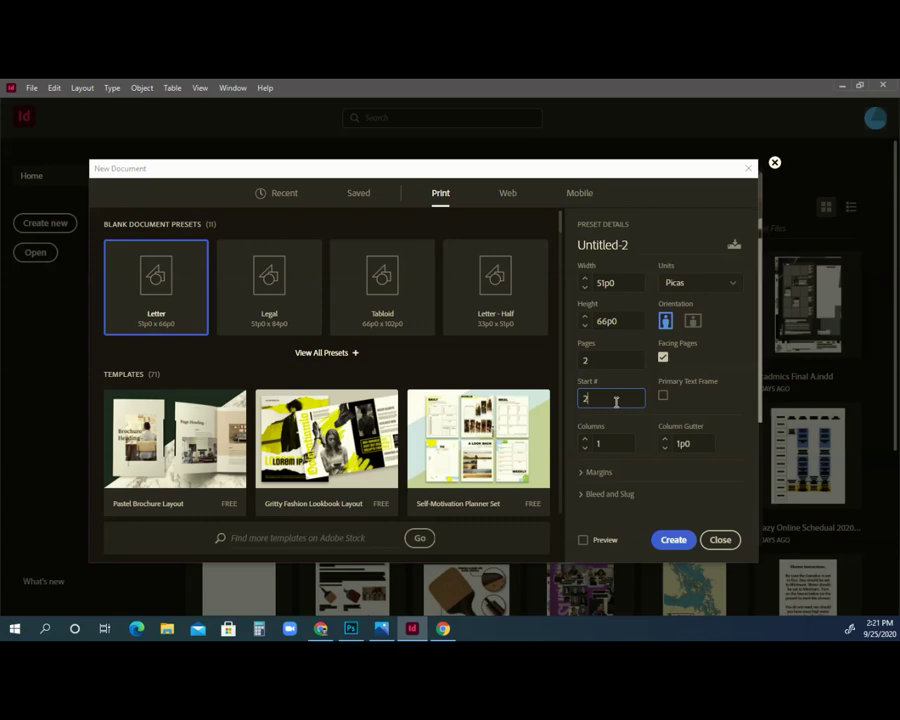
pyautogui.click(673, 540)
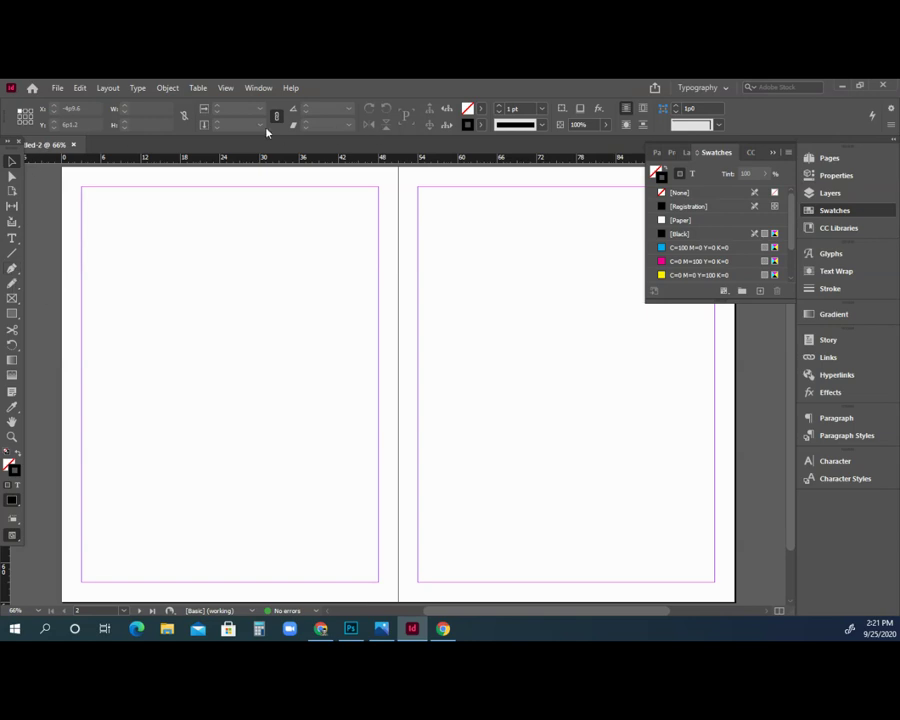
# - Collapse the Swatches display and activate the Selection tool
pyautogui.click(12, 176)
pyautogui.click(12, 238)
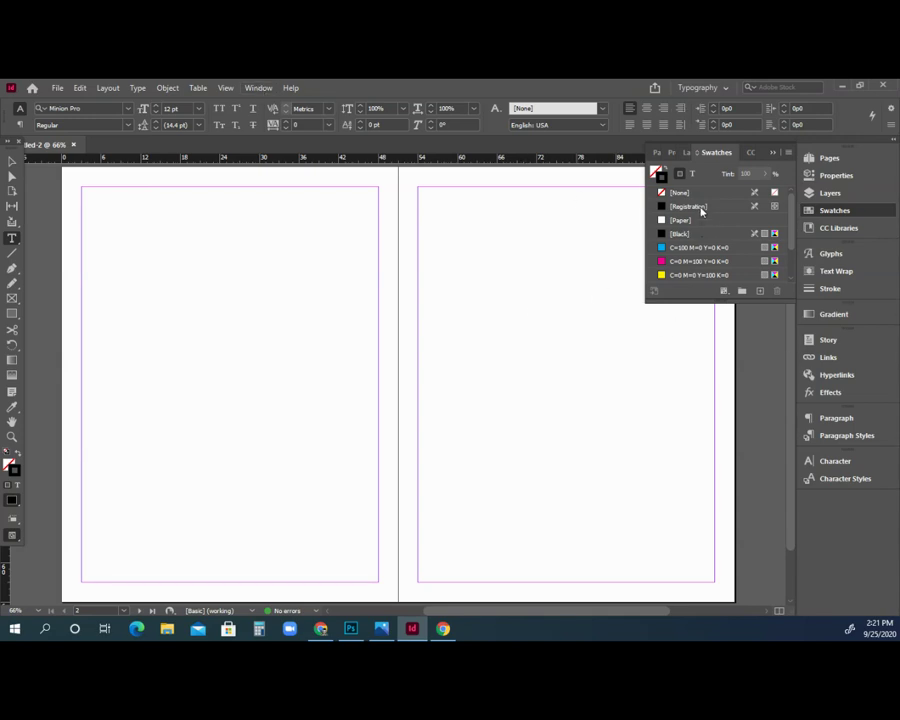
pyautogui.click(771, 158)
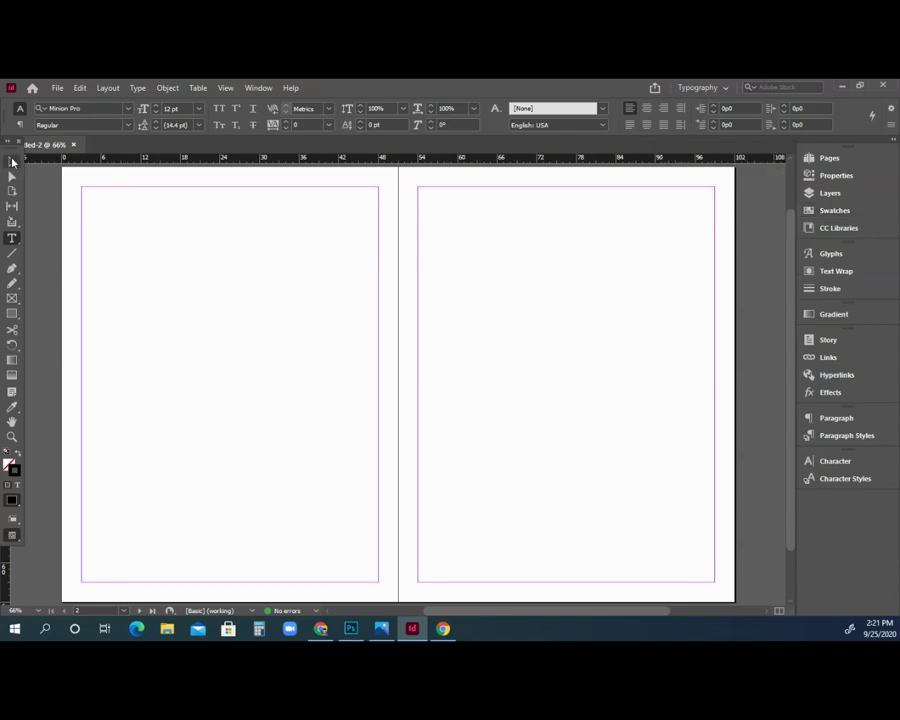
pyautogui.click(12, 161)
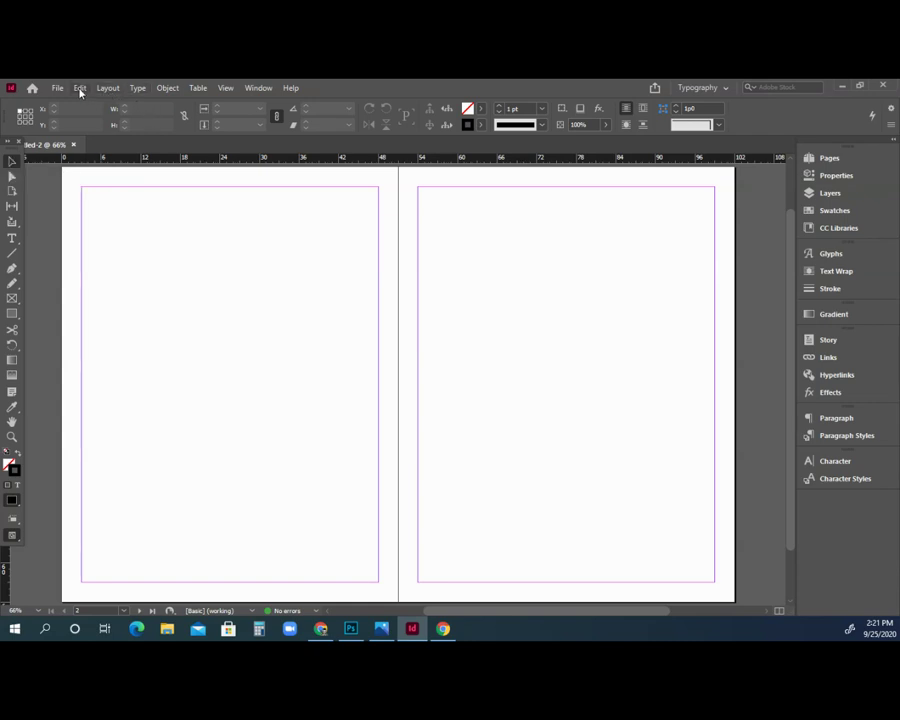
# - Create guides for 4 columns with a 1p0 gutter, fitted to the margins on both pages
pyautogui.click(107, 89)
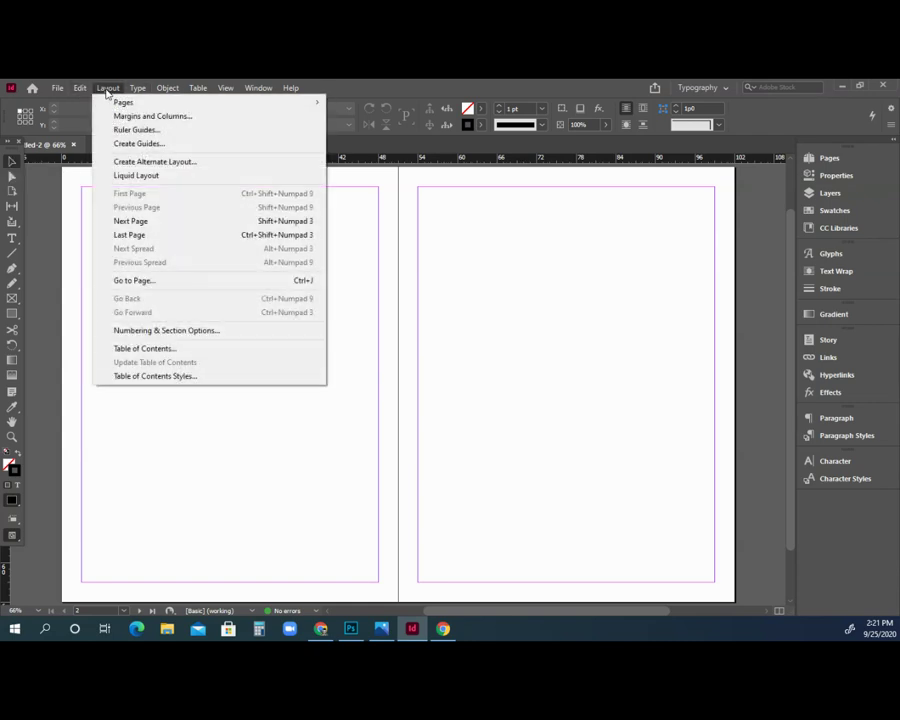
pyautogui.click(127, 149)
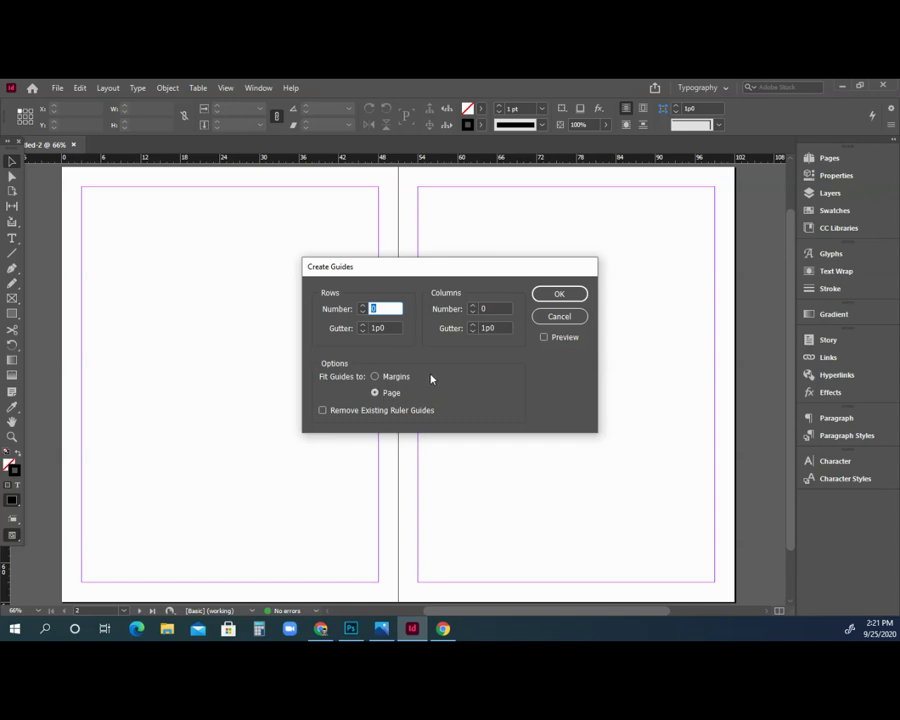
pyautogui.click(374, 376)
pyautogui.click(472, 306)
pyautogui.click(472, 306)
pyautogui.click(544, 338)
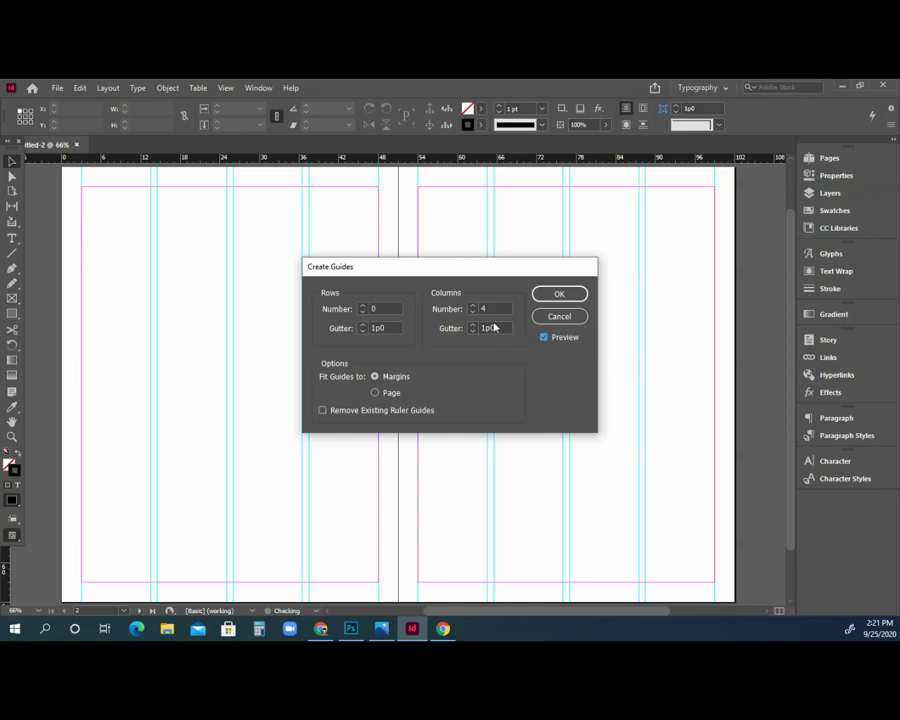
pyautogui.click(473, 306)
pyautogui.click(473, 313)
pyautogui.click(558, 295)
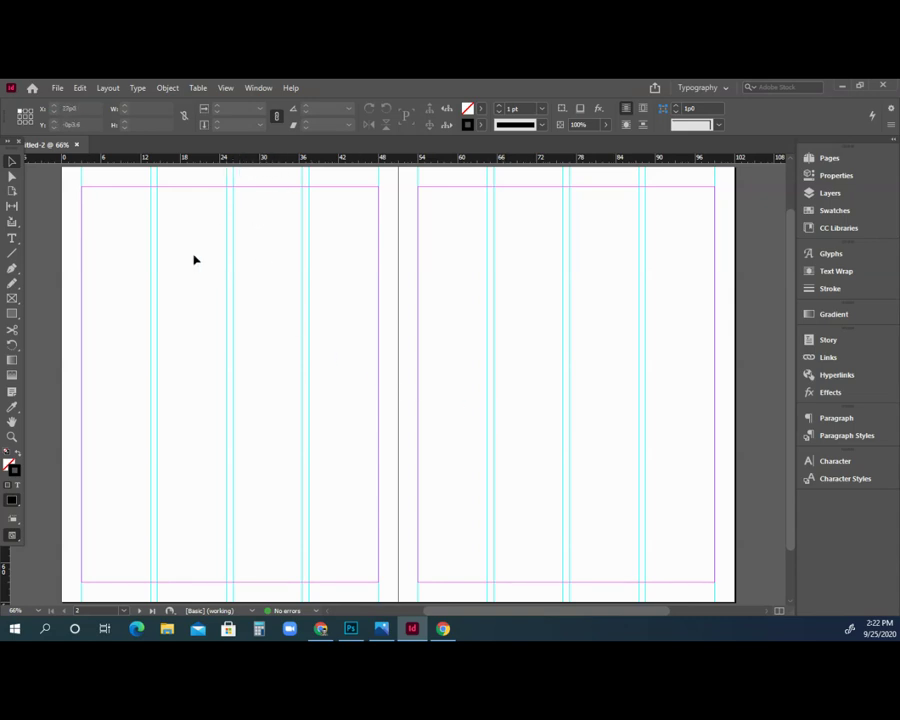
# - Place aligned horizontal ruler guides across both pages at about 42p7 in the lower part of the spread
pyautogui.click(224, 88)
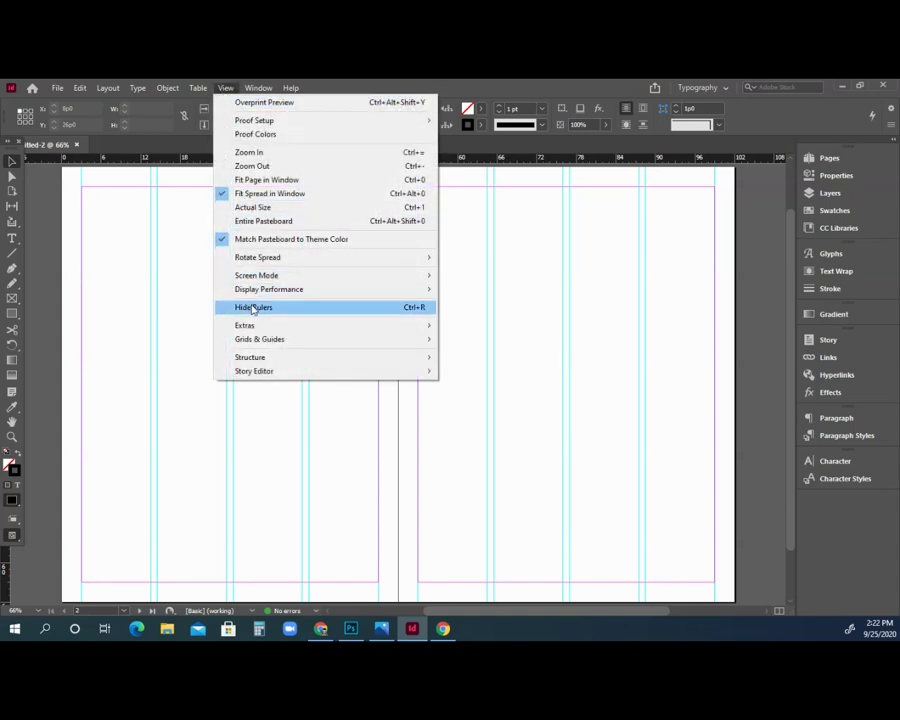
pyautogui.click(312, 68)
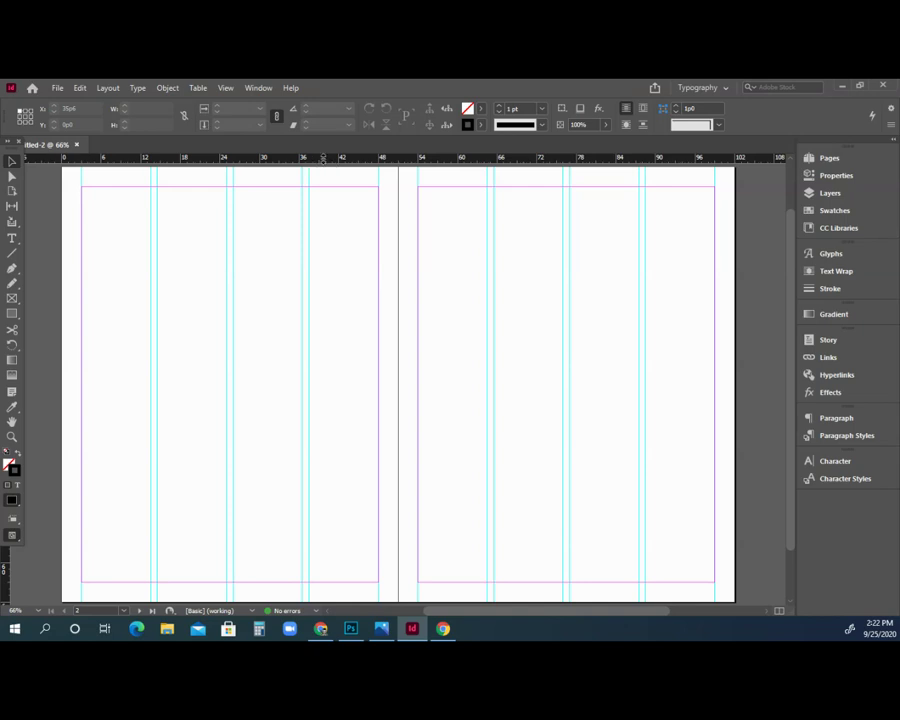
pyautogui.moveTo(323, 166); pyautogui.dragTo(332, 450)
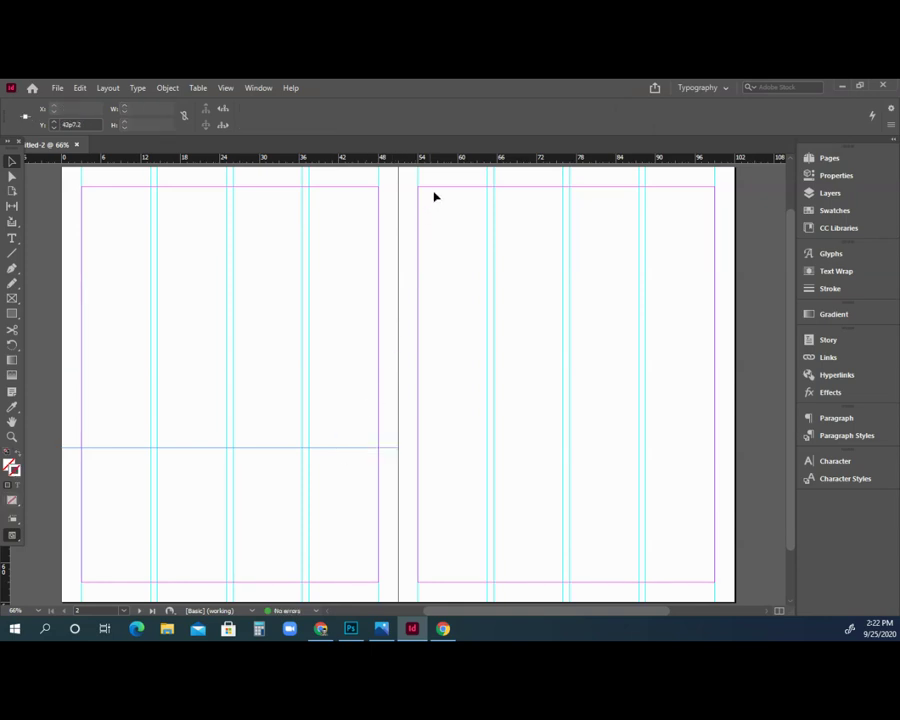
pyautogui.moveTo(446, 162); pyautogui.dragTo(434, 447)
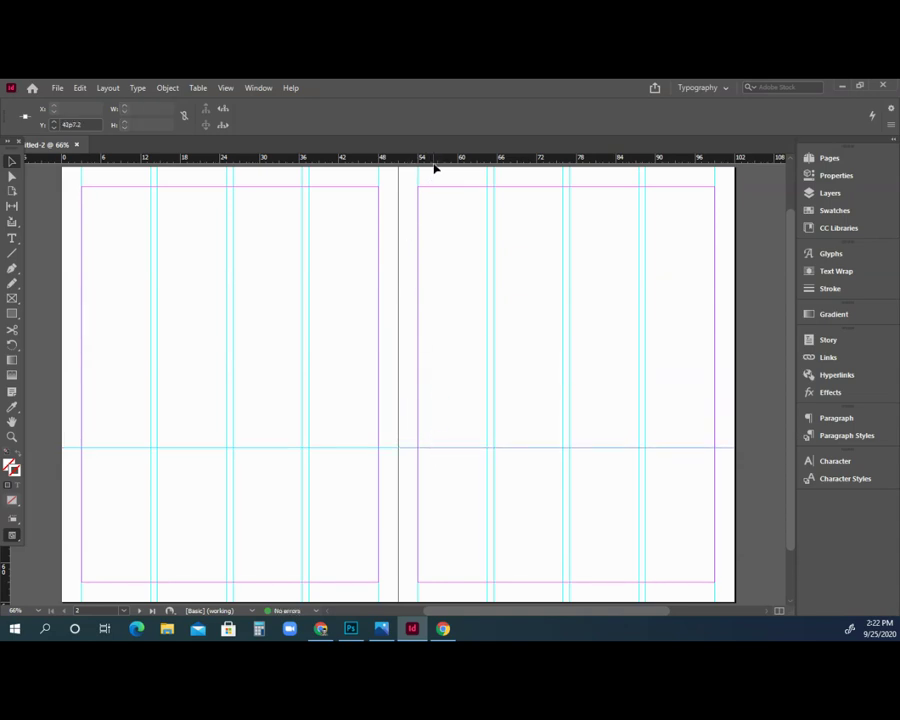
# - Add a second pair of horizontal guides at about 43p8, just below the first pair on both pages
pyautogui.moveTo(434, 158); pyautogui.dragTo(440, 456)
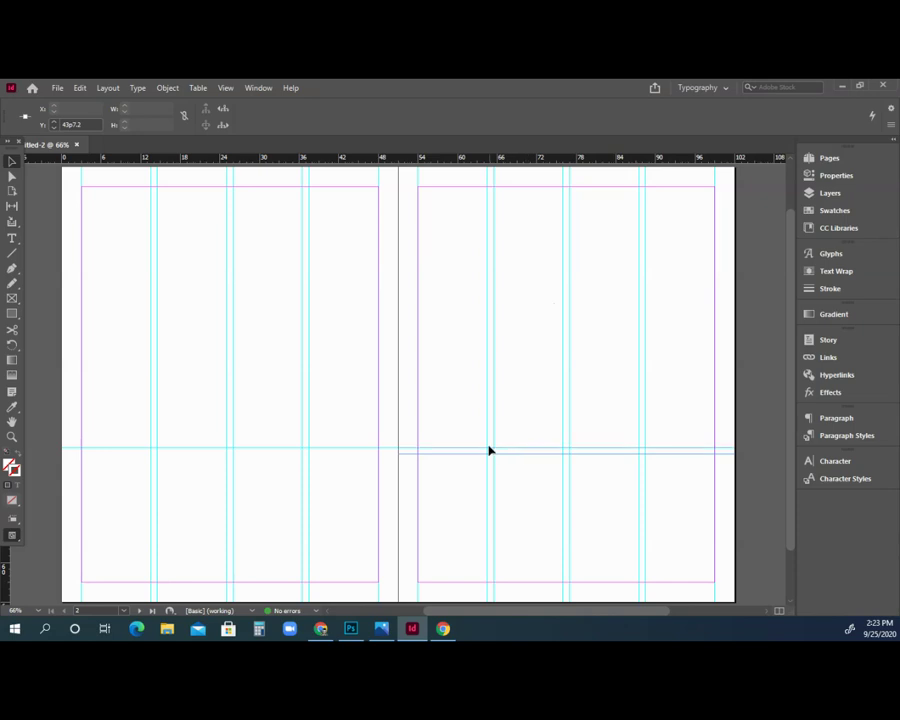
pyautogui.moveTo(463, 455); pyautogui.dragTo(464, 454)
pyautogui.moveTo(319, 160); pyautogui.dragTo(312, 458)
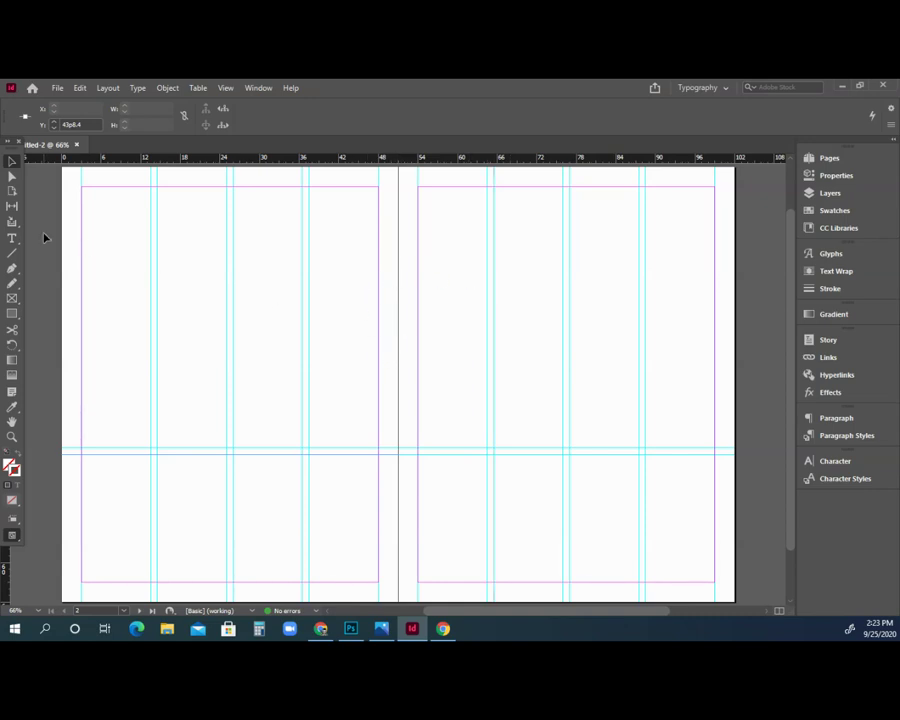
# - Draw a rectangle about 50p0 by 39p7 across the spread, from the left page's fourth column to the right page's third, with black fill and no stroke
pyautogui.click(10, 318)
pyautogui.moveTo(640, 188); pyautogui.dragTo(310, 451)
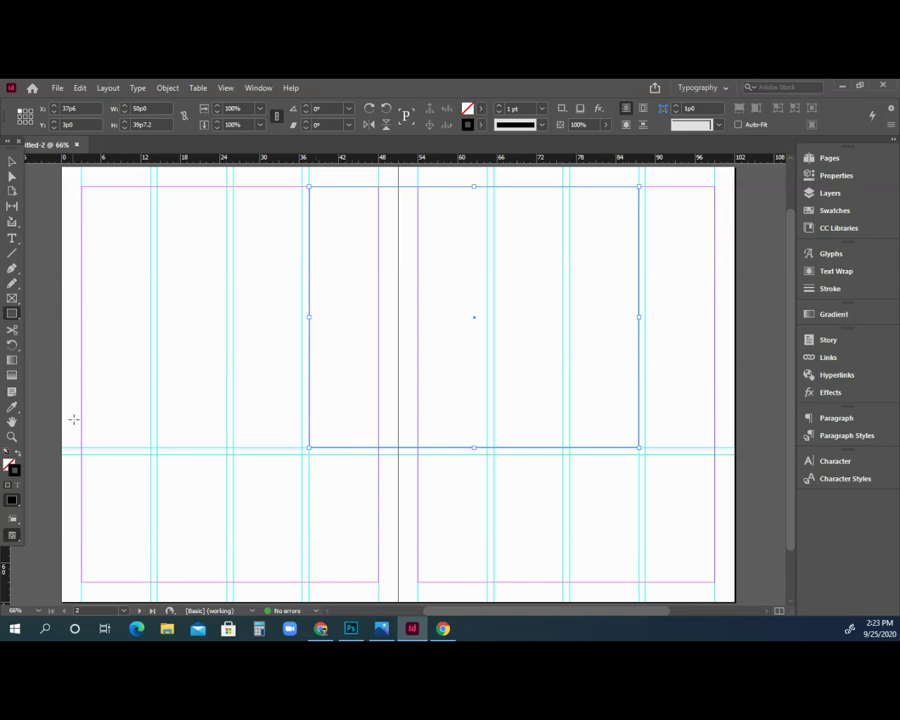
pyautogui.click(17, 455)
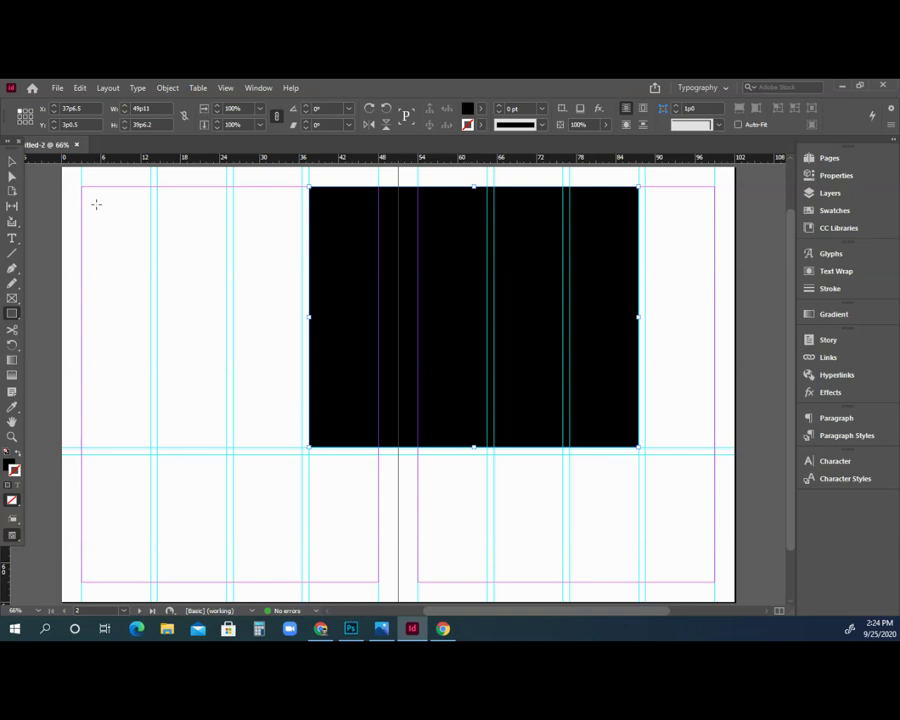
# - Fill the large rectangle with the cyan swatch C=100 M=0 Y=0 K=0 and deselect it
pyautogui.click(12, 162)
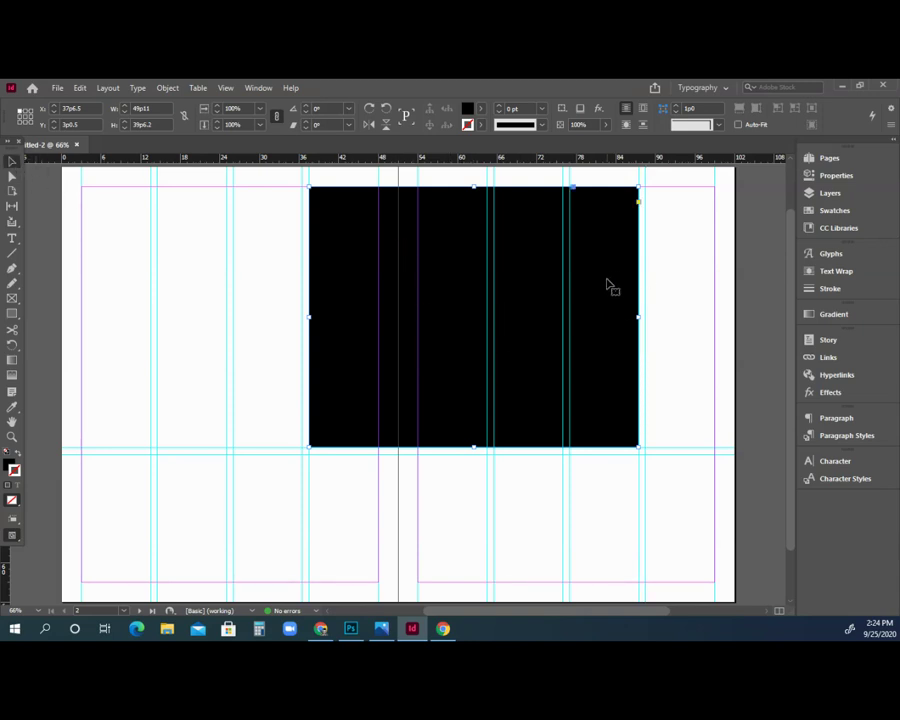
pyautogui.click(833, 211)
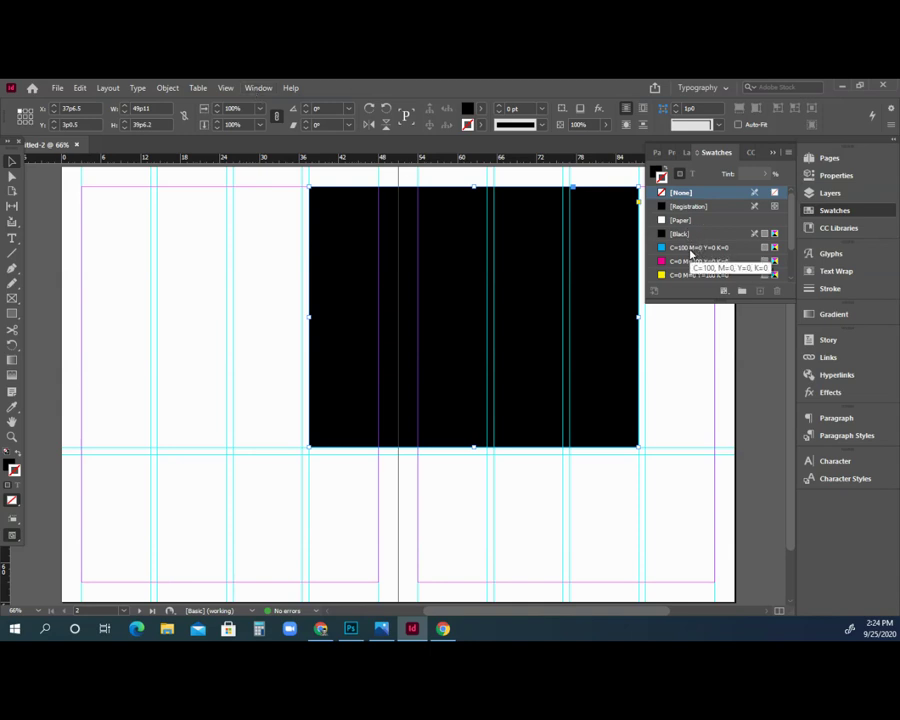
pyautogui.click(690, 234)
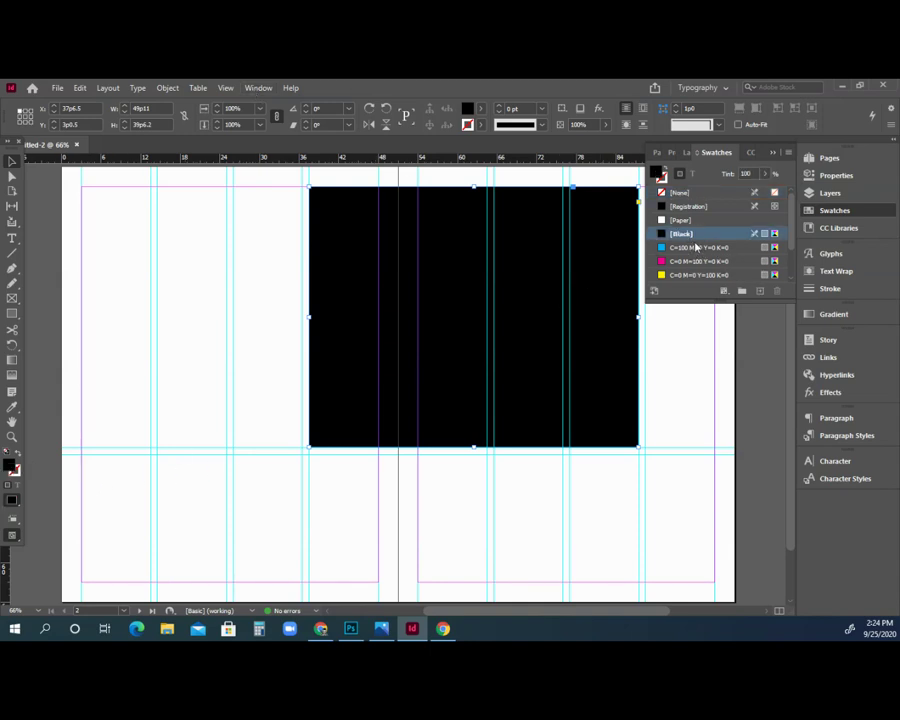
pyautogui.click(695, 247)
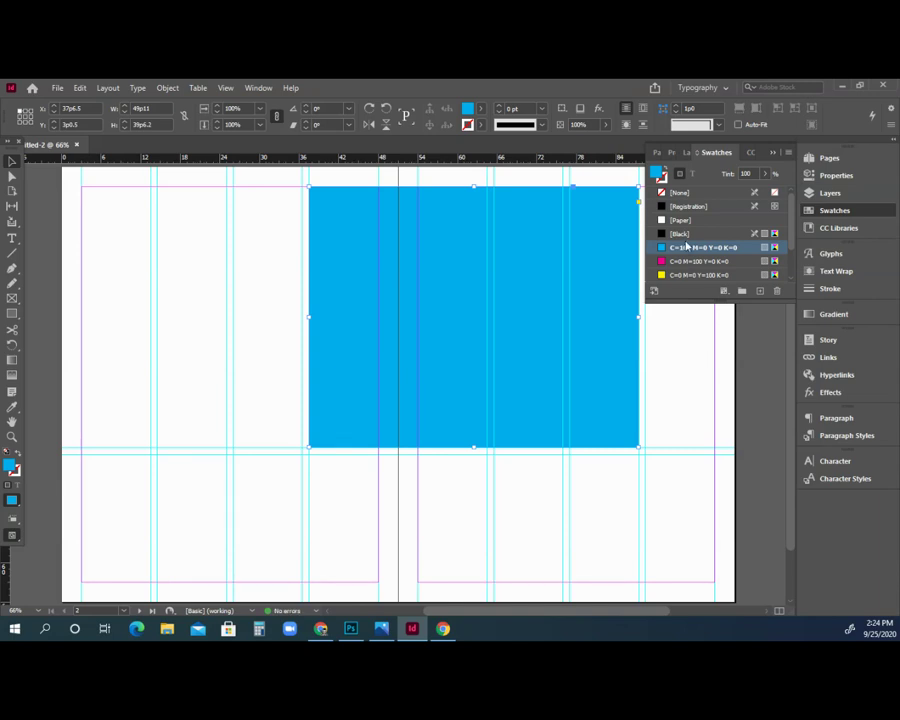
pyautogui.click(771, 154)
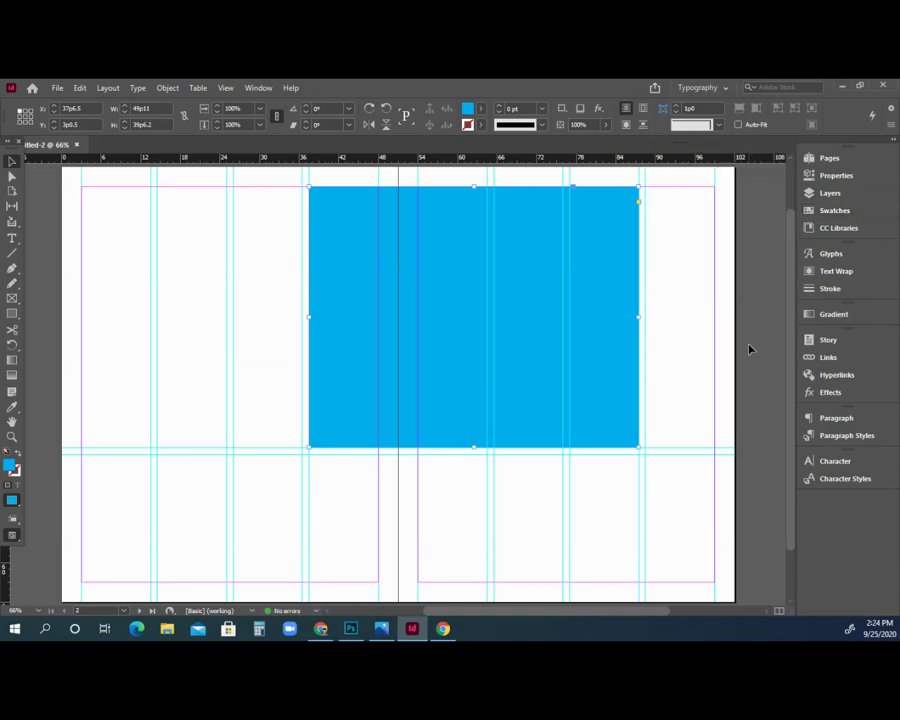
pyautogui.click(254, 317)
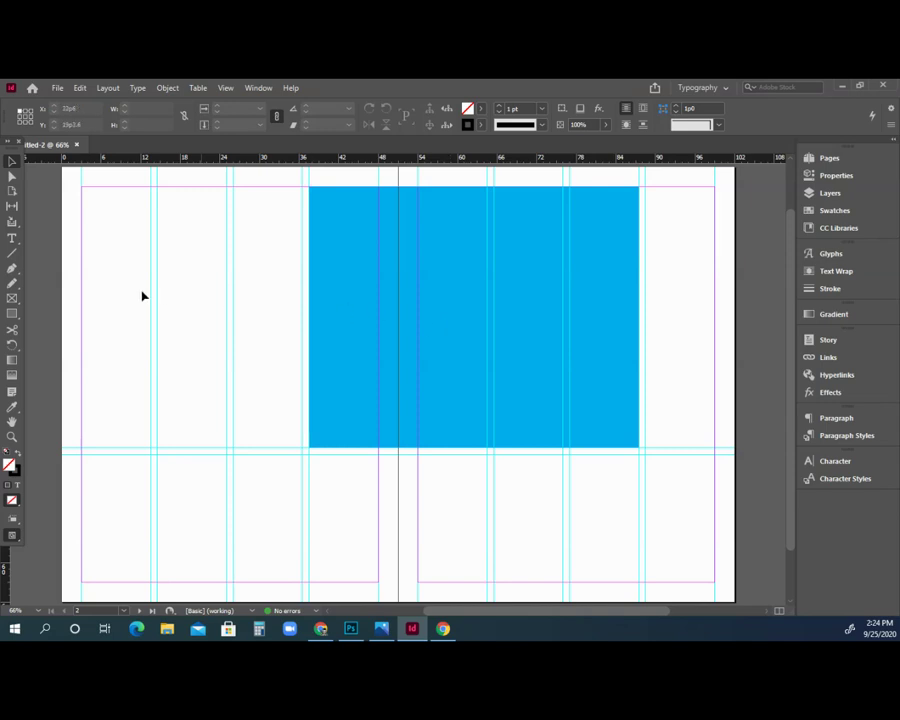
# - Copy the large cyan rectangle and paste a duplicate onto the spread
pyautogui.click(344, 283)
pyautogui.click(79, 87)
pyautogui.click(79, 87)
pyautogui.click(79, 87)
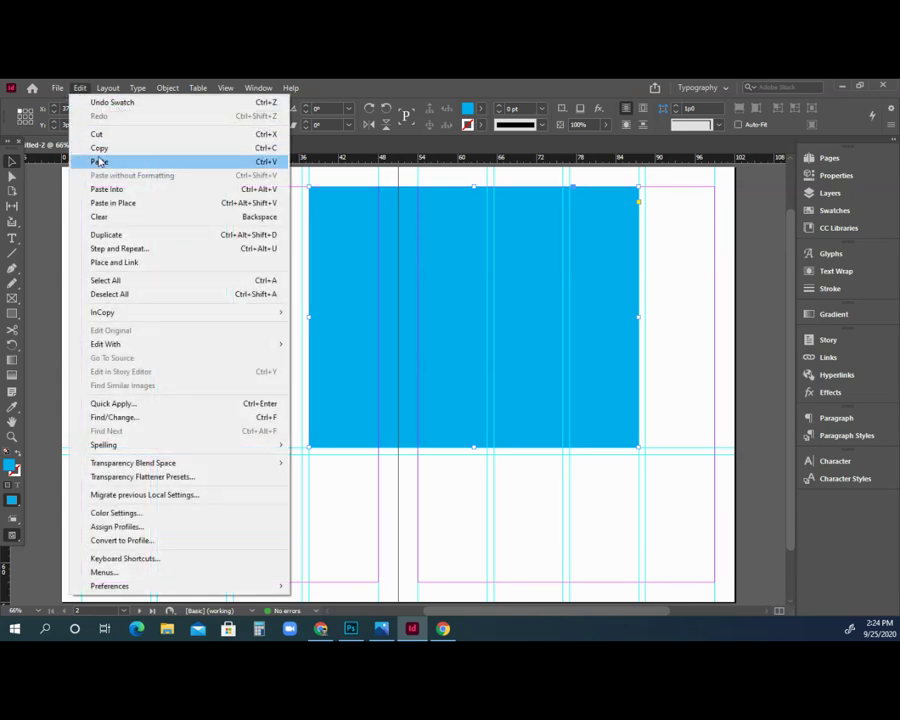
pyautogui.click(99, 161)
# - Resize the duplicate to about 22p0 by 19p3.6 and fit it below the guides in the left page's last two columns
pyautogui.moveTo(446, 276); pyautogui.dragTo(357, 279)
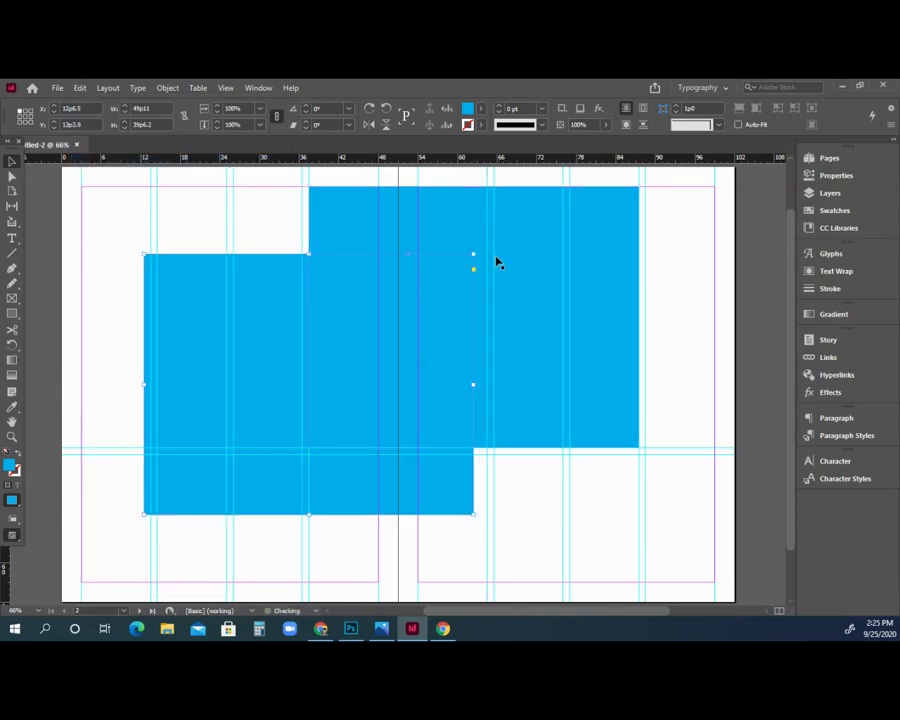
pyautogui.moveTo(472, 255); pyautogui.dragTo(300, 314)
pyautogui.moveTo(196, 352); pyautogui.dragTo(271, 418)
pyautogui.moveTo(220, 382); pyautogui.dragTo(233, 455)
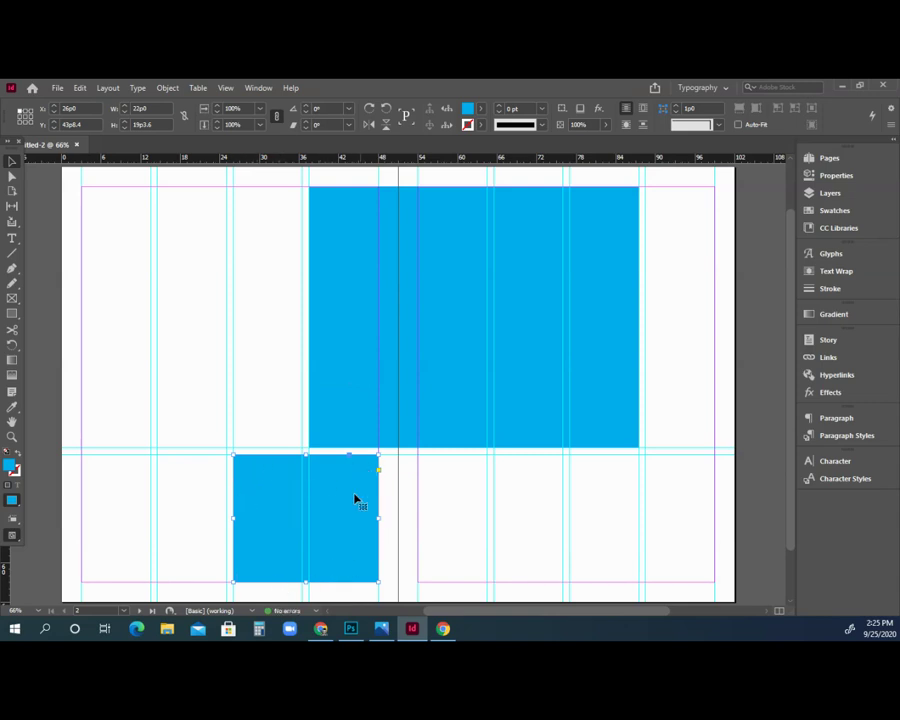
# - Duplicate the small rectangle into the right page's first two columns and extend it past the bottom page edge to about 23p7 high
pyautogui.moveTo(349, 499); pyautogui.dragTo(446, 488)
pyautogui.moveTo(563, 519); pyautogui.dragTo(562, 520)
pyautogui.scroll(-2, 532, 511)
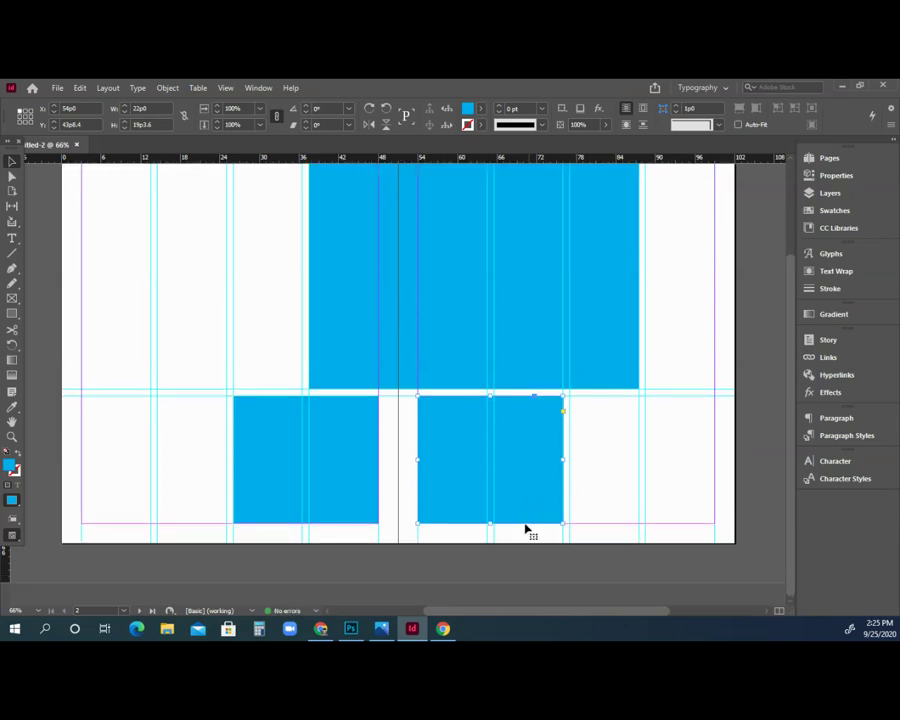
pyautogui.moveTo(491, 523); pyautogui.dragTo(491, 551)
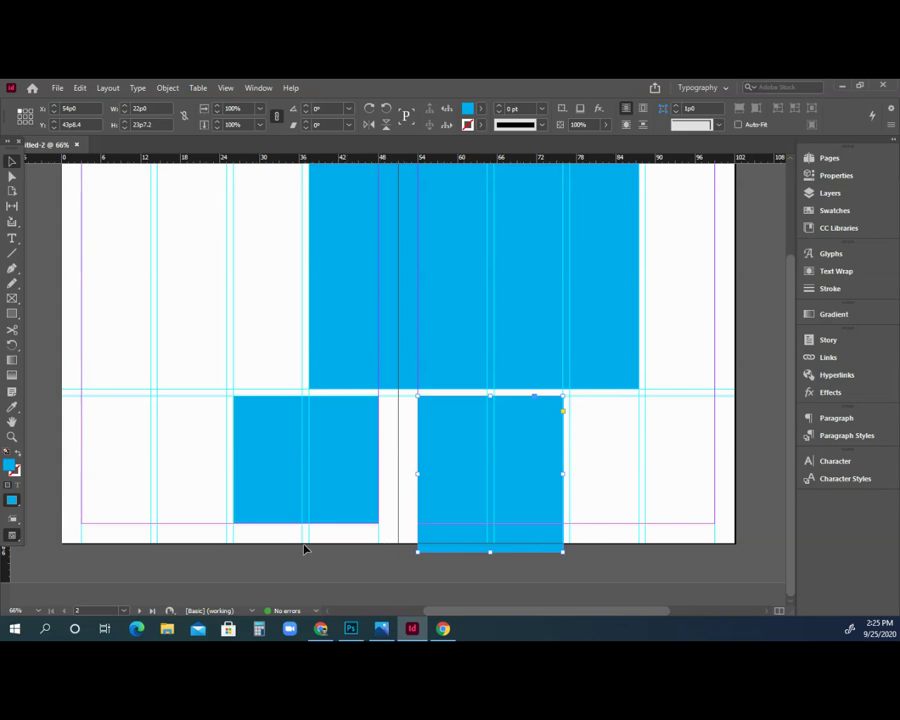
# - Duplicate the left page's small rectangle into that page's first two columns and shorten the copy to about 11p9.6 high
pyautogui.click(12, 421)
pyautogui.moveTo(374, 315); pyautogui.dragTo(370, 369)
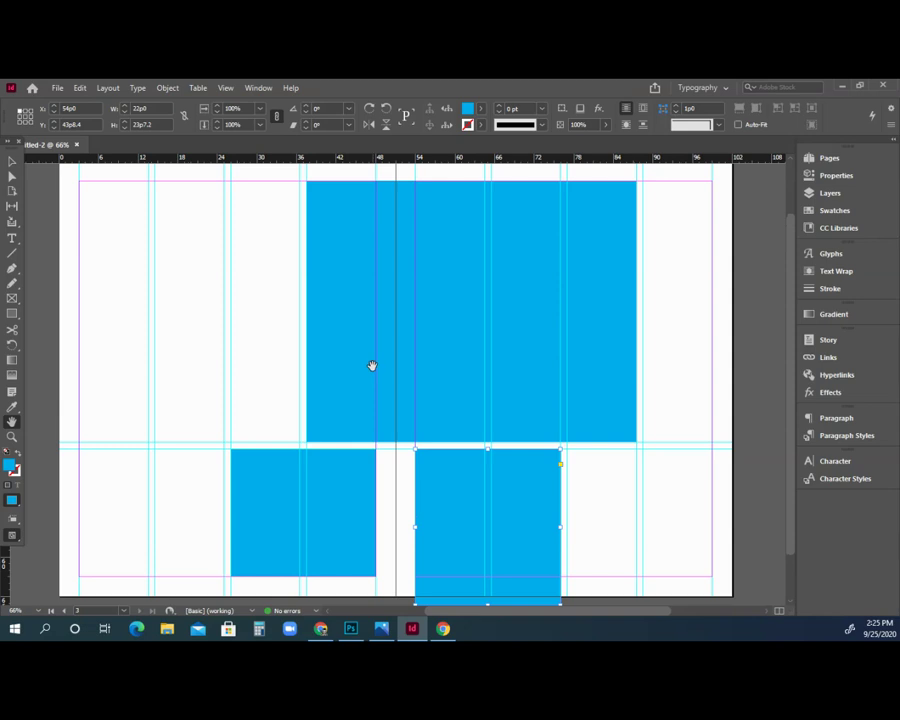
pyautogui.click(12, 162)
pyautogui.click(255, 484)
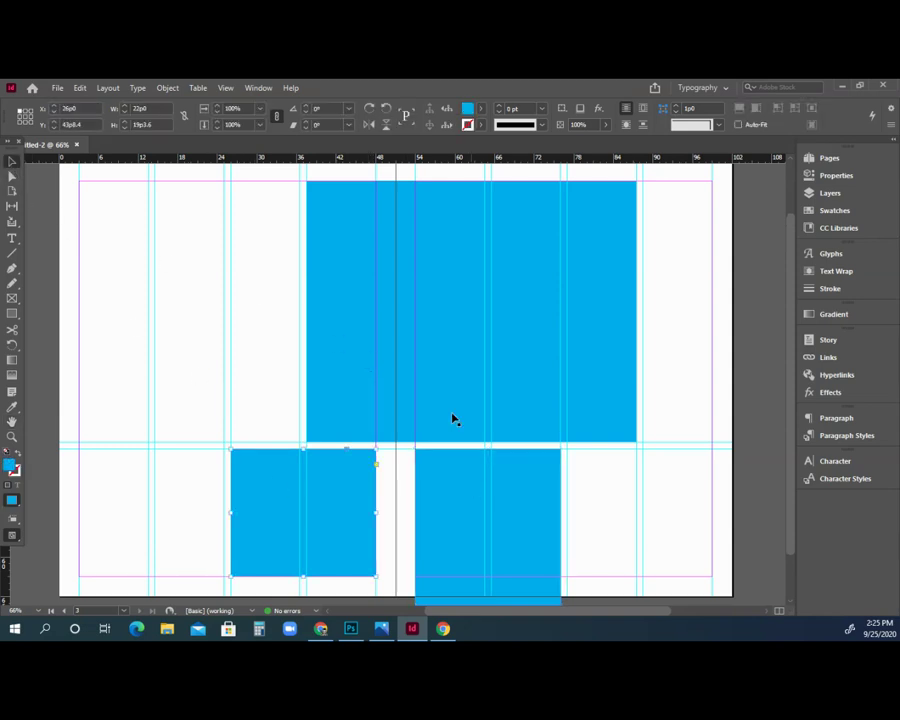
pyautogui.hotkey('ctrl', 'v')
pyautogui.moveTo(418, 357); pyautogui.dragTo(178, 484)
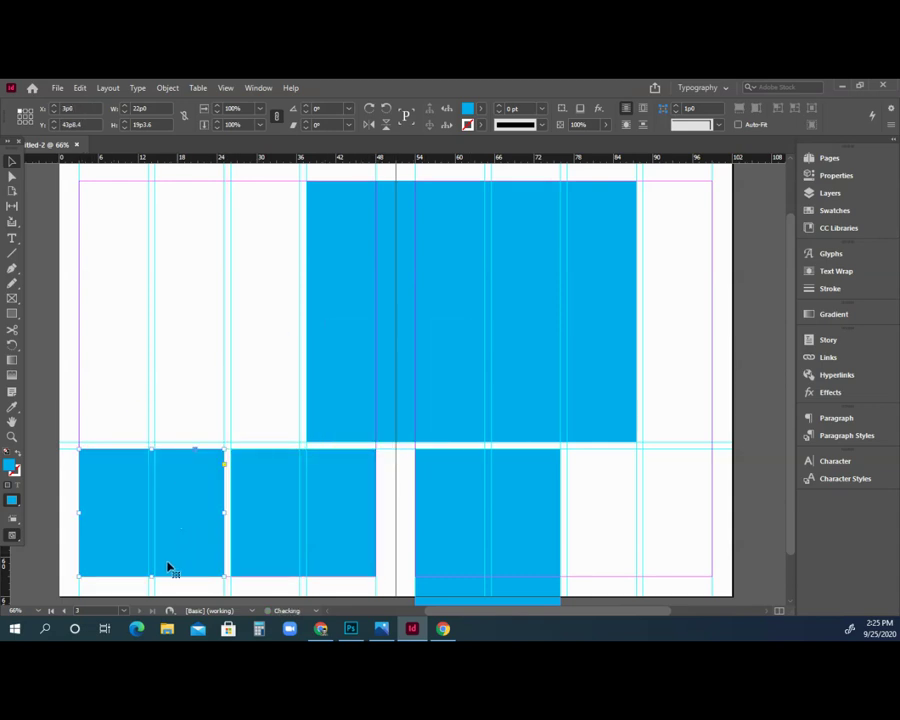
pyautogui.moveTo(153, 578); pyautogui.dragTo(152, 527)
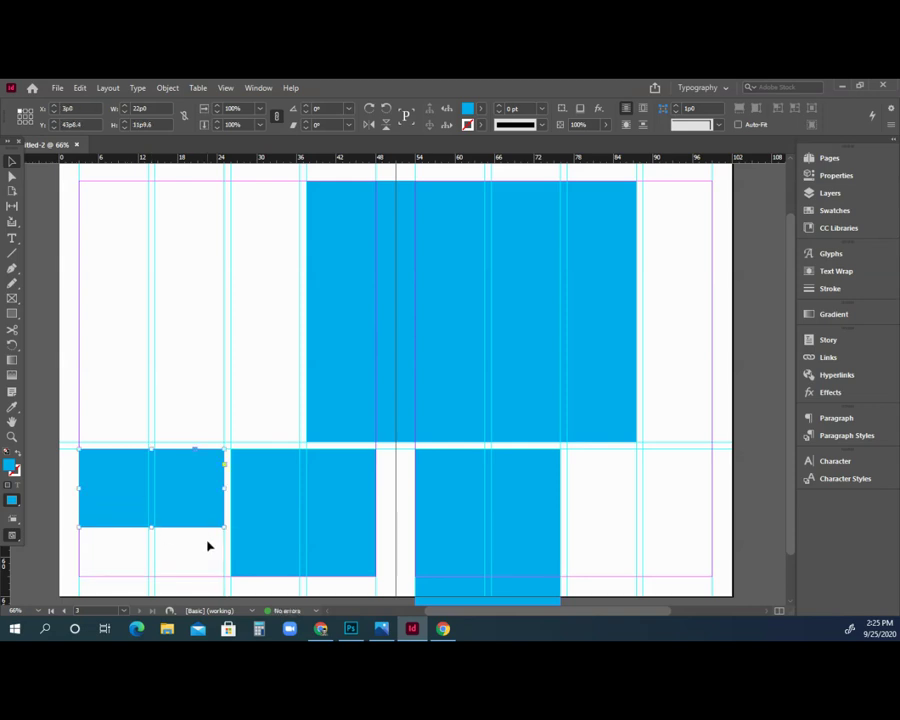
# - Paste a copy of the shortened rectangle below the guides in the right page's last two columns and deselect it
pyautogui.hotkey('ctrl', 'v')
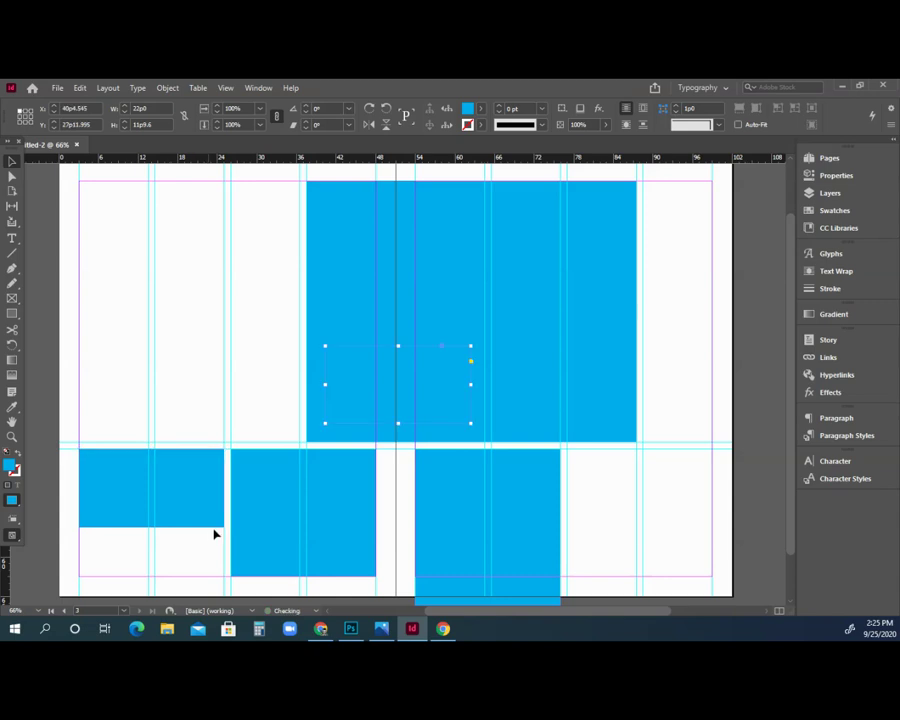
pyautogui.moveTo(380, 372); pyautogui.dragTo(615, 482)
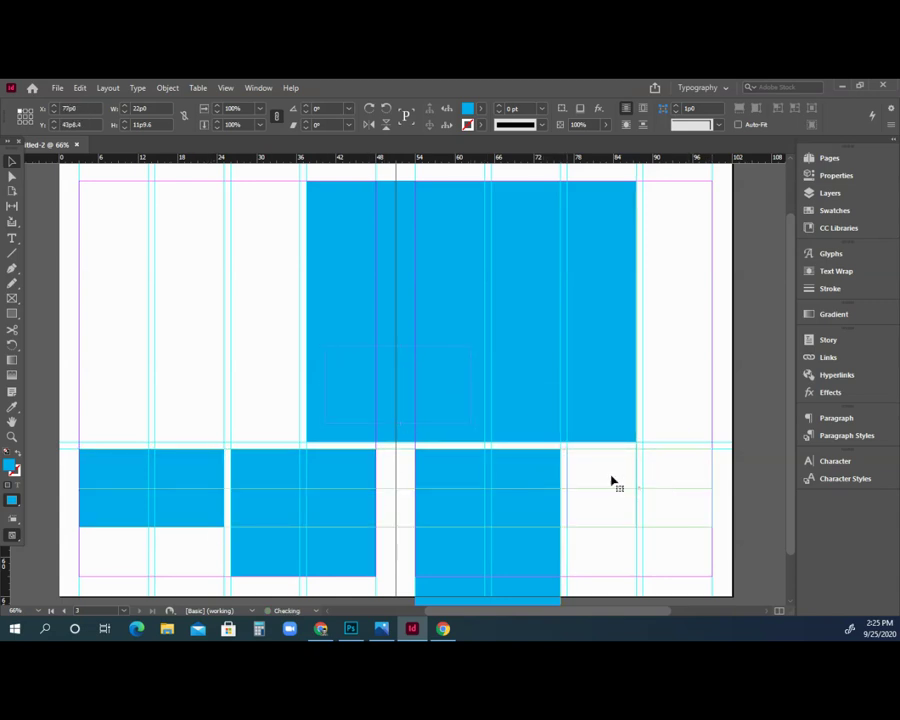
pyautogui.click(748, 445)
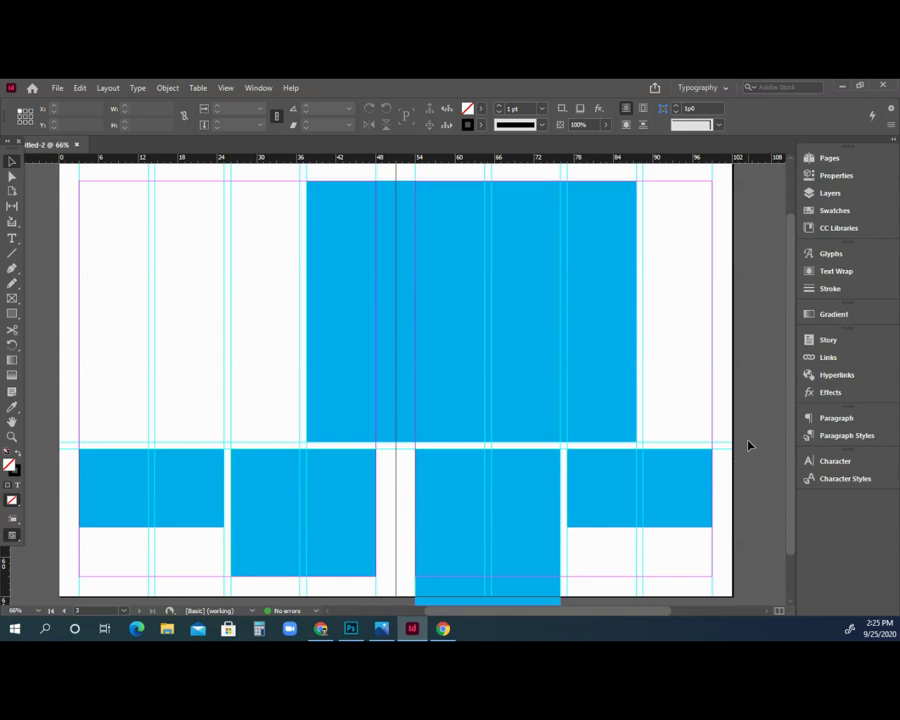
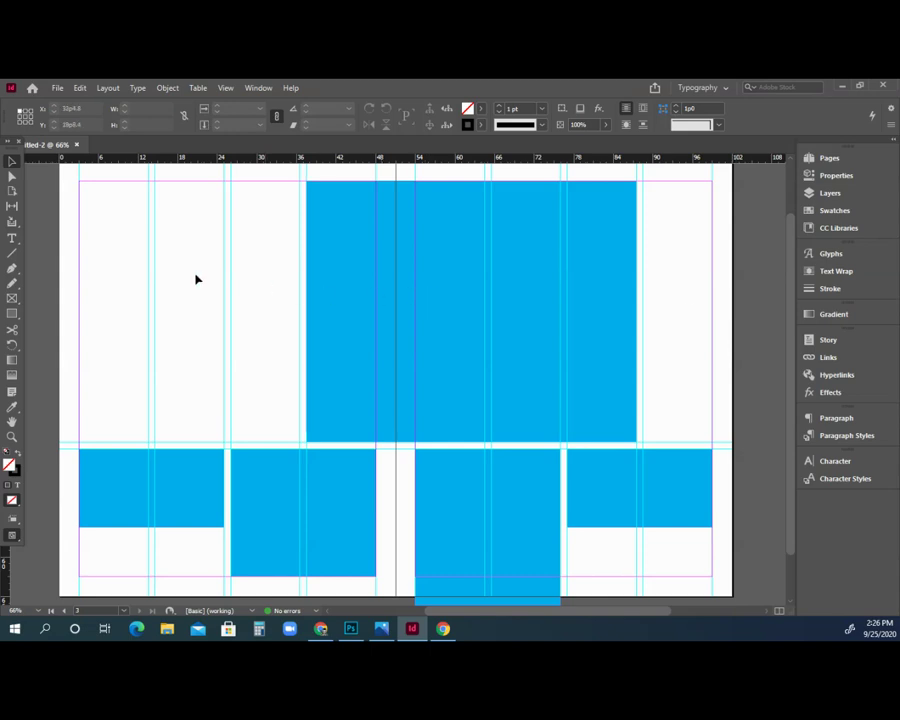
# - Create a text frame across the first three columns at the left page's top margin and enter HEADLINE
pyautogui.click(11, 240)
pyautogui.moveTo(81, 187); pyautogui.dragTo(300, 254)
pyautogui.write('Hi')
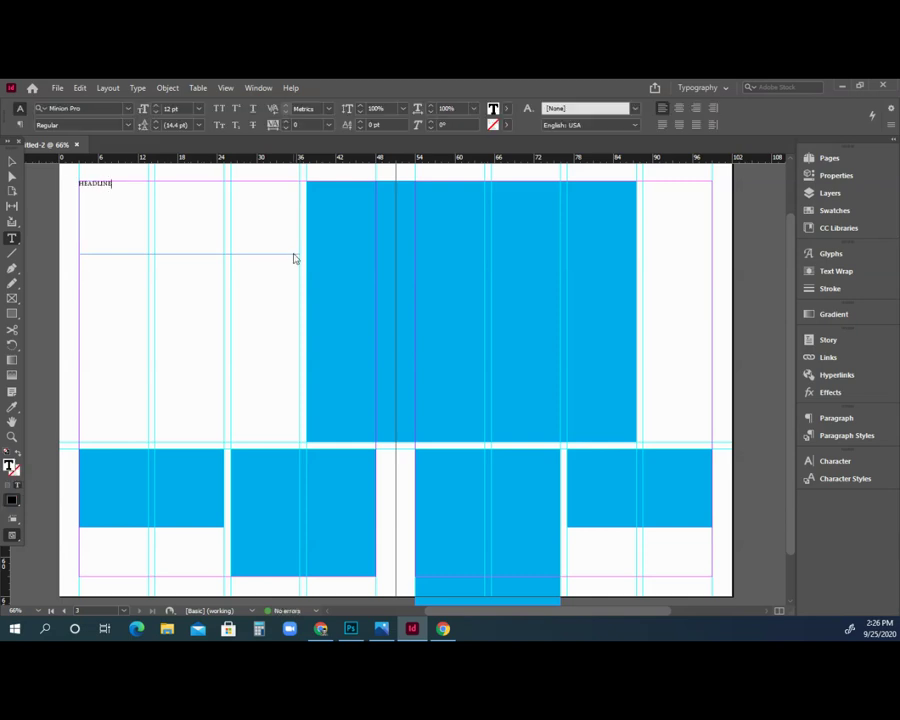
# - Set the whole headline to 72 pt and center-align it
pyautogui.hotkey('ctrl', 'a')
pyautogui.click(198, 109)
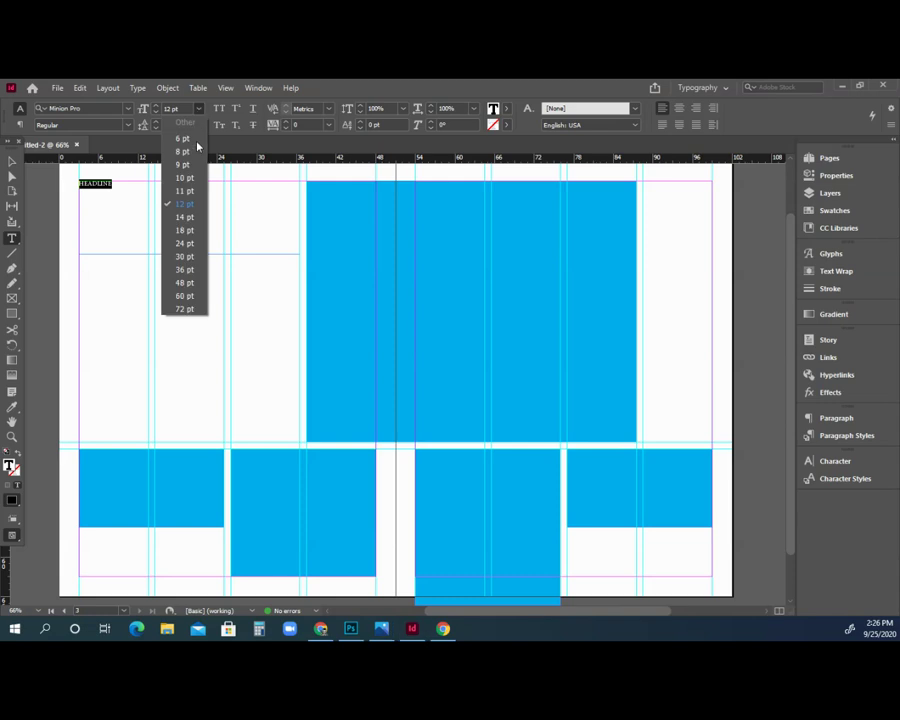
pyautogui.click(184, 309)
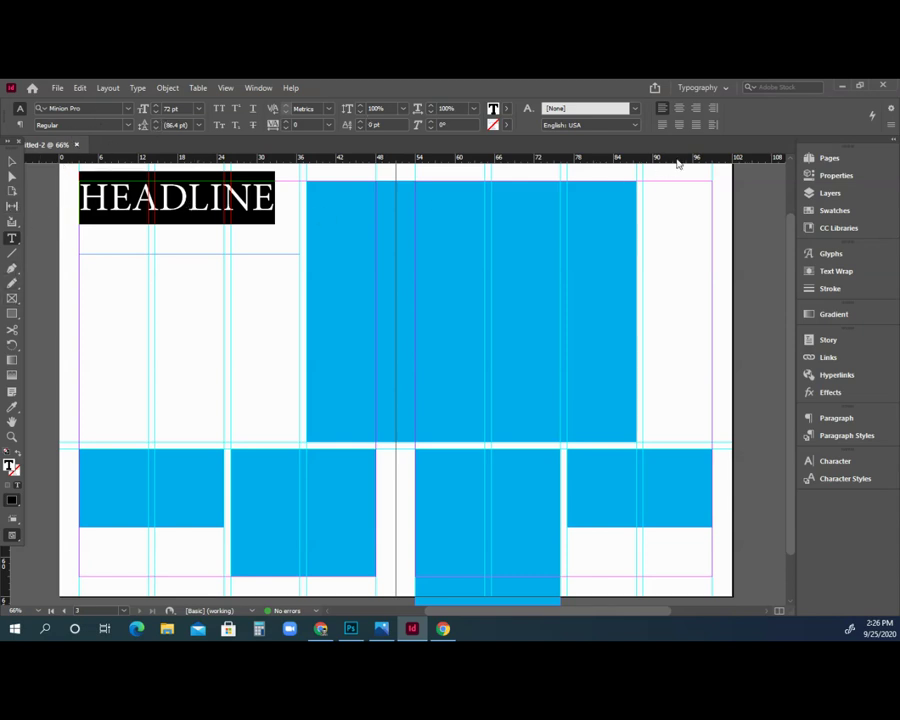
pyautogui.click(679, 110)
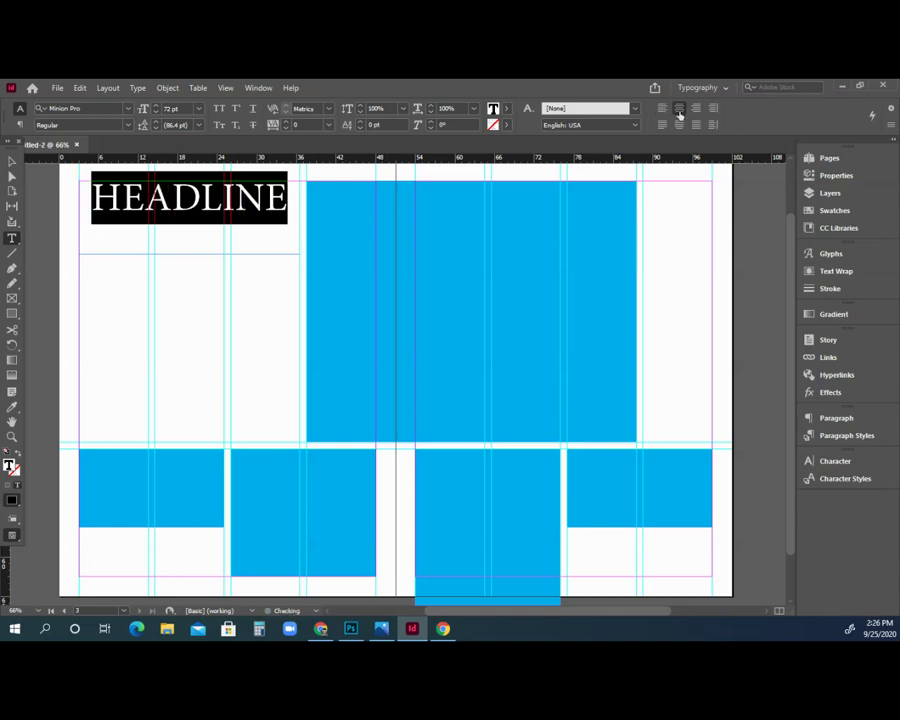
# - Change the headline's font to Bebas Neue Regular
pyautogui.click(85, 108)
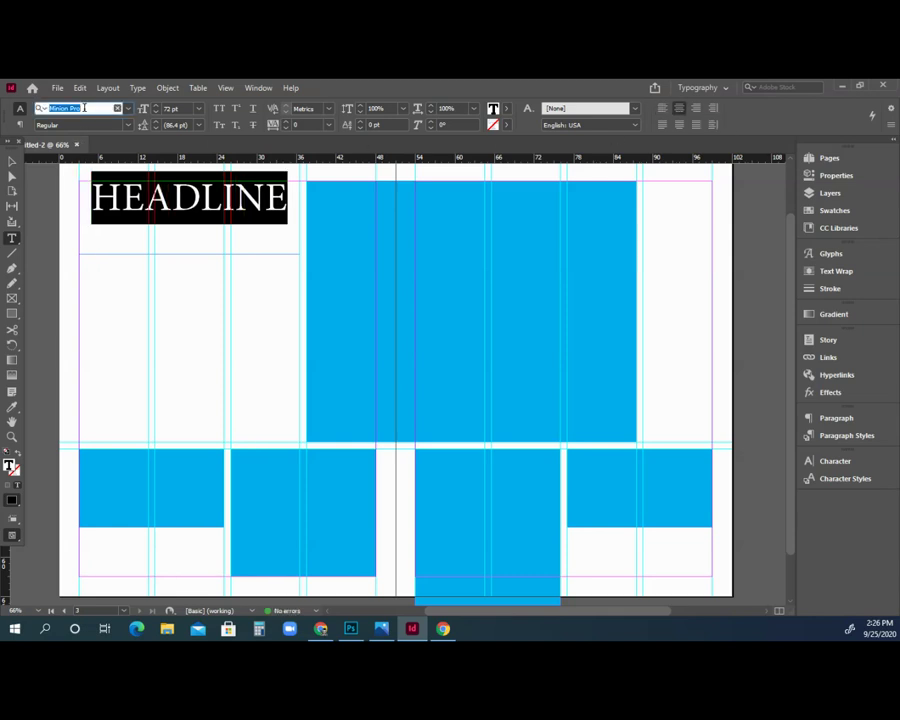
pyautogui.write('baba')
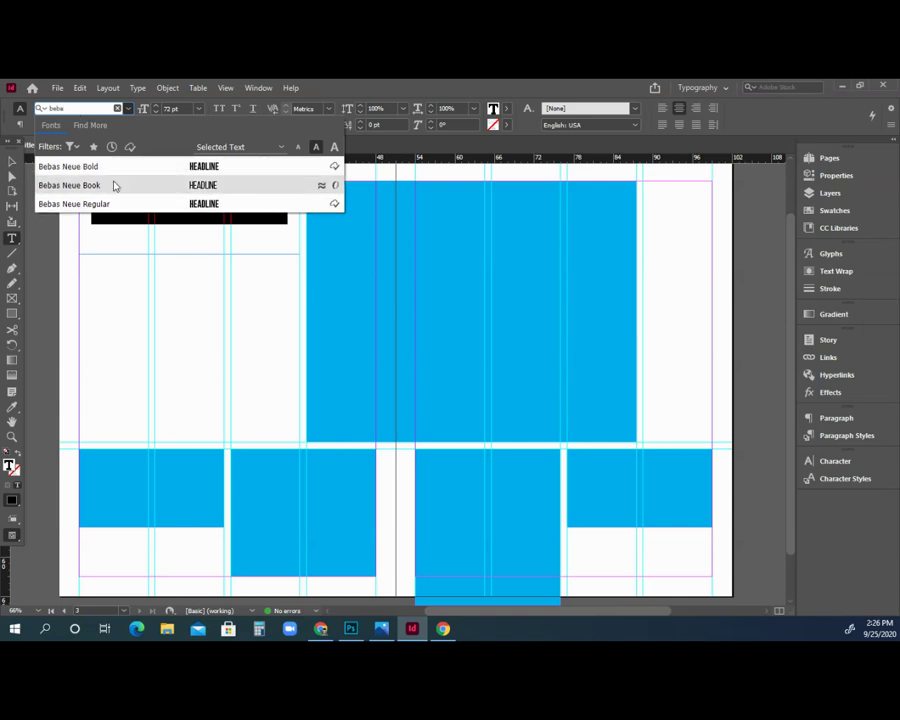
pyautogui.click(114, 204)
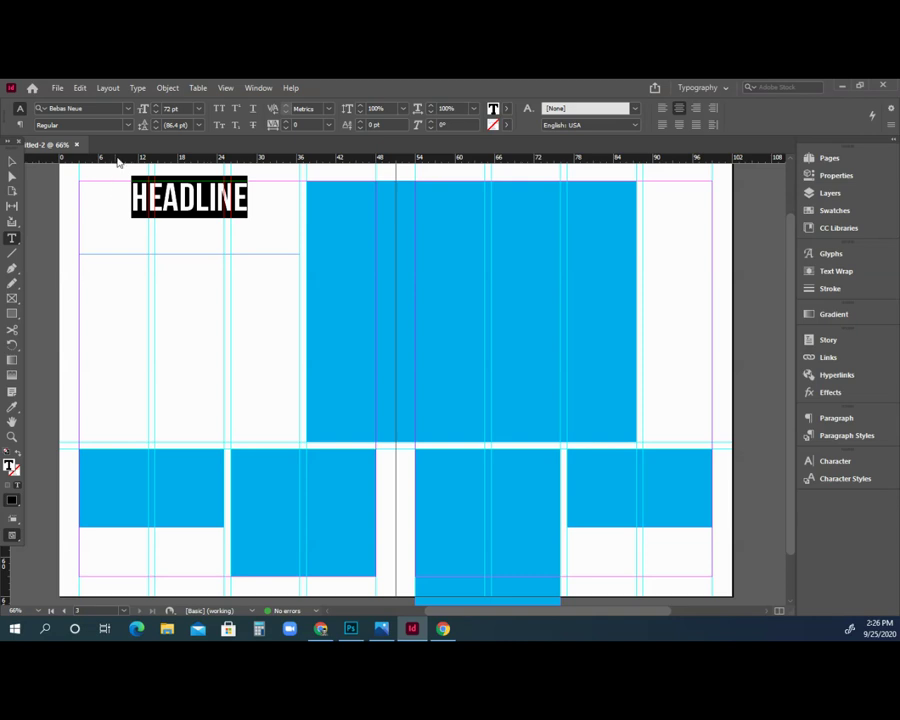
pyautogui.click(128, 110)
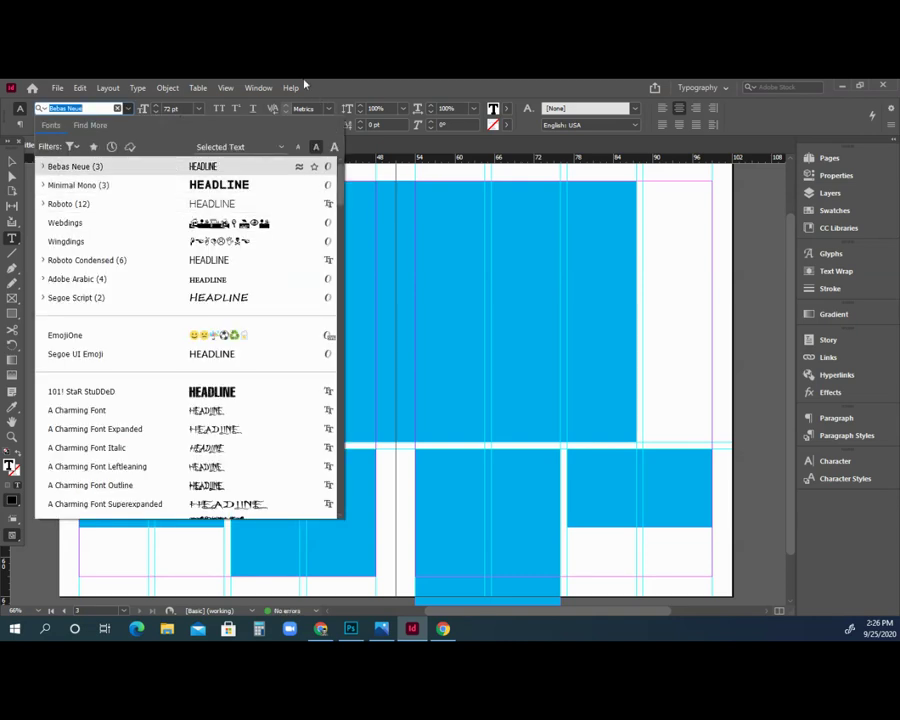
pyautogui.press('Escape')
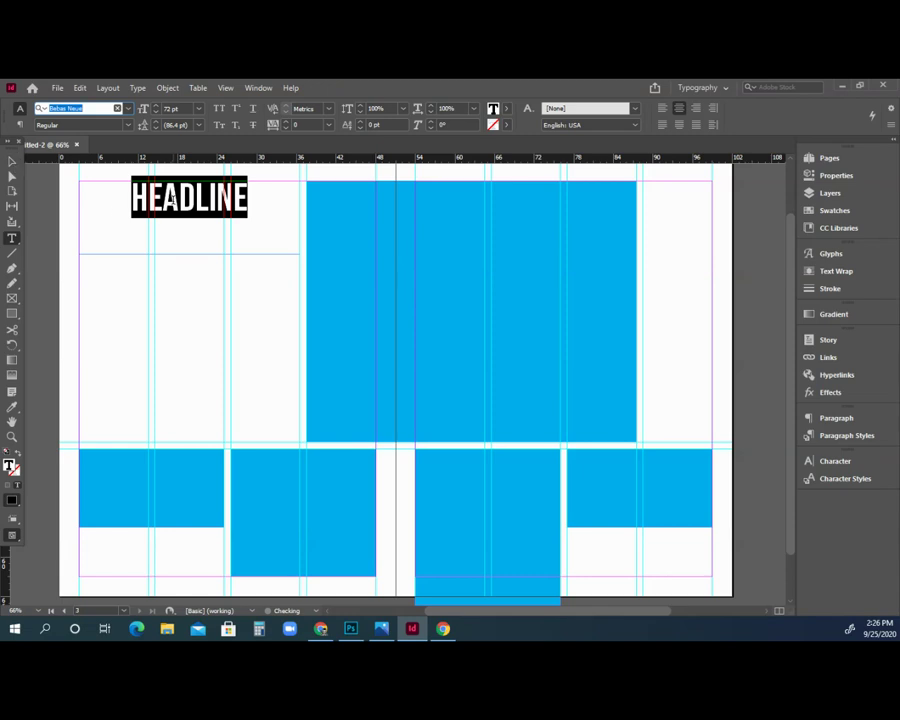
# - Set the headline's font size to 120 pt
pyautogui.press('Tab')
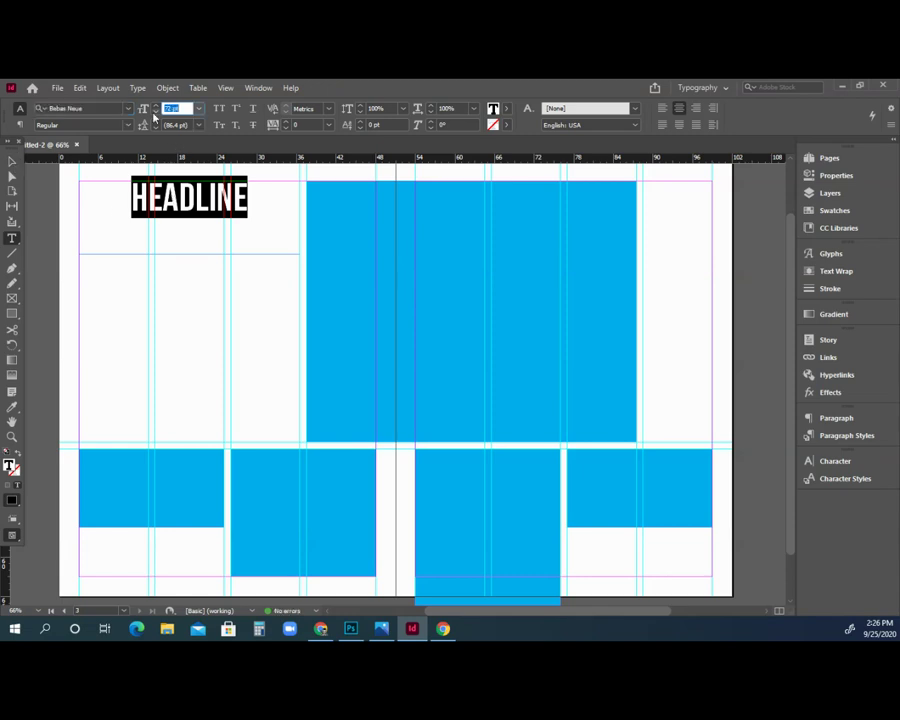
pyautogui.write('120')
pyautogui.press('Return')
# - Shorten the headline's text frame to about 8p2 high so it hugs the text, and deselect it
pyautogui.click(12, 161)
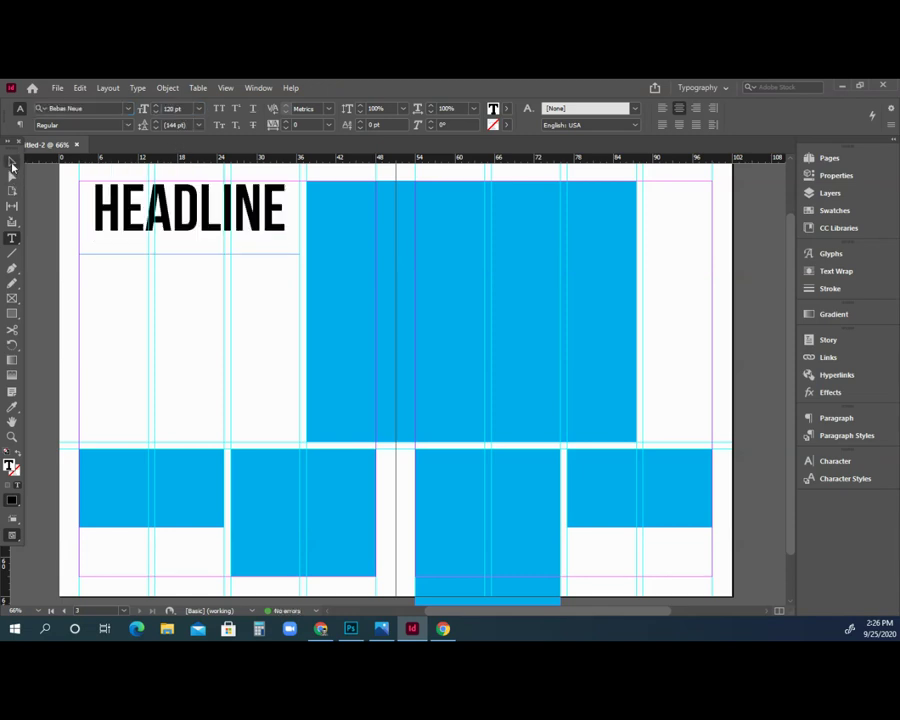
pyautogui.click(185, 241)
pyautogui.moveTo(187, 253); pyautogui.dragTo(187, 235)
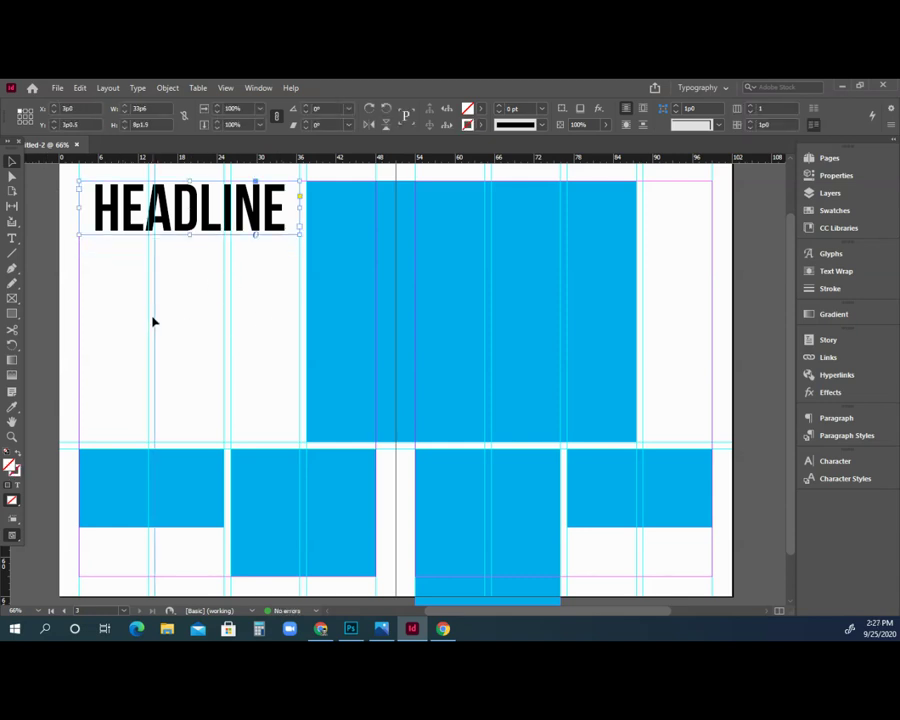
pyautogui.click(50, 288)
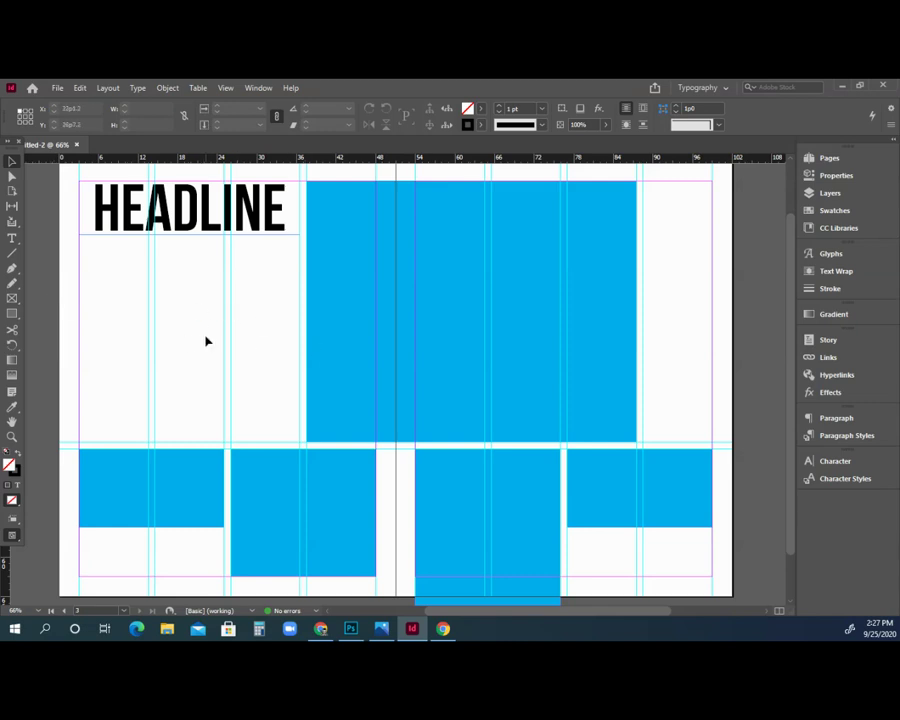
# - Draw a text frame about 10p6 by 30p5.5 in the left page's first column, from below the headline to the horizontal guide
pyautogui.click(12, 239)
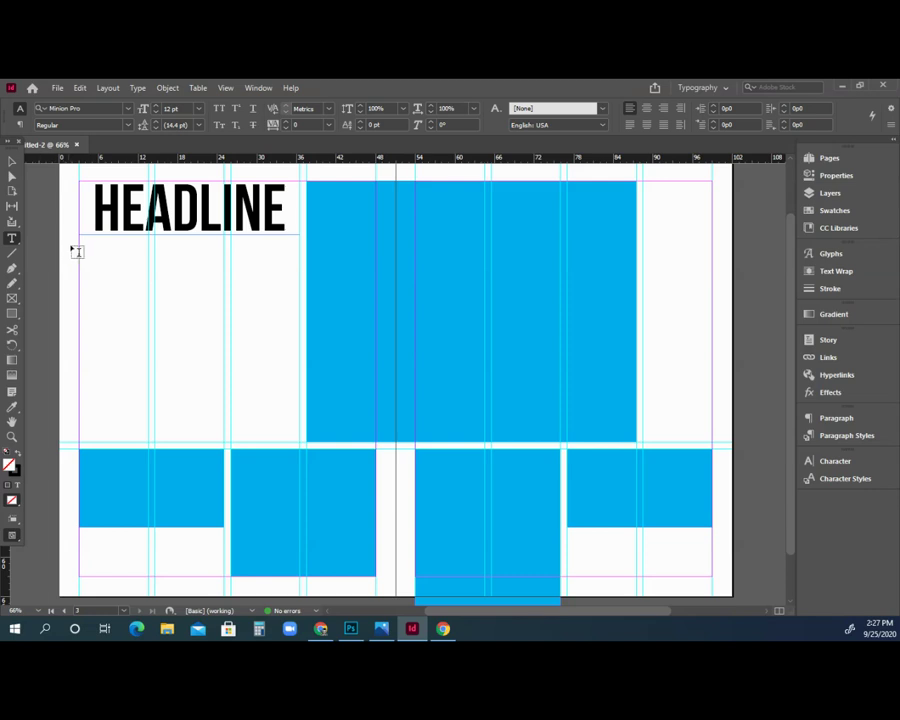
pyautogui.moveTo(81, 241); pyautogui.dragTo(148, 440)
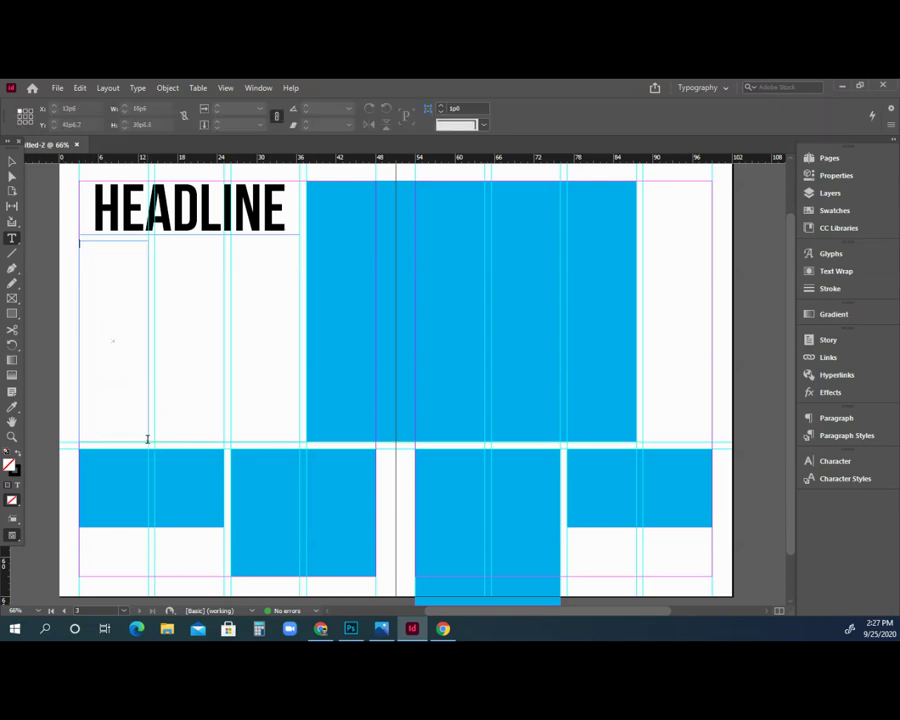
pyautogui.write('sdf dsf dsf')
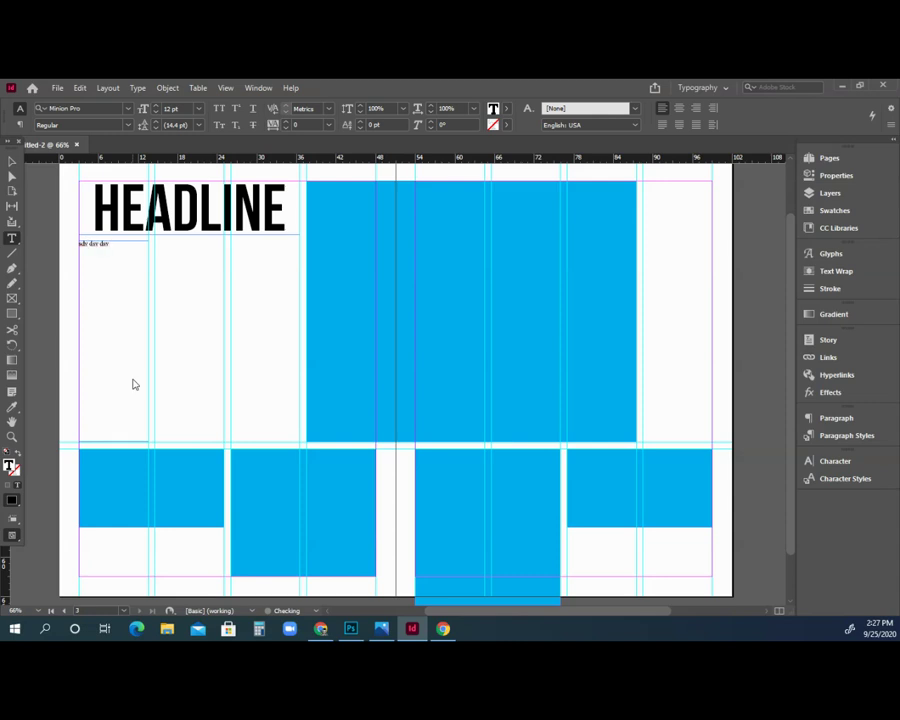
pyautogui.hotkey('ctrl', 'a')
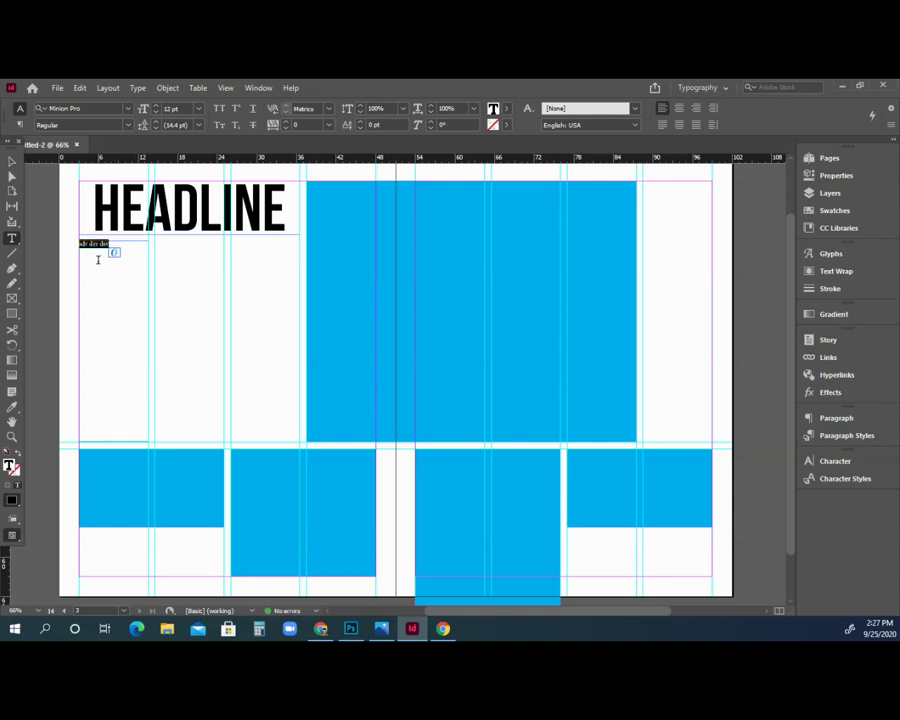
pyautogui.press('BackSpace')
# - Fill the first column's empty text frame with placeholder text
pyautogui.click(138, 88)
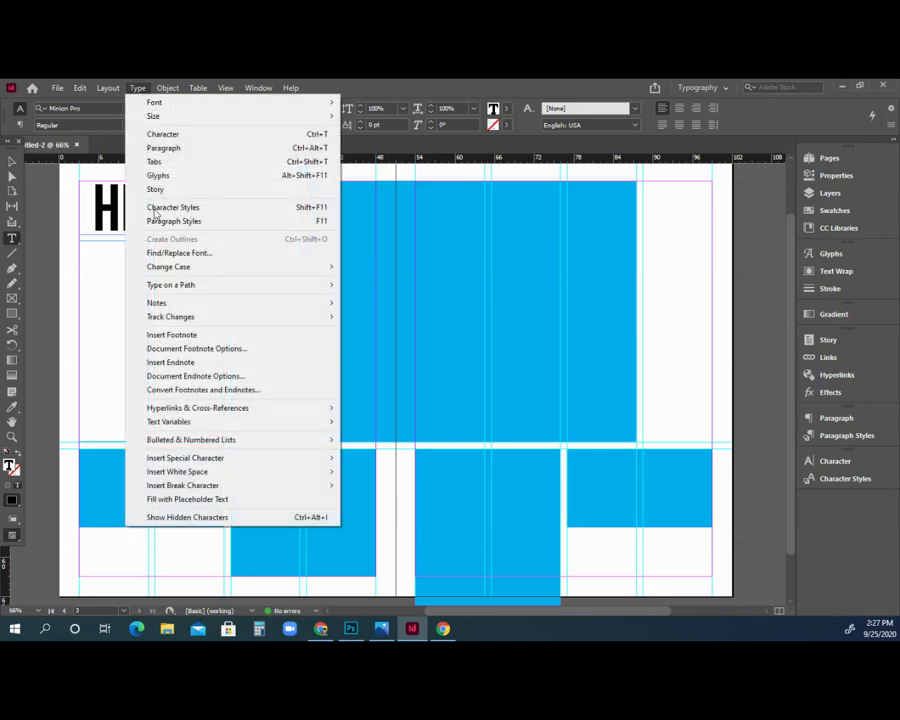
pyautogui.click(168, 499)
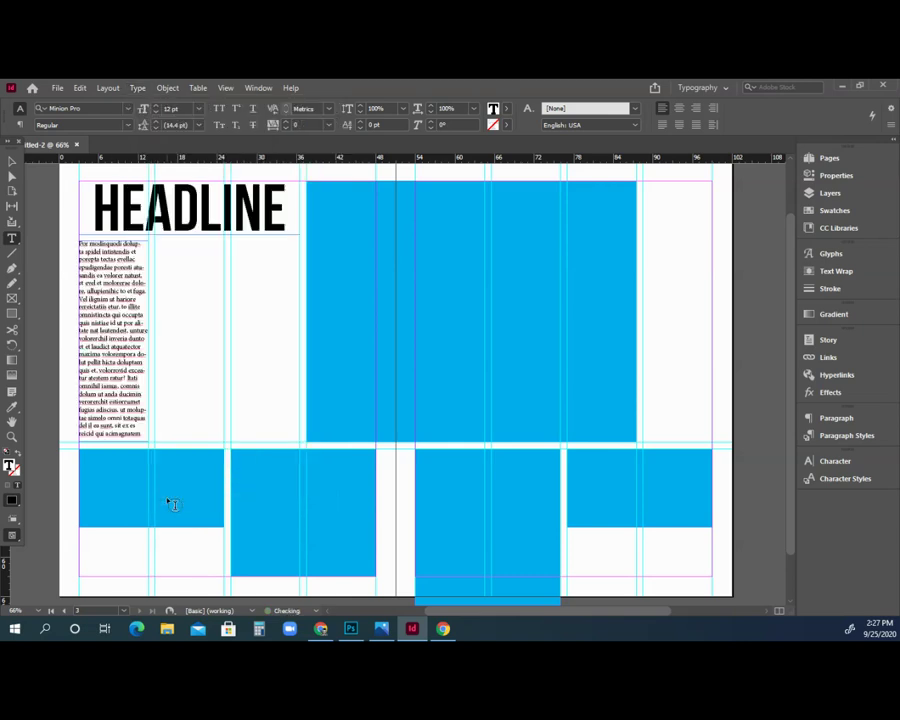
pyautogui.click(118, 325)
# - Copy the first column's text frame and place the duplicate in the second column, aligned with the original
pyautogui.press('v')
pyautogui.click(125, 275)
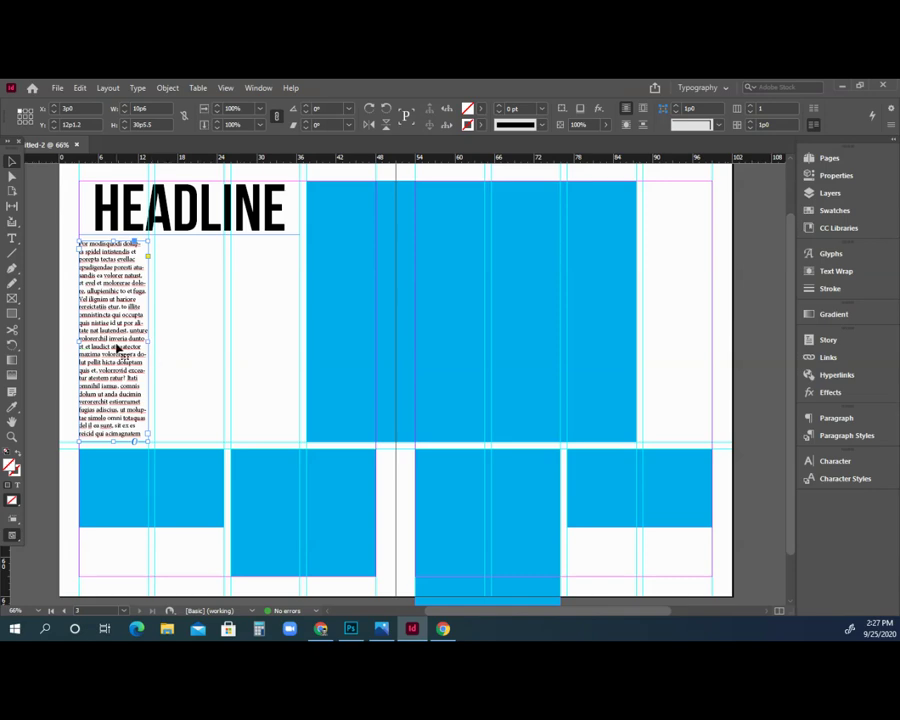
pyautogui.click(80, 88)
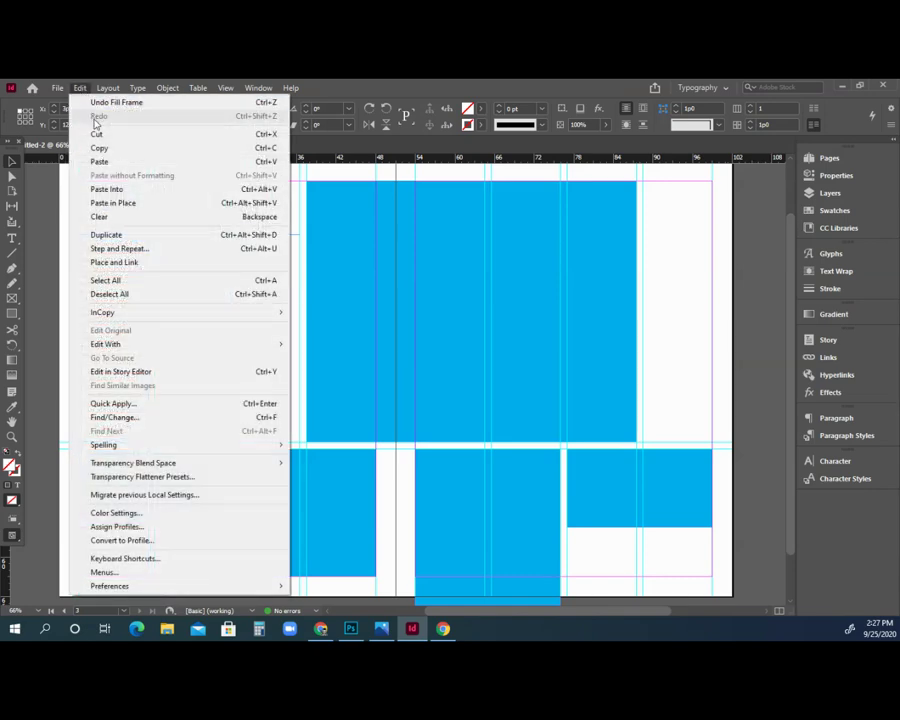
pyautogui.click(100, 148)
pyautogui.click(80, 88)
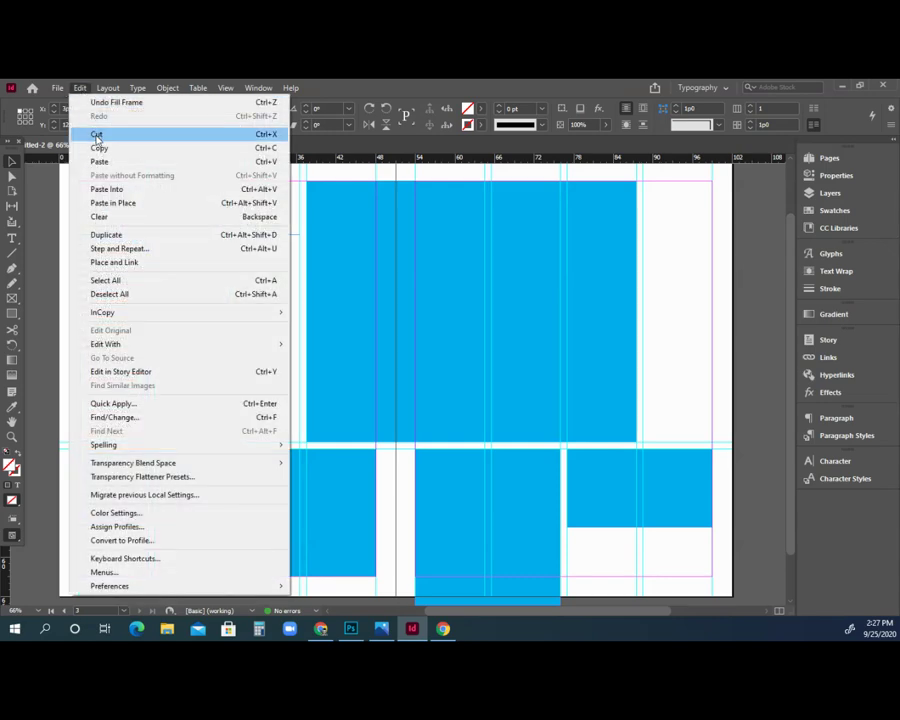
pyautogui.click(100, 161)
pyautogui.moveTo(381, 364); pyautogui.dragTo(177, 322)
# - Paste another copy of the text frame and align it in the left page's third column below the headline
pyautogui.click(80, 88)
pyautogui.click(100, 161)
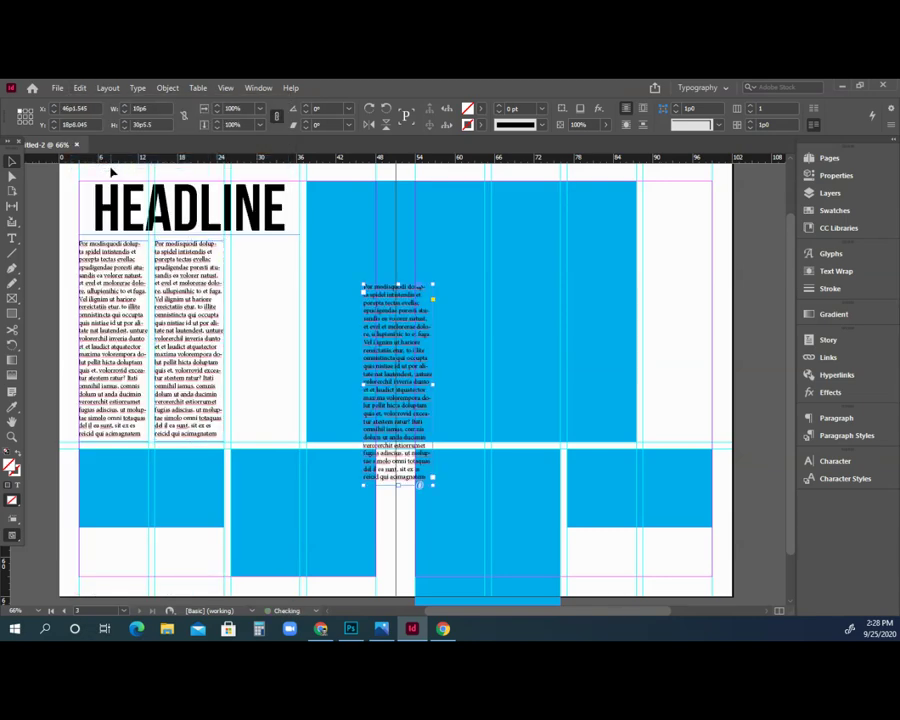
pyautogui.moveTo(432, 362); pyautogui.dragTo(258, 318)
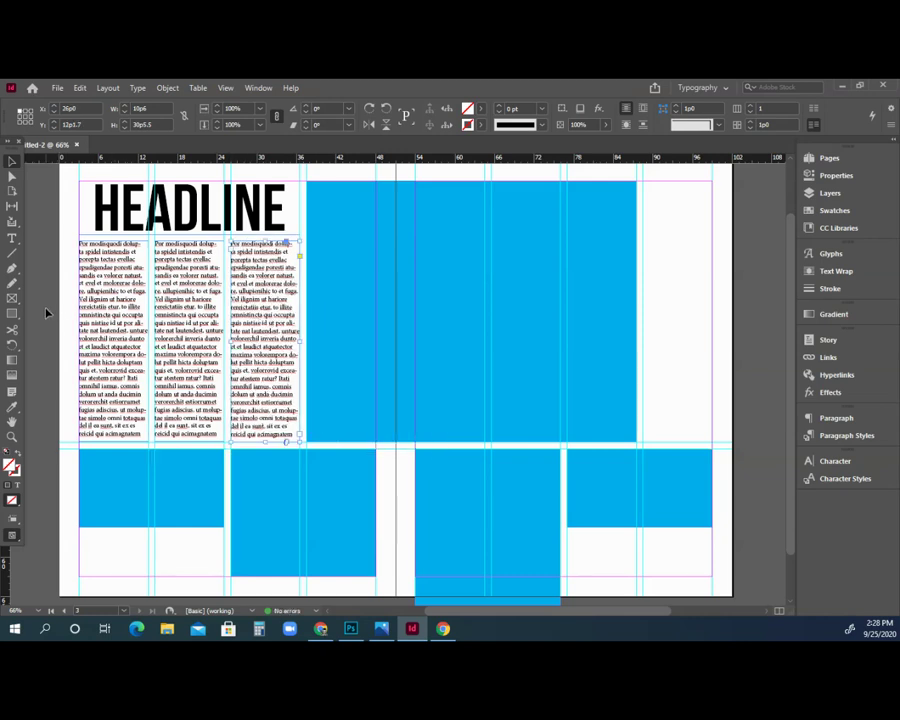
# - Thread the first column's text frame into the second column's frame
pyautogui.click(110, 307)
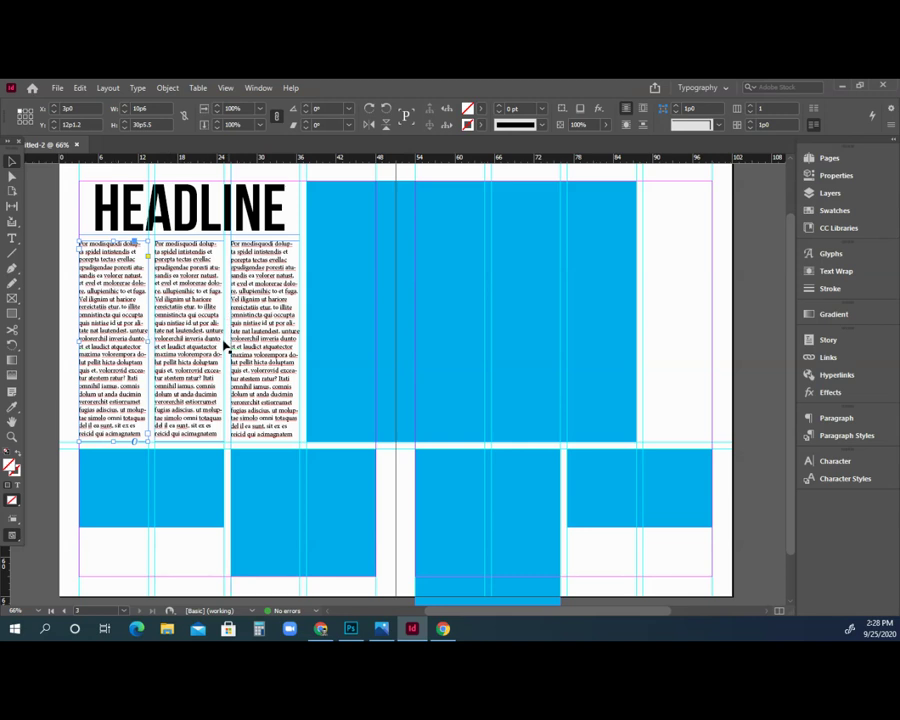
pyautogui.click(148, 435)
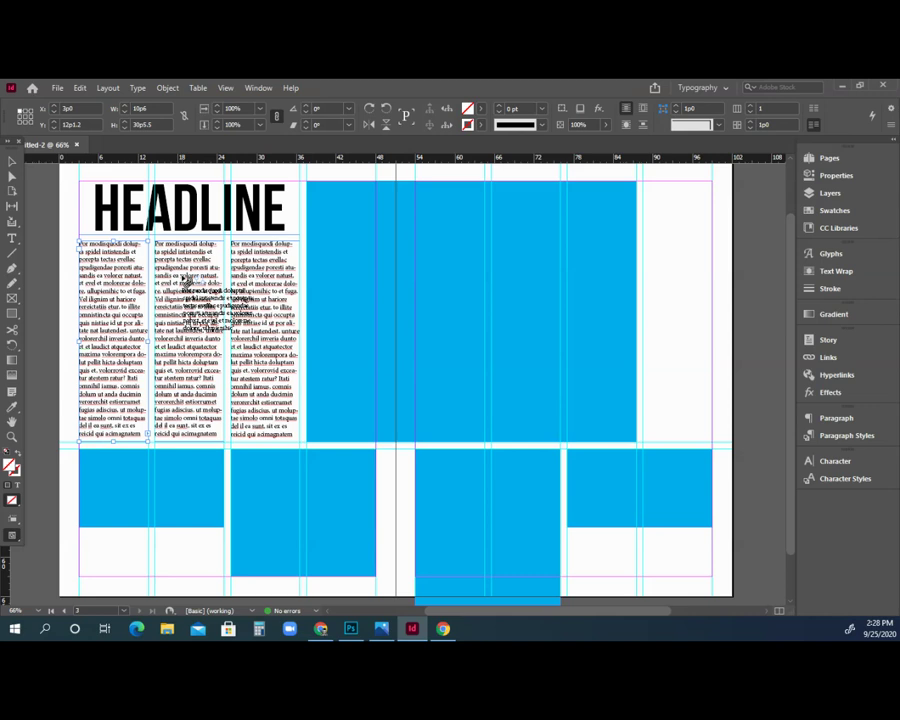
pyautogui.click(185, 283)
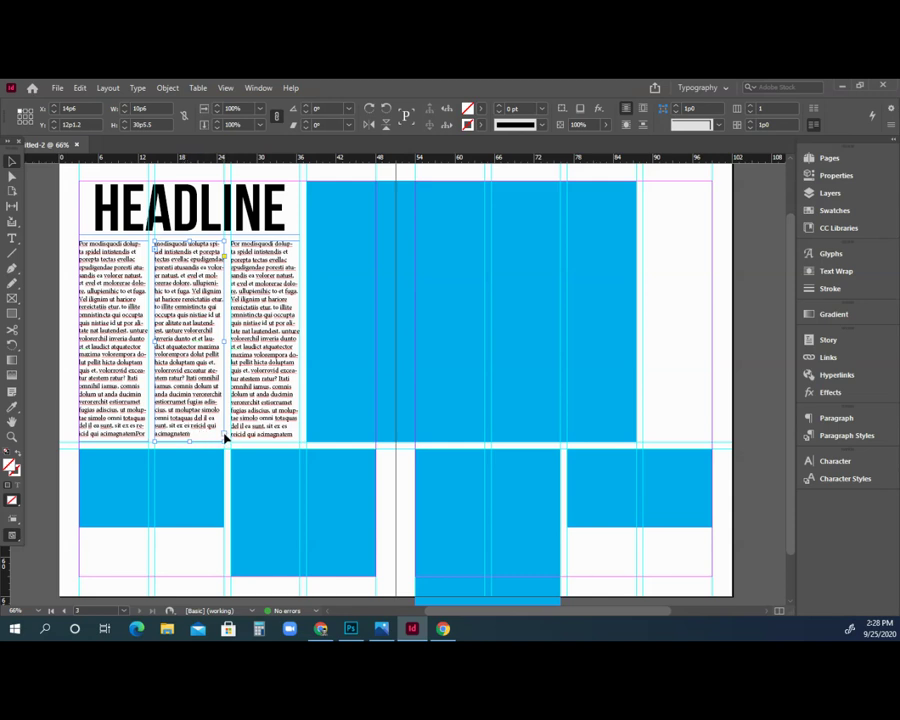
# - Thread the second column's text frame into the third column's frame
pyautogui.click(224, 436)
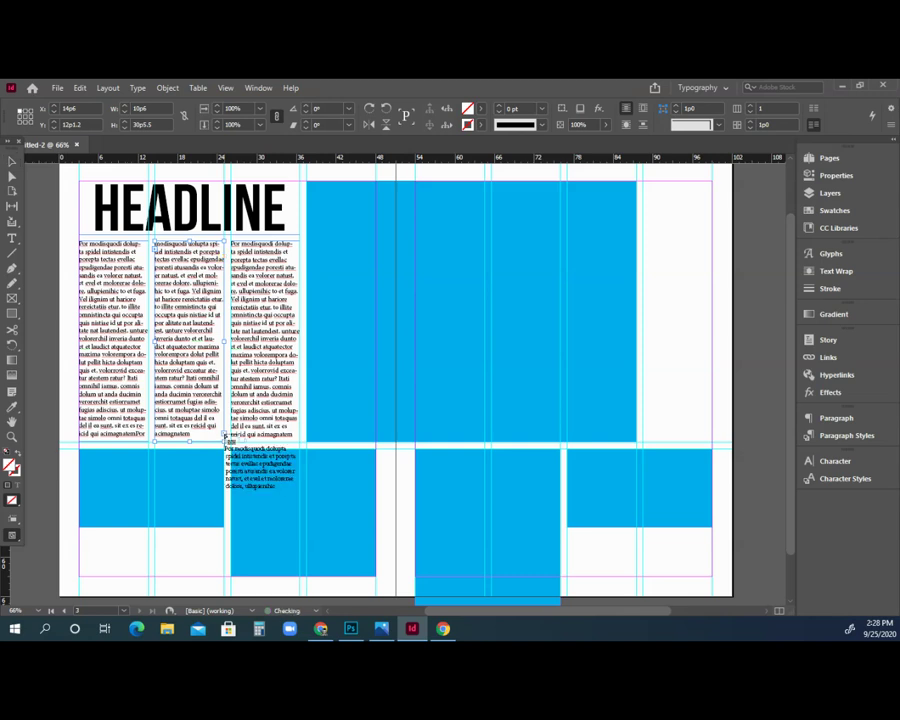
pyautogui.click(265, 300)
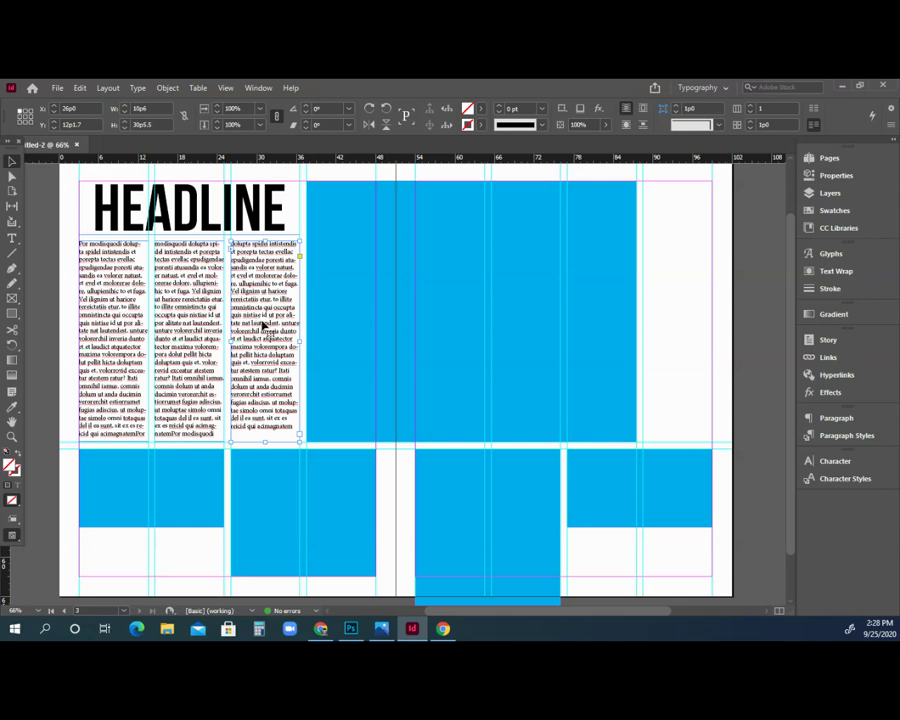
# - Set all the threaded body text in the three columns to Roboto Regular at 10 pt
pyautogui.doubleClick(181, 306)
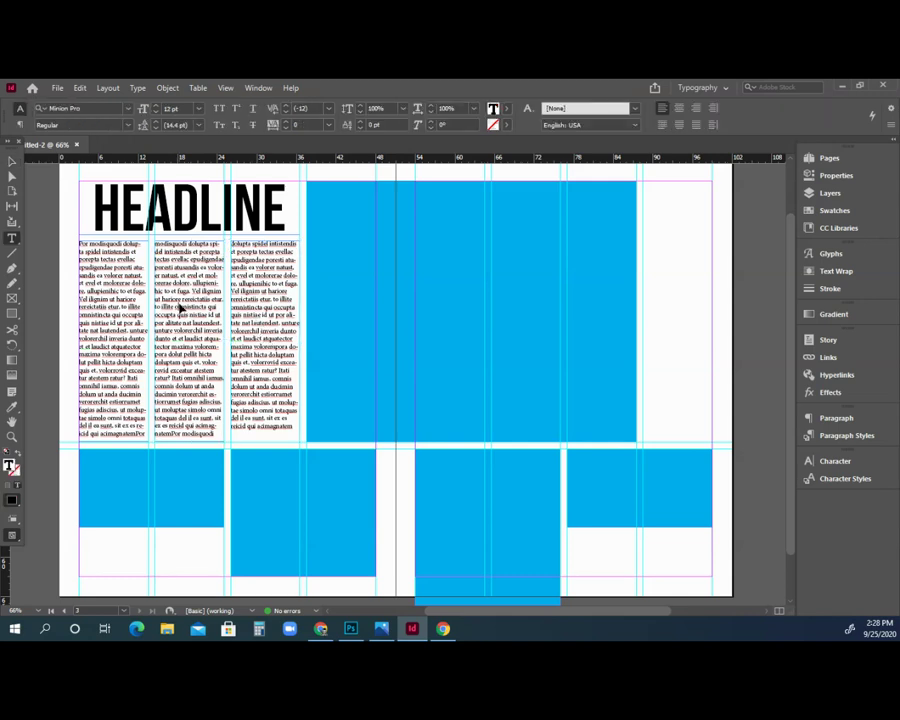
pyautogui.hotkey('ctrl', 'a')
pyautogui.click(108, 107)
pyautogui.write('robo')
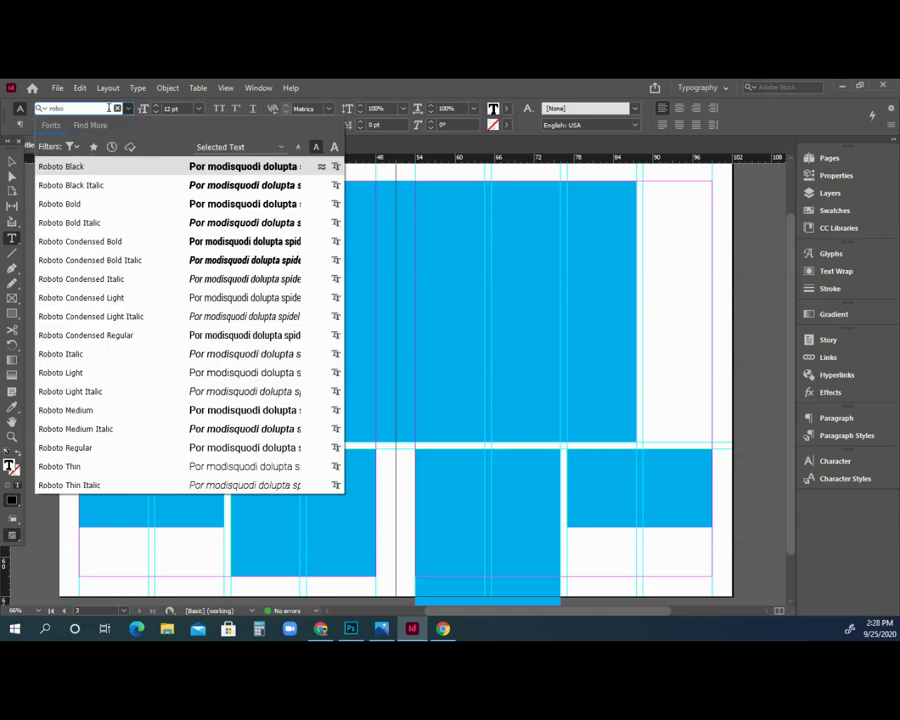
pyautogui.click(97, 446)
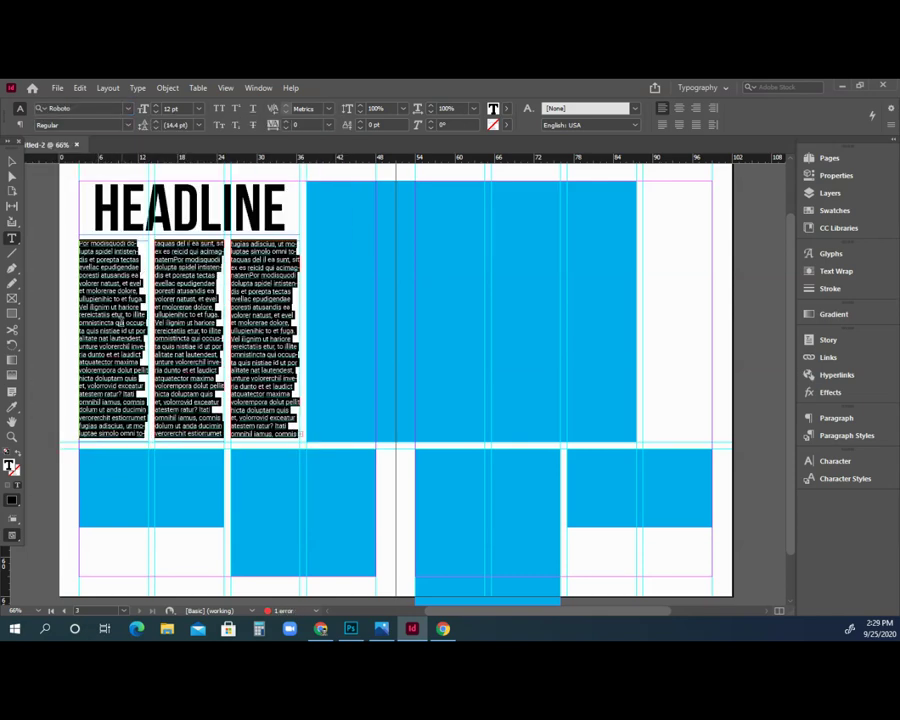
pyautogui.click(155, 112)
pyautogui.click(155, 112)
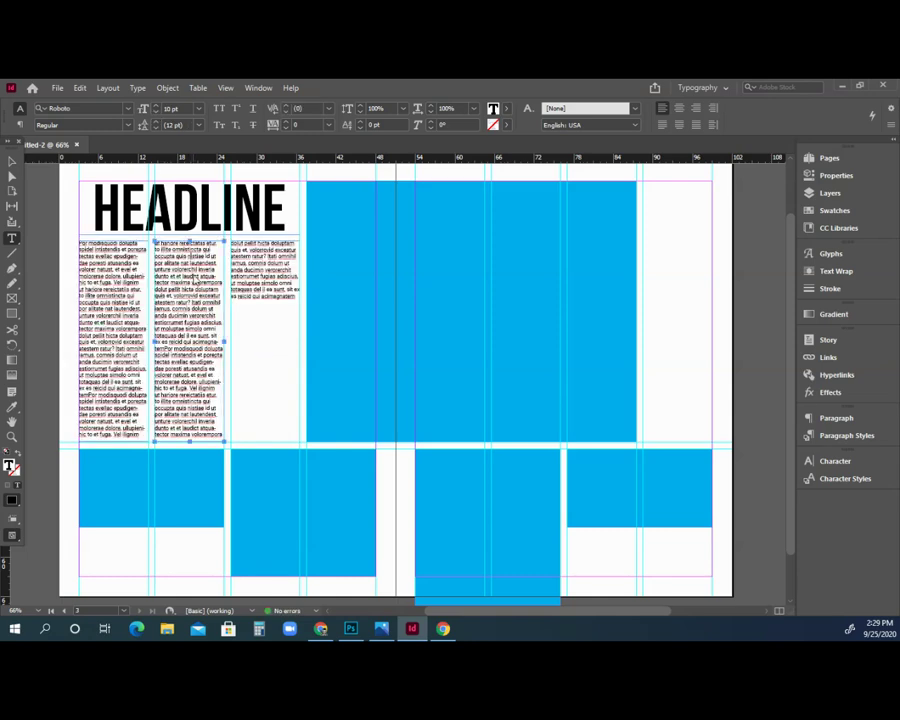
# - Fill the rest of the third column with placeholder text and set the leading of all threaded body text to 11 pt
pyautogui.click(195, 281)
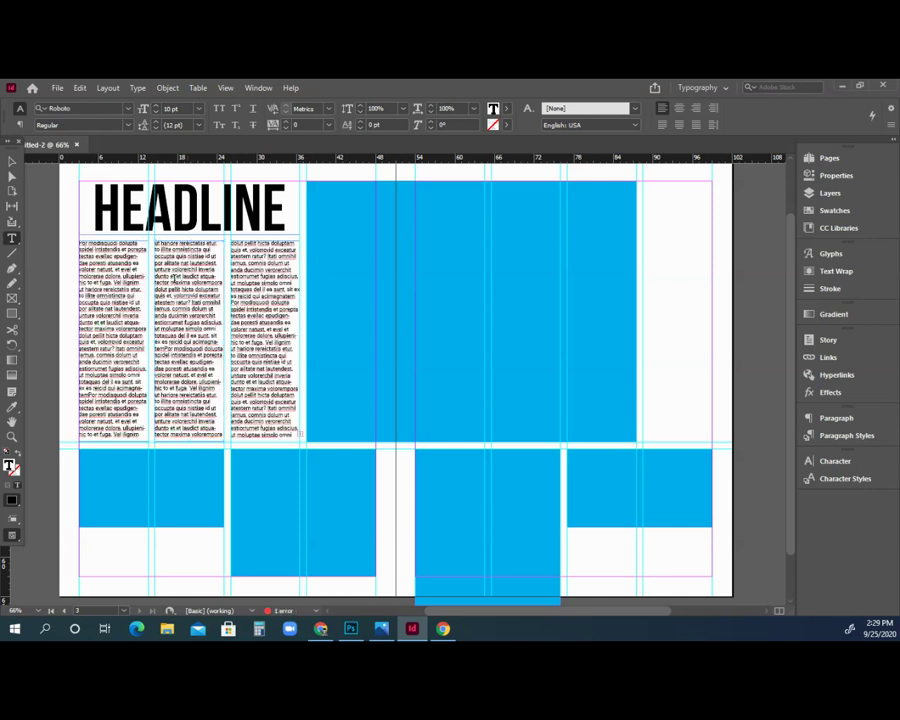
pyautogui.click(188, 248)
pyautogui.hotkey('ctrl', 'a')
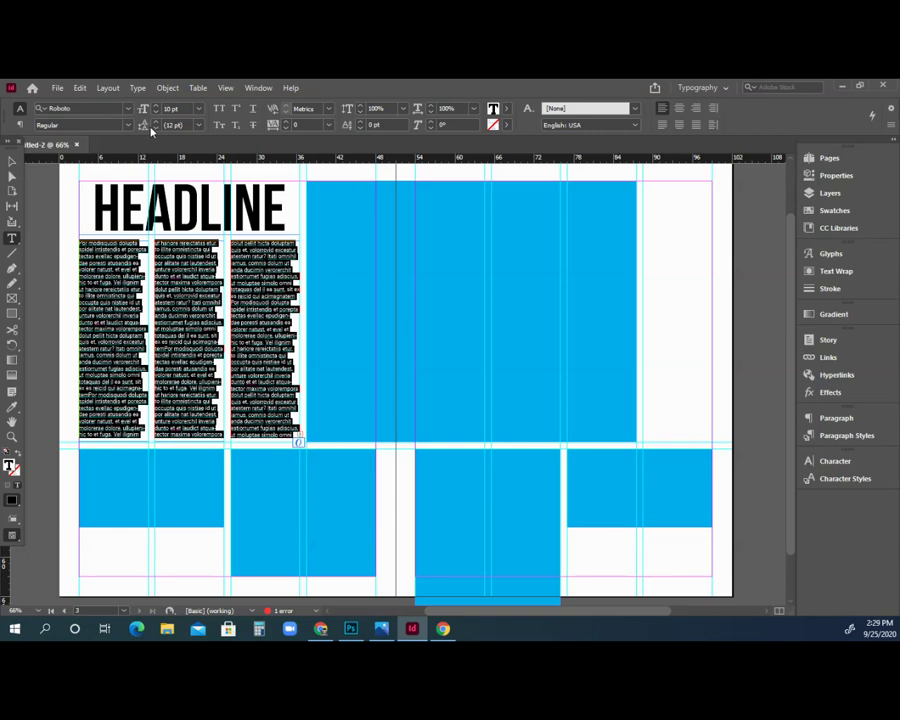
pyautogui.click(155, 128)
pyautogui.hotkey('ctrl', 'shift', 'a')
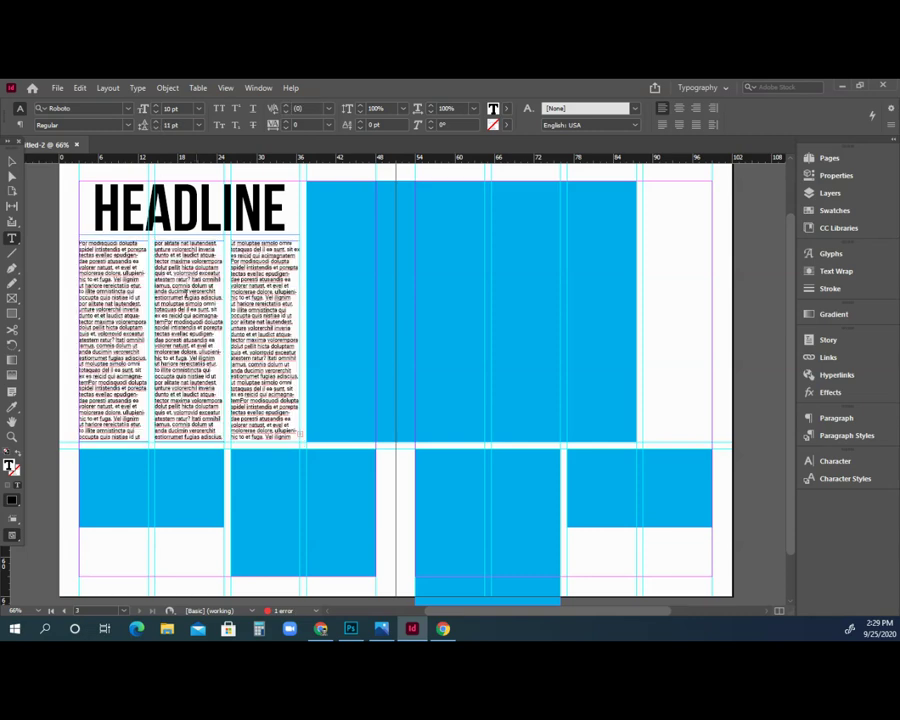
pyautogui.press('Escape')
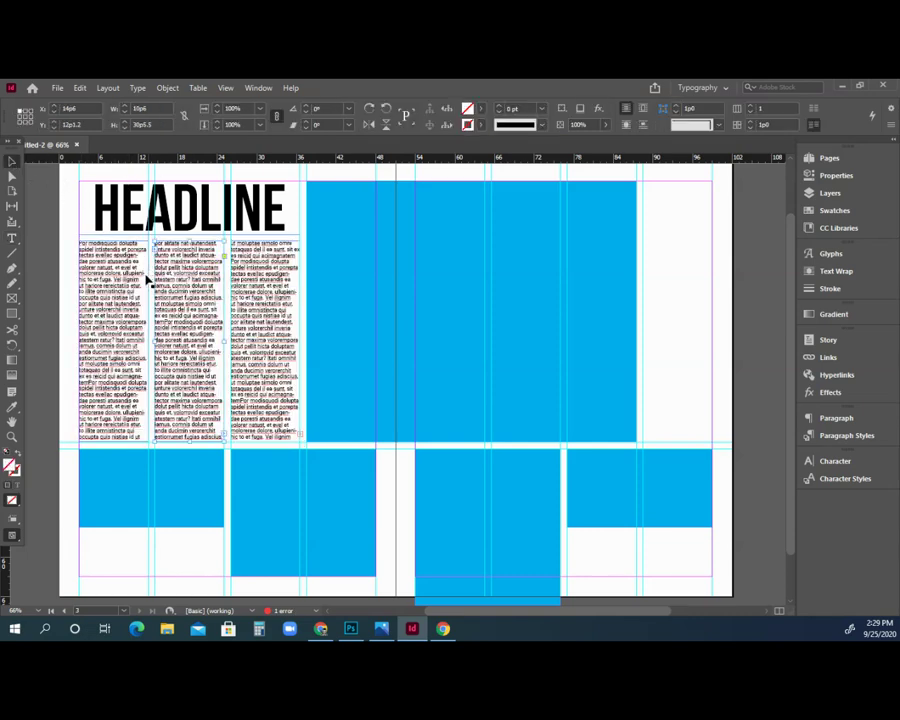
pyautogui.press('t')
pyautogui.hotkey('ctrl', 'a')
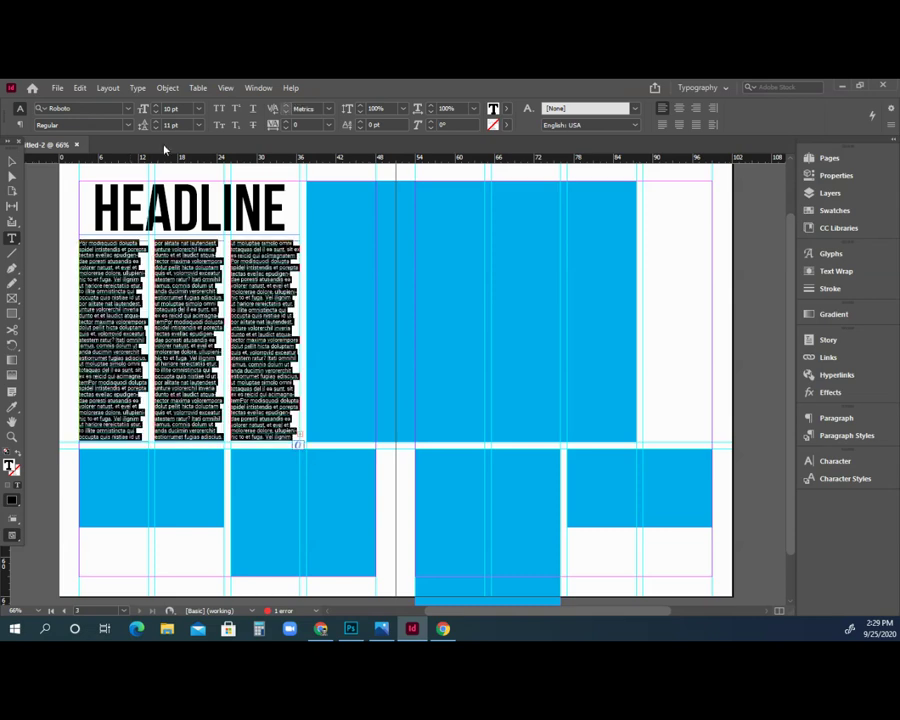
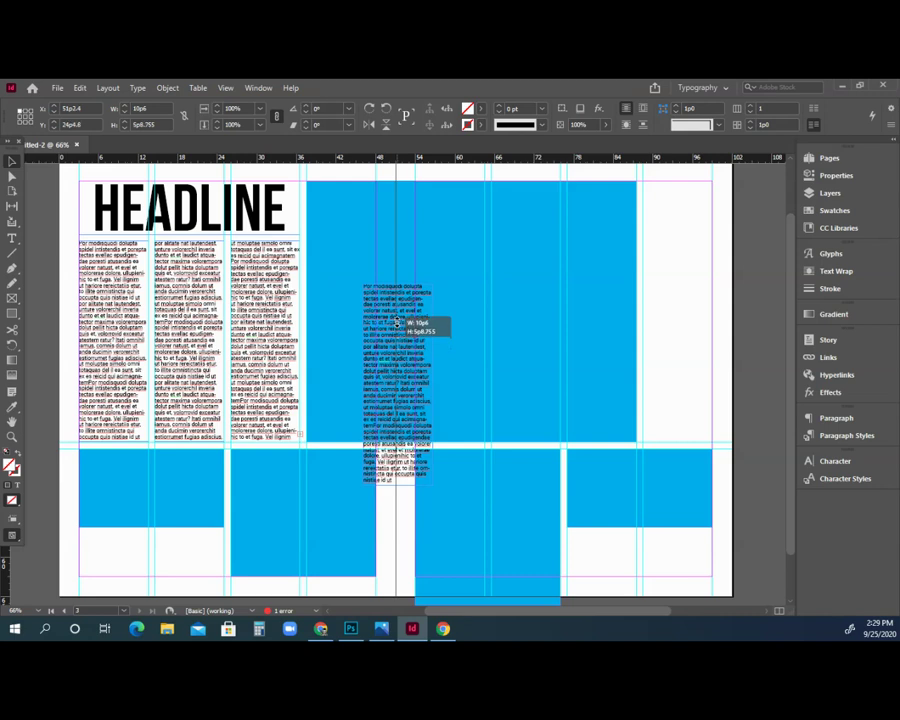
# - Place a text-frame copy shortened to about 5p4 below the left page's outer lower rectangle and duplicate it into the second column
pyautogui.moveTo(283, 424); pyautogui.dragTo(137, 538)
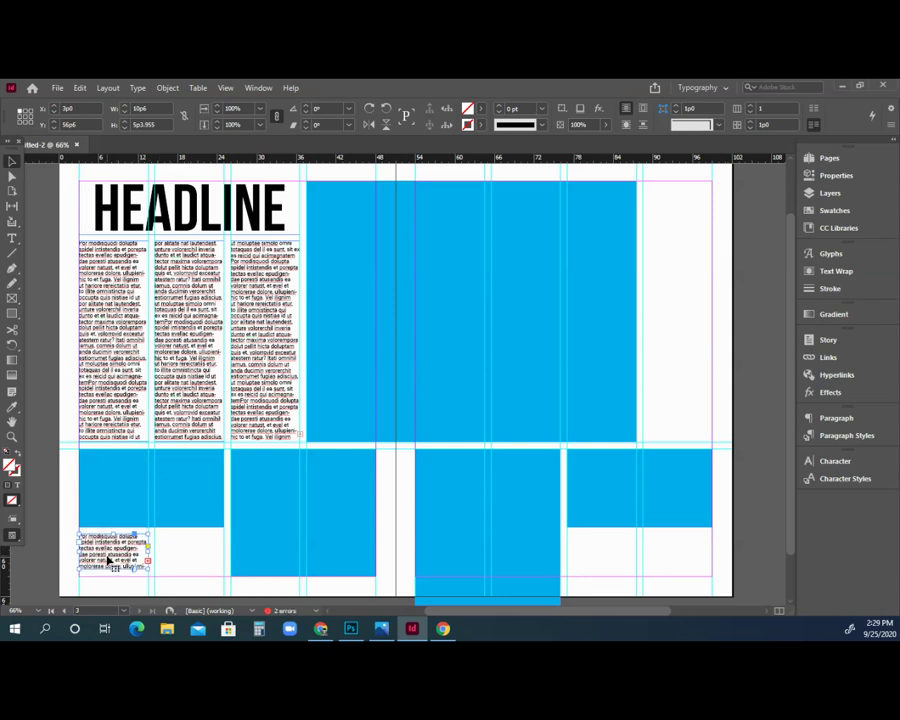
pyautogui.click(163, 546)
pyautogui.click(128, 553)
pyautogui.hotkey('ctrl', 'alt', 'shift', 'd')
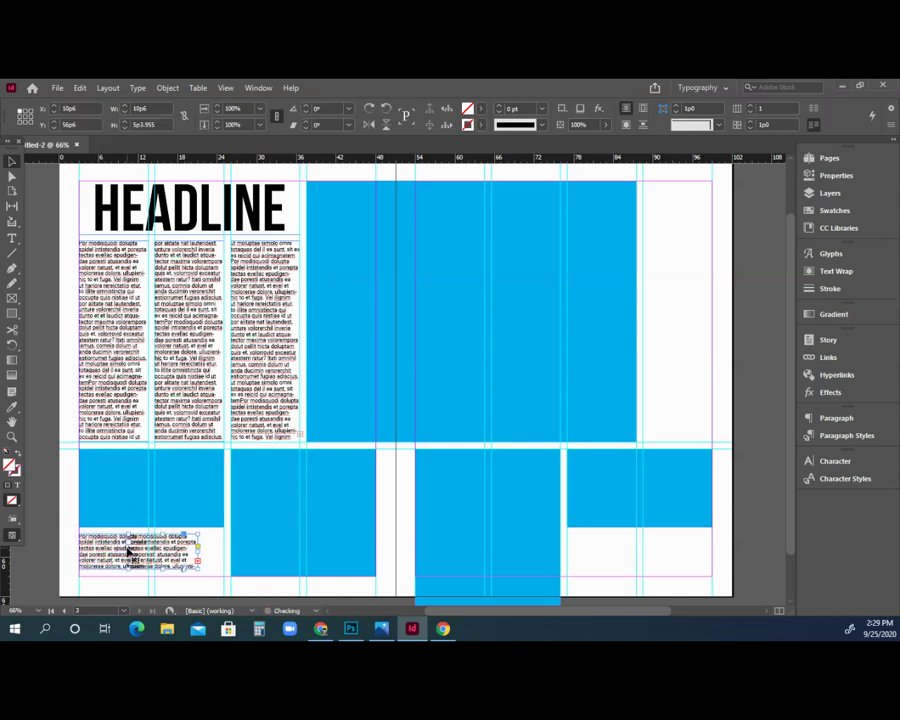
pyautogui.hotkey('shift', 'Right')
pyautogui.hotkey('shift', 'Right')
pyautogui.hotkey('shift', 'Right')
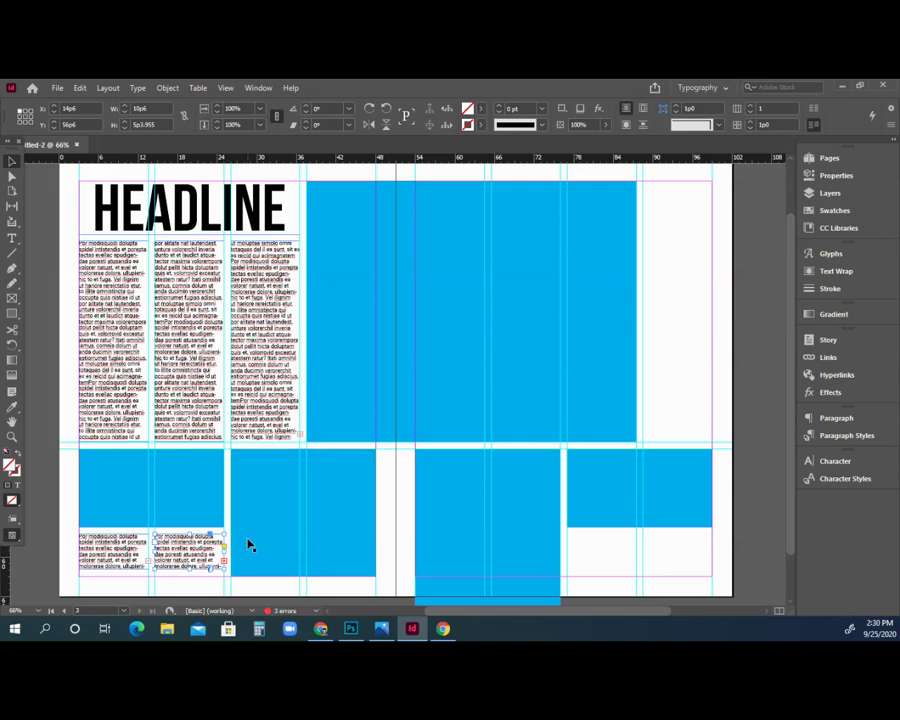
# - Copy both short text frames in place and shift the copies under the right page's outer lower rectangle, aligned with its columns
pyautogui.keyDown('shift'); pyautogui.click(120, 548); pyautogui.keyUp('shift')
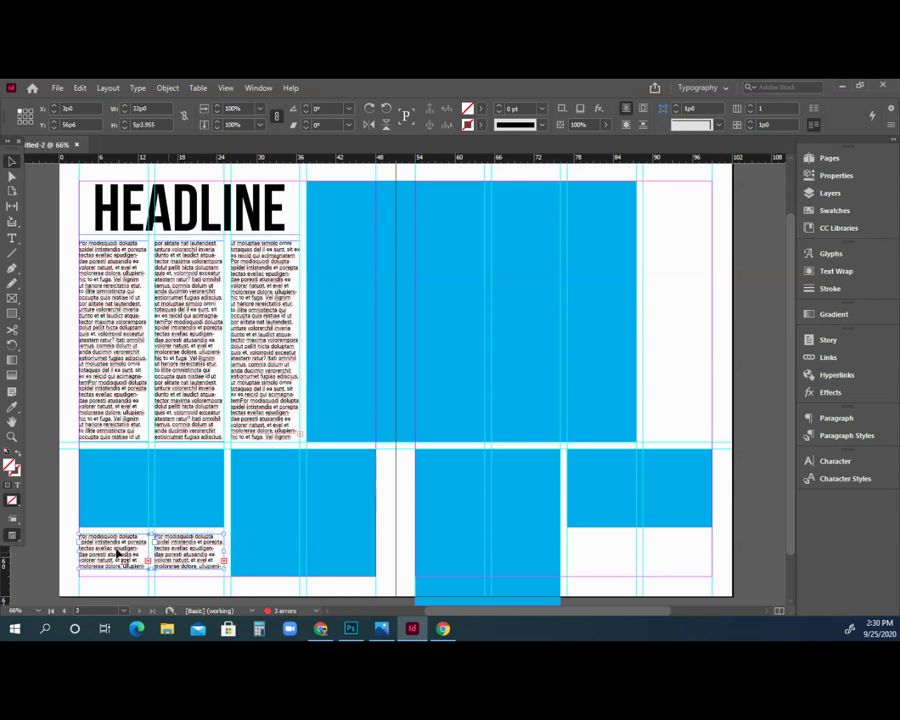
pyautogui.click(80, 89)
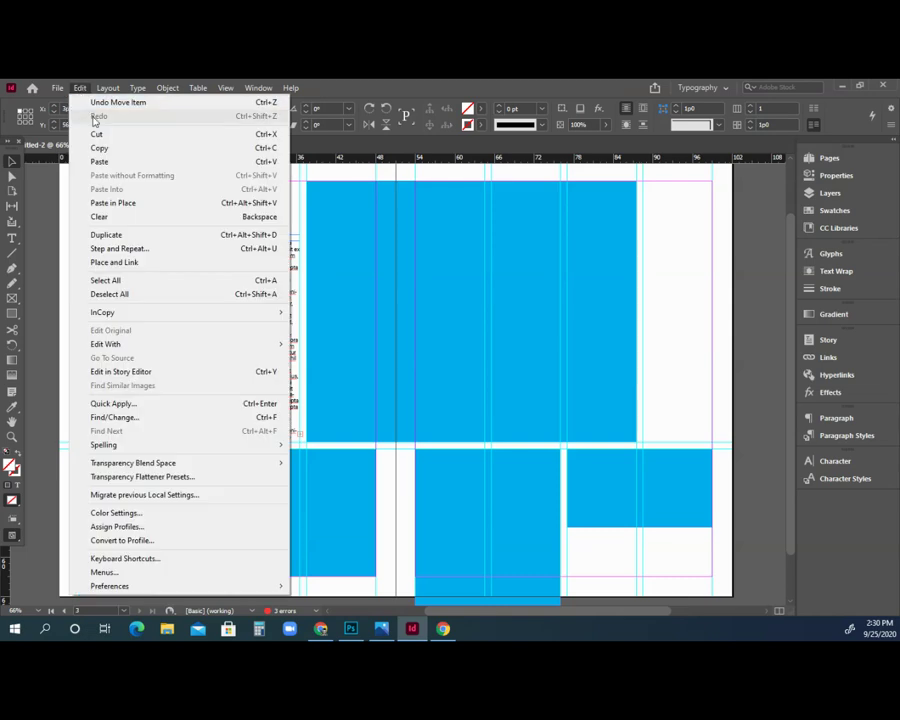
pyautogui.click(99, 147)
pyautogui.click(80, 89)
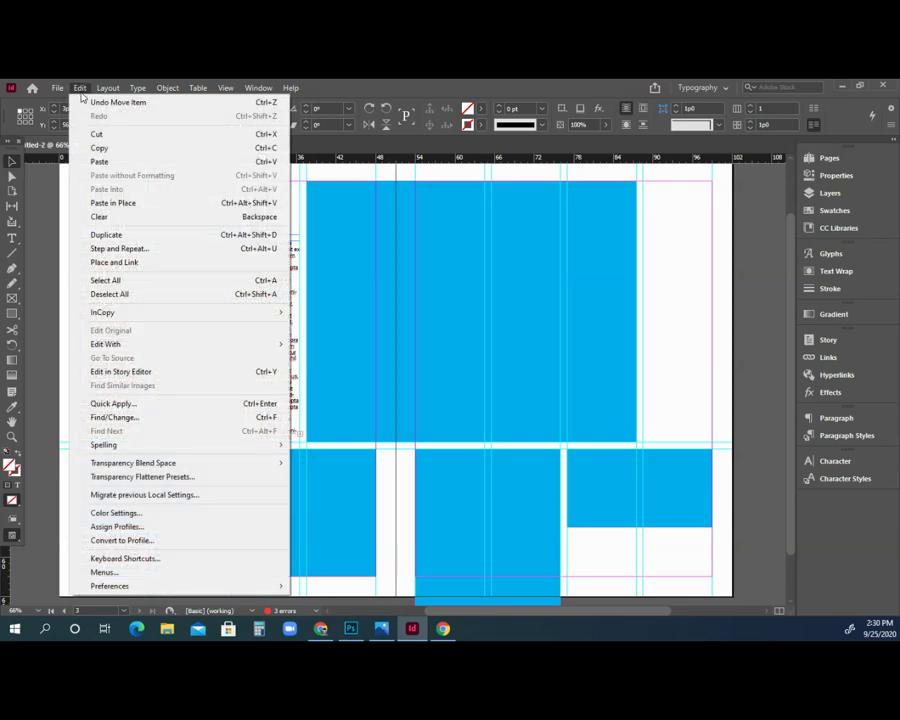
pyautogui.click(112, 203)
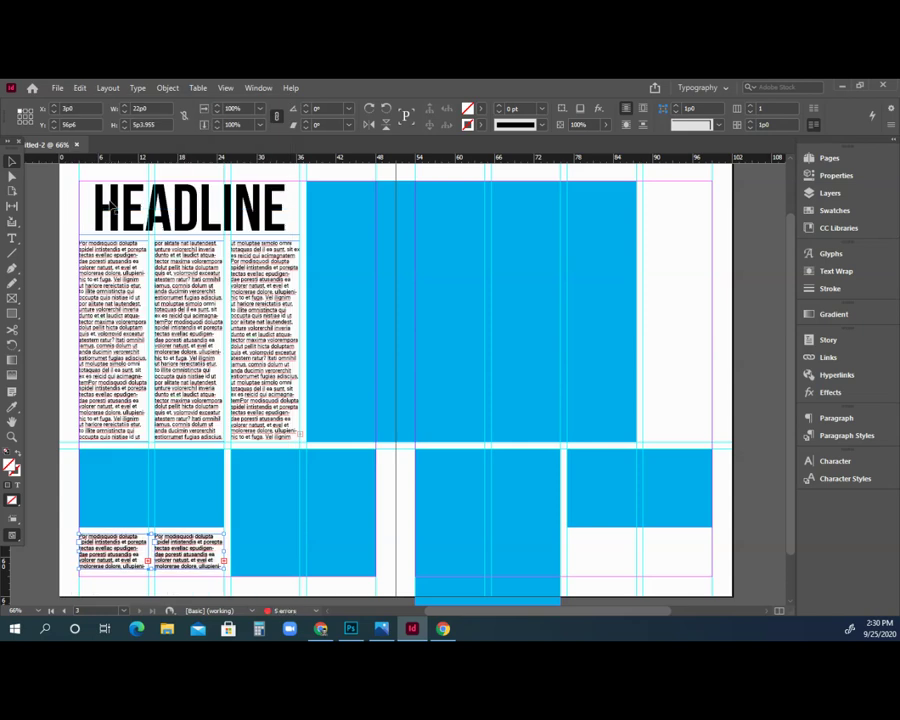
pyautogui.hotkey('shift', 'Right')
pyautogui.hotkey('shift', 'Right')
pyautogui.hotkey('shift', 'Right')
pyautogui.hotkey('shift', 'Right')
pyautogui.hotkey('shift', 'Right')
pyautogui.hotkey('shift', 'Right')
pyautogui.hotkey('shift', 'Right')
pyautogui.hotkey('shift', 'Right')
pyautogui.hotkey('shift', 'Right')
pyautogui.hotkey('shift', 'Right')
pyautogui.hotkey('shift', 'Right')
pyautogui.hotkey('shift', 'Right')
pyautogui.hotkey('shift', 'Right')
pyautogui.hotkey('shift', 'Right')
pyautogui.hotkey('shift', 'Right')
pyautogui.hotkey('shift', 'Right')
pyautogui.hotkey('shift', 'Right')
pyautogui.hotkey('shift', 'Right')
pyautogui.hotkey('shift', 'Right')
pyautogui.hotkey('shift', 'Right')
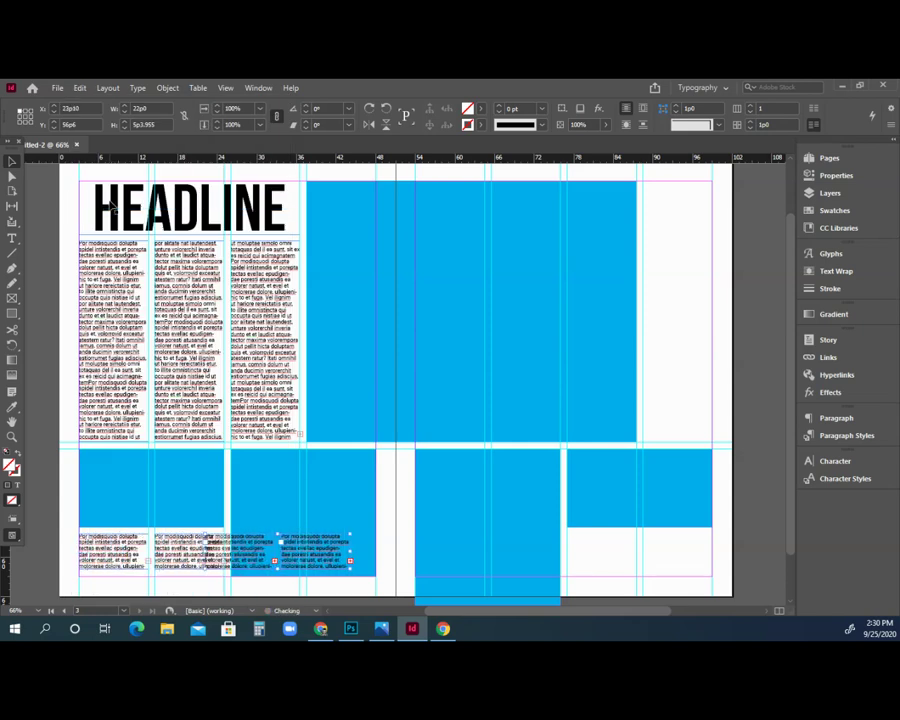
pyautogui.hotkey('shift', 'Right')
pyautogui.hotkey('shift', 'Right')
pyautogui.hotkey('shift', 'Right')
pyautogui.hotkey('shift', 'Right')
pyautogui.hotkey('shift', 'Right')
pyautogui.hotkey('shift', 'Right')
pyautogui.hotkey('shift', 'Right')
pyautogui.hotkey('shift', 'Right')
pyautogui.hotkey('shift', 'Right')
pyautogui.hotkey('shift', 'Right')
pyautogui.hotkey('shift', 'Right')
pyautogui.hotkey('shift', 'Right')
pyautogui.hotkey('shift', 'Right')
pyautogui.hotkey('shift', 'Right')
pyautogui.hotkey('shift', 'Right')
pyautogui.hotkey('shift', 'Right')
pyautogui.hotkey('shift', 'Right')
pyautogui.hotkey('shift', 'Right')
pyautogui.hotkey('shift', 'Right')
pyautogui.hotkey('shift', 'Right')
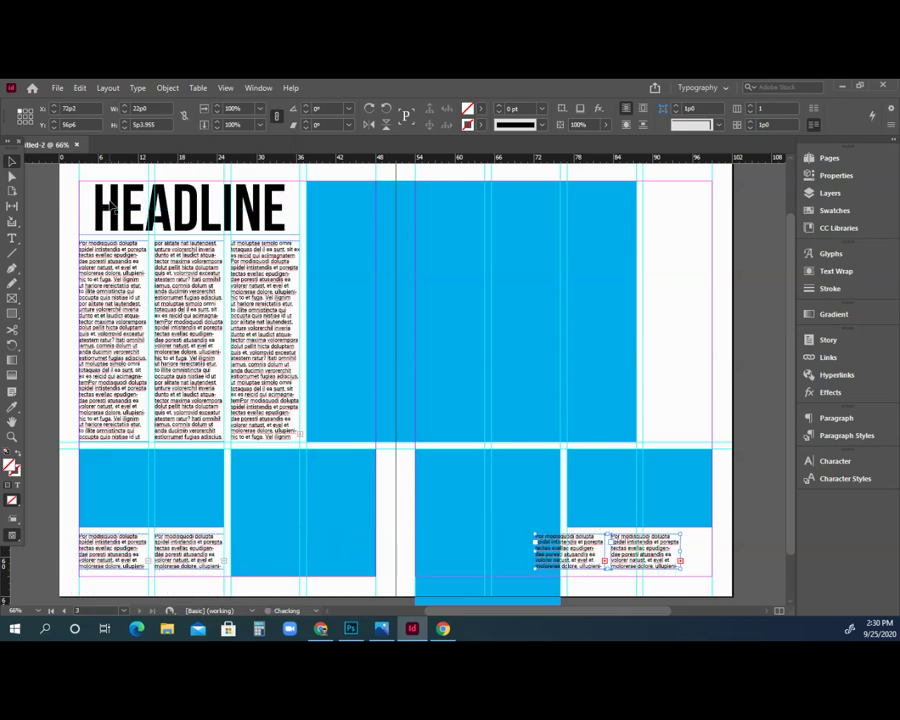
pyautogui.hotkey('shift', 'Right')
pyautogui.hotkey('shift', 'Right')
pyautogui.hotkey('shift', 'Right')
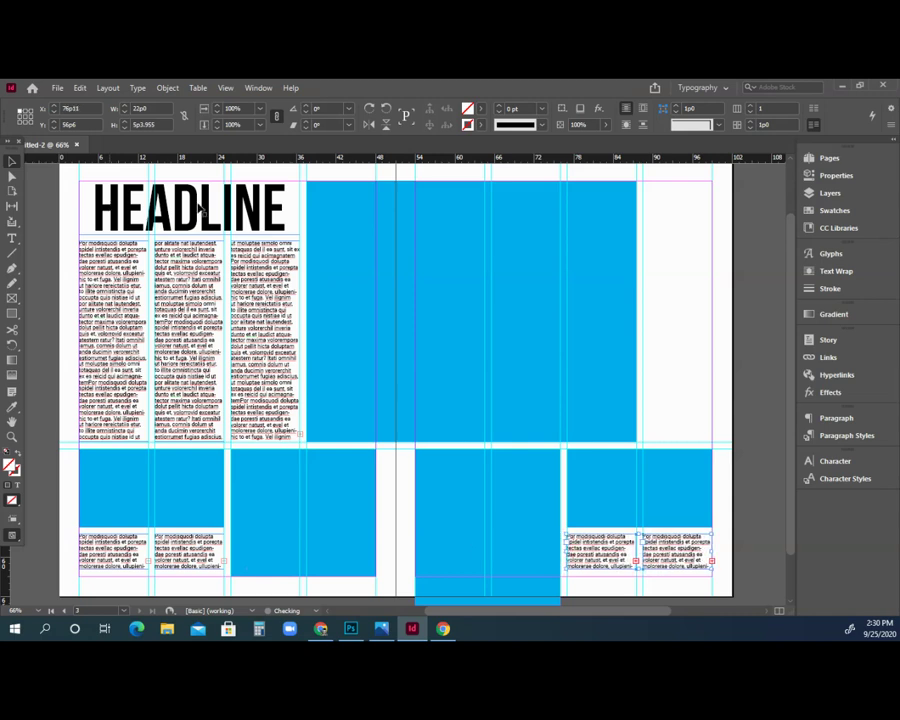
pyautogui.click(743, 462)
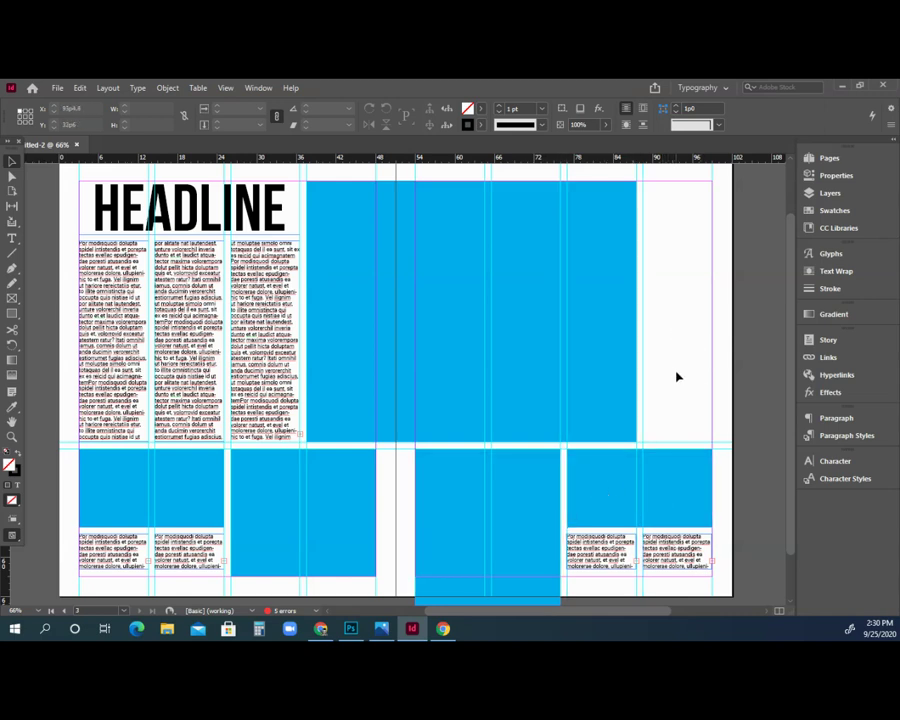
# - Copy the right page's small rectangle into the outermost column above the horizontal gutter, resized to about 10p7 wide by 17p2 high
pyautogui.click(613, 470)
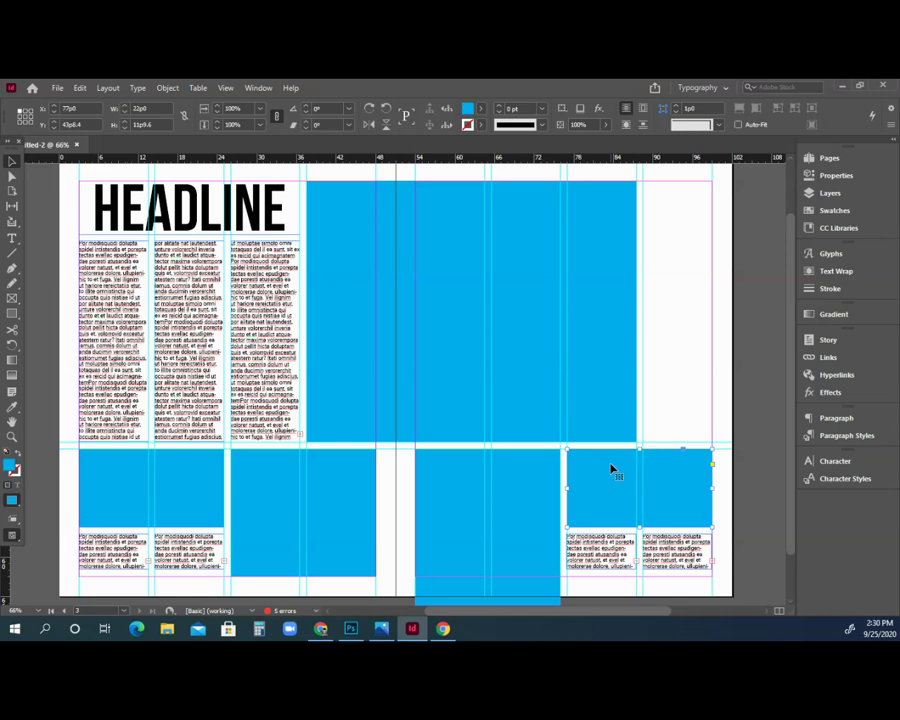
pyautogui.hotkey('ctrl', 'v')
pyautogui.moveTo(446, 388); pyautogui.dragTo(686, 408)
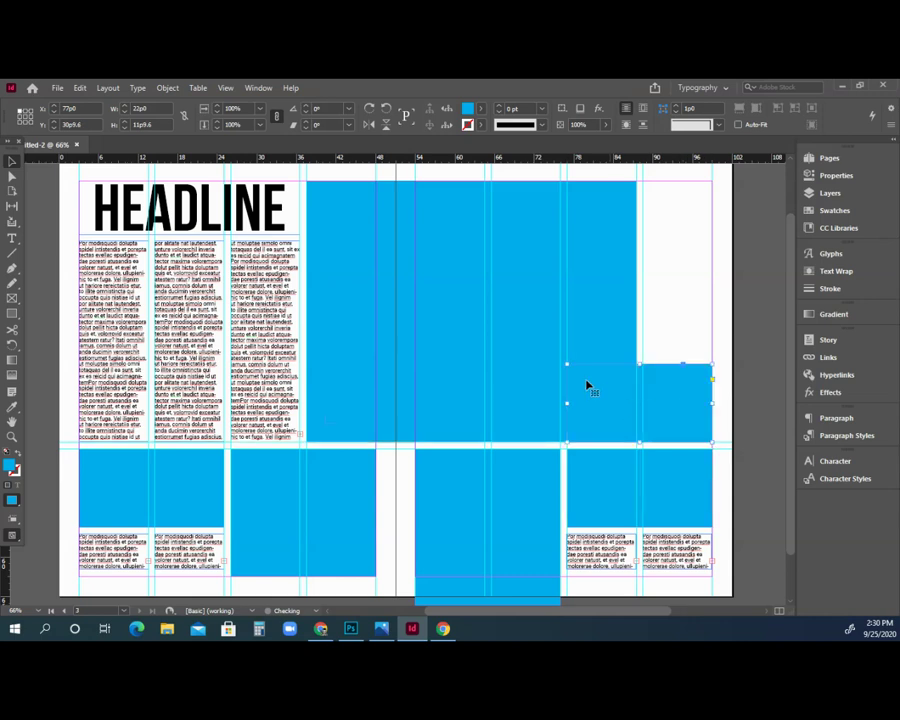
pyautogui.moveTo(567, 363); pyautogui.dragTo(642, 328)
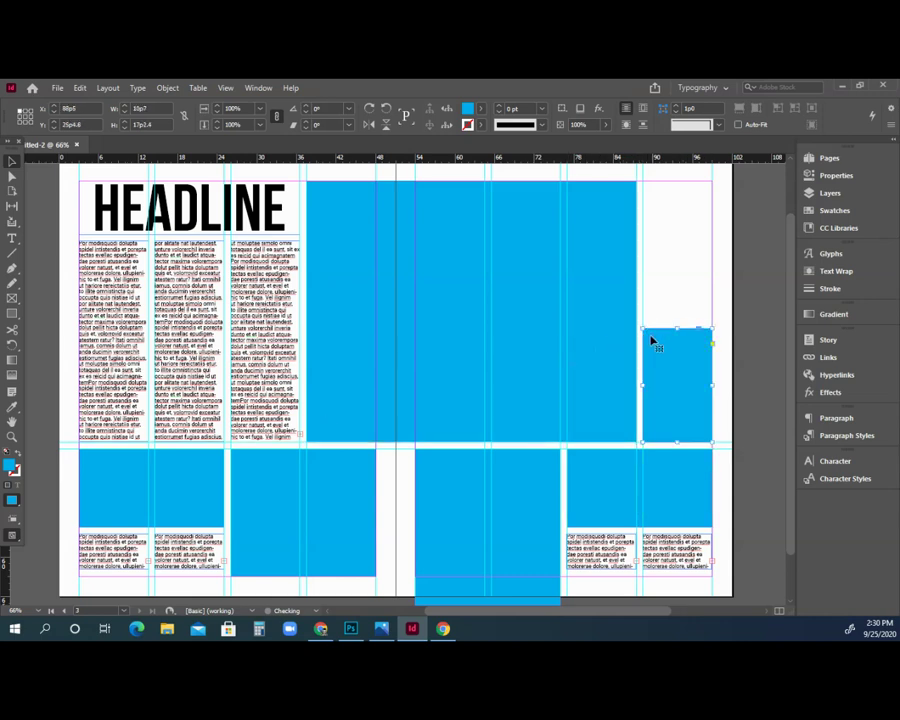
pyautogui.hotkey('ctrl', 'shift', 'a')
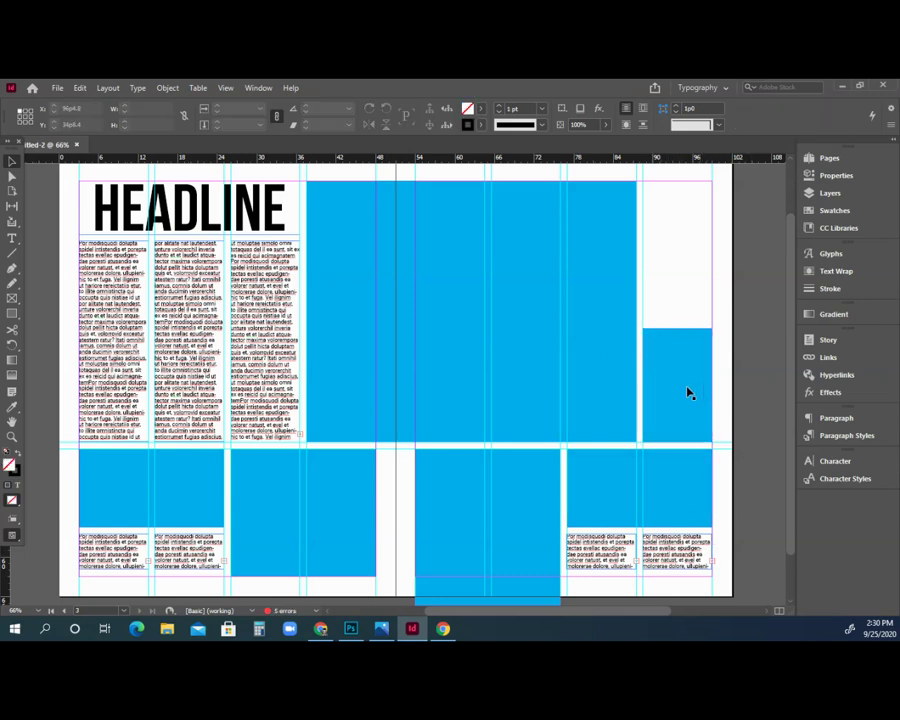
# - Copy the right page's outermost short text frame in place and move the copy up to Y 19p1, just above the new narrow rectangle
pyautogui.click(667, 553)
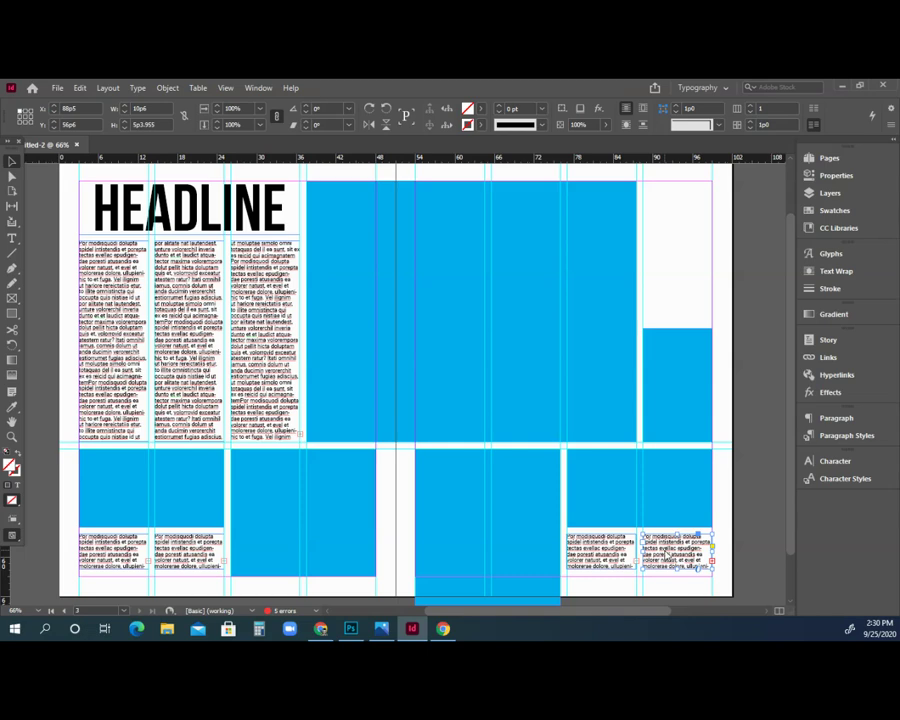
pyautogui.rightClick(667, 553)
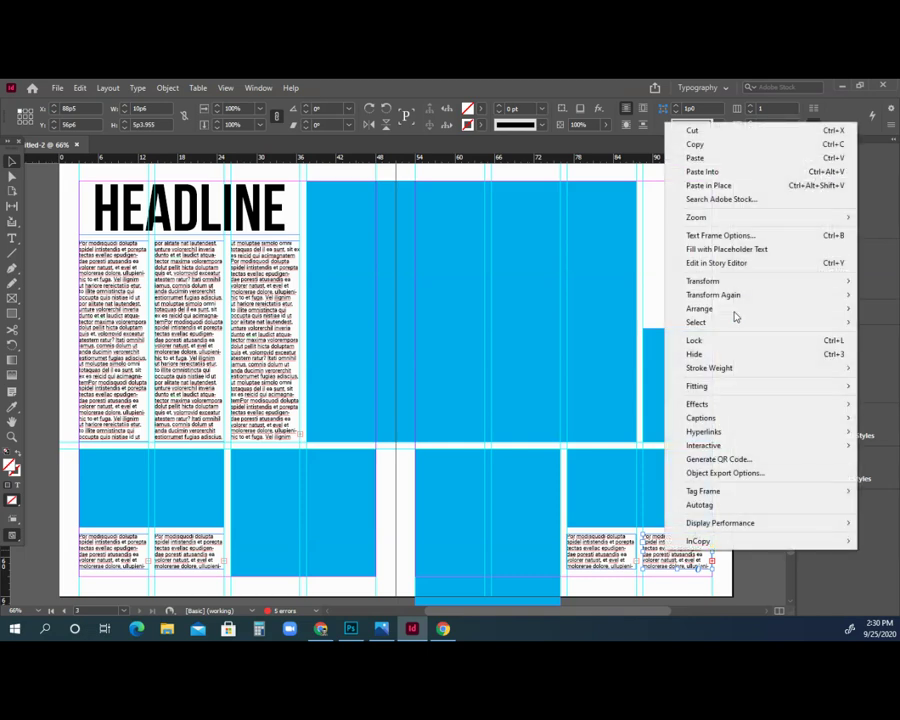
pyautogui.click(711, 150)
pyautogui.click(80, 88)
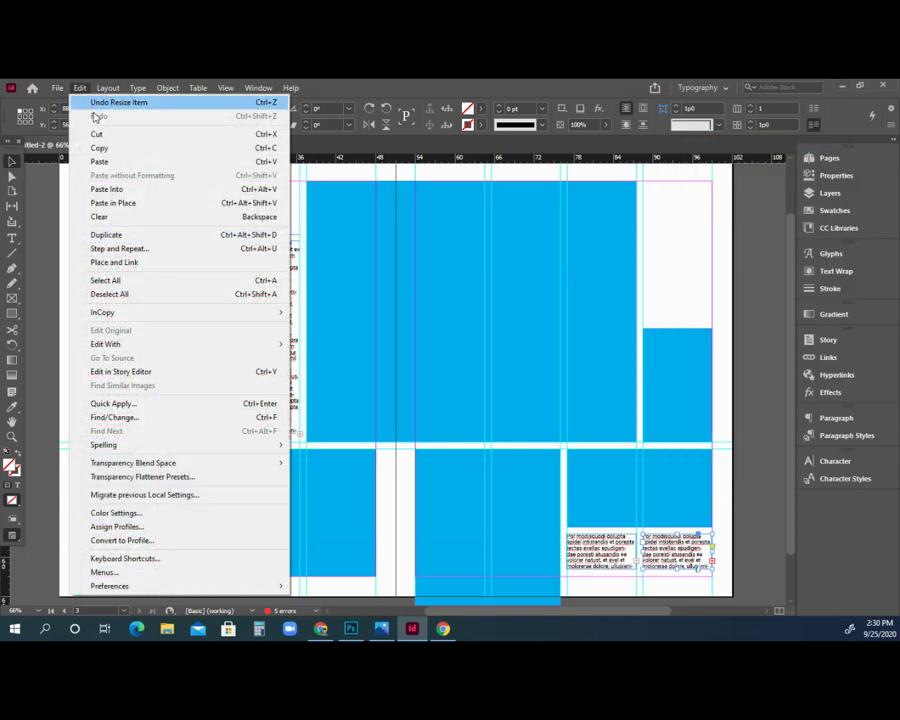
pyautogui.click(112, 203)
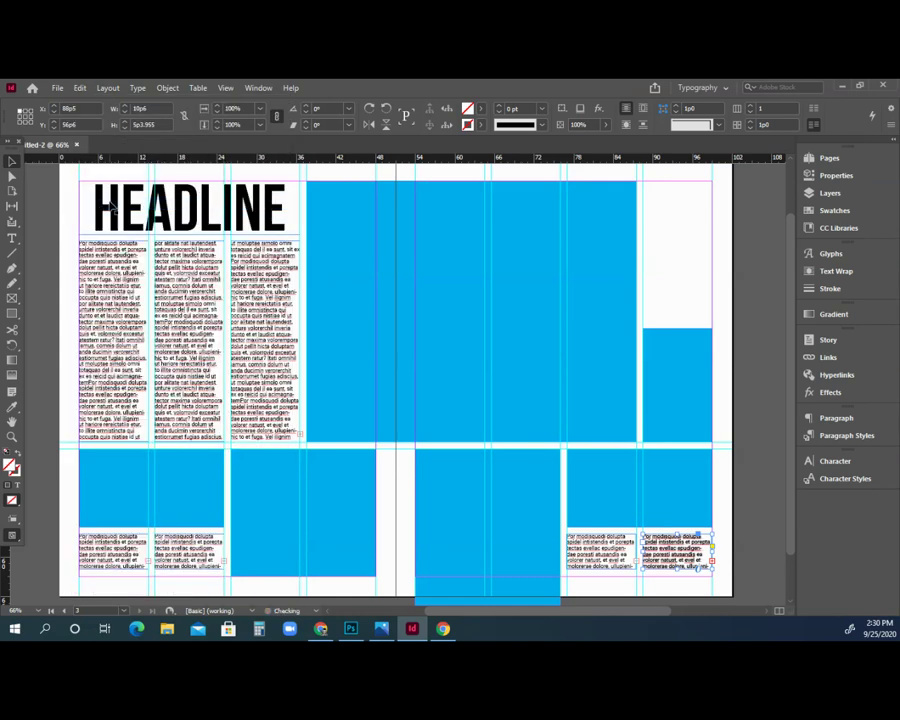
pyautogui.press('Up')
pyautogui.press('Up')
pyautogui.press('Up')
pyautogui.press('Up')
pyautogui.press('Up')
pyautogui.press('Up')
pyautogui.press('Up')
pyautogui.press('Up')
pyautogui.press('Up')
pyautogui.press('Up')
pyautogui.press('Up')
pyautogui.press('Up')
pyautogui.press('Up')
pyautogui.press('Up')
pyautogui.press('Up')
pyautogui.press('Up')
pyautogui.press('Up')
pyautogui.press('Up')
pyautogui.press('Up')
pyautogui.press('Up')
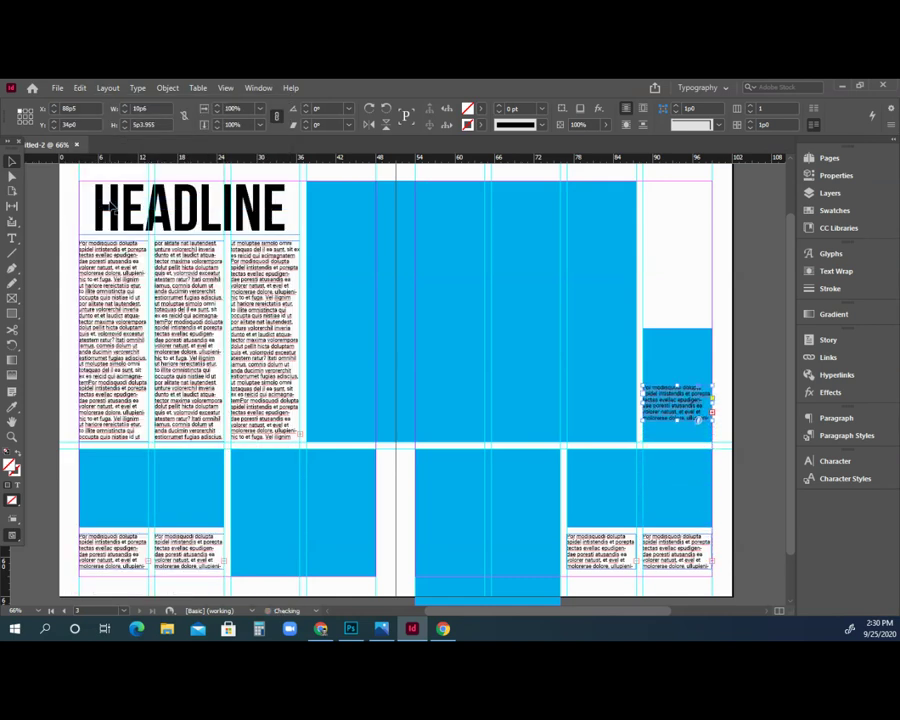
pyautogui.press('Up')
pyautogui.press('Up')
pyautogui.press('Up')
pyautogui.press('Up')
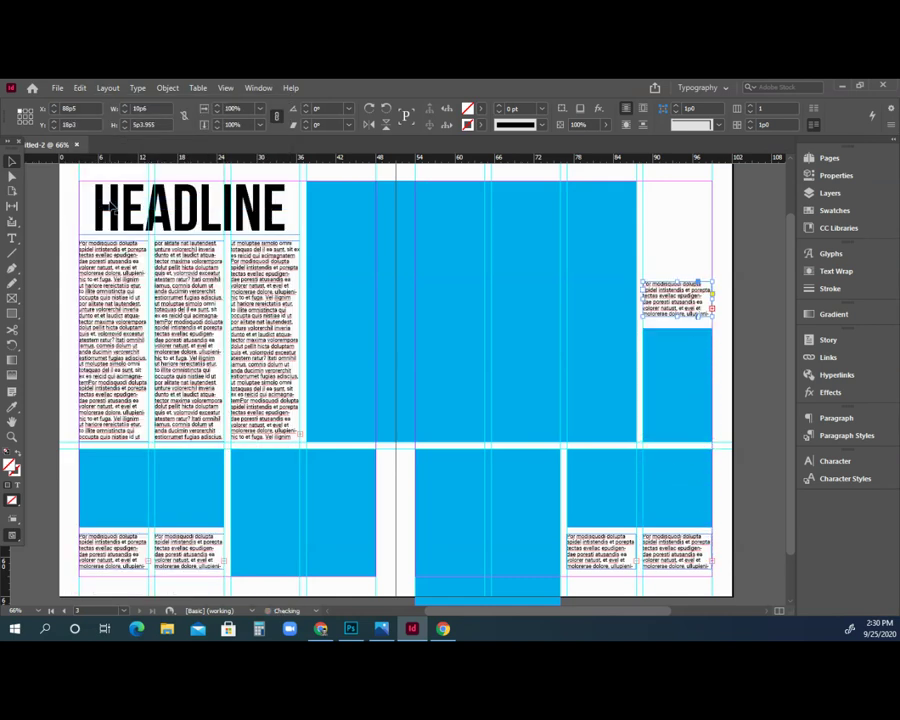
pyautogui.press('Down')
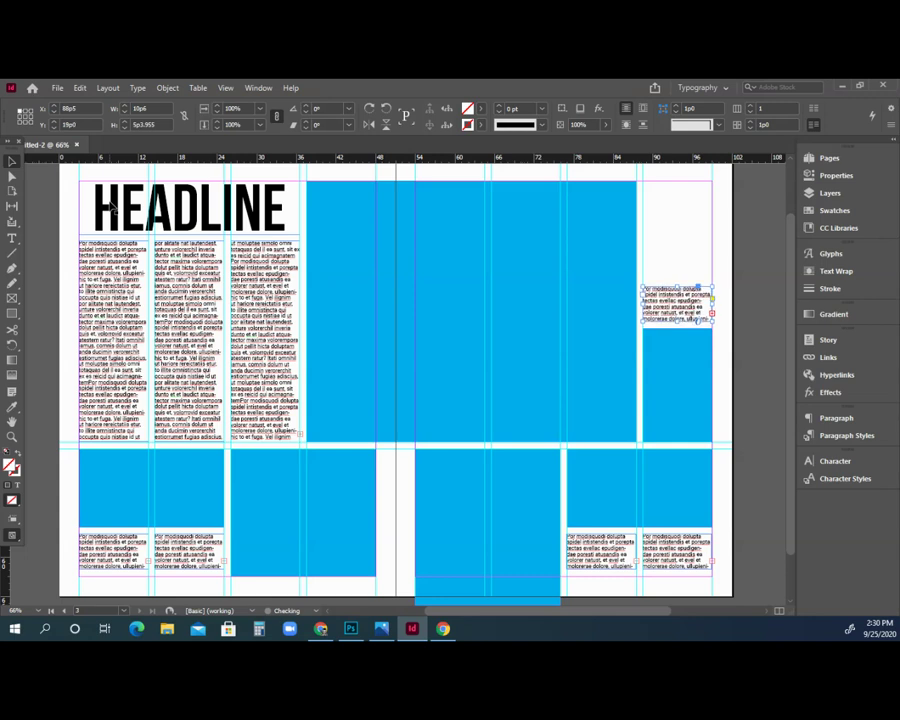
pyautogui.press('Up')
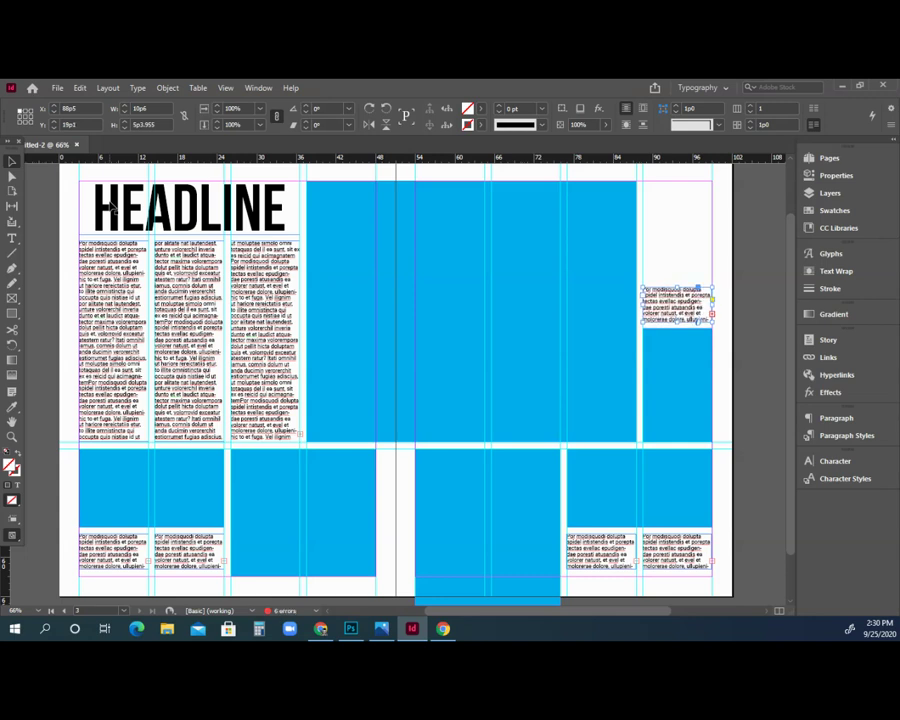
pyautogui.press('Up')
pyautogui.press('Up')
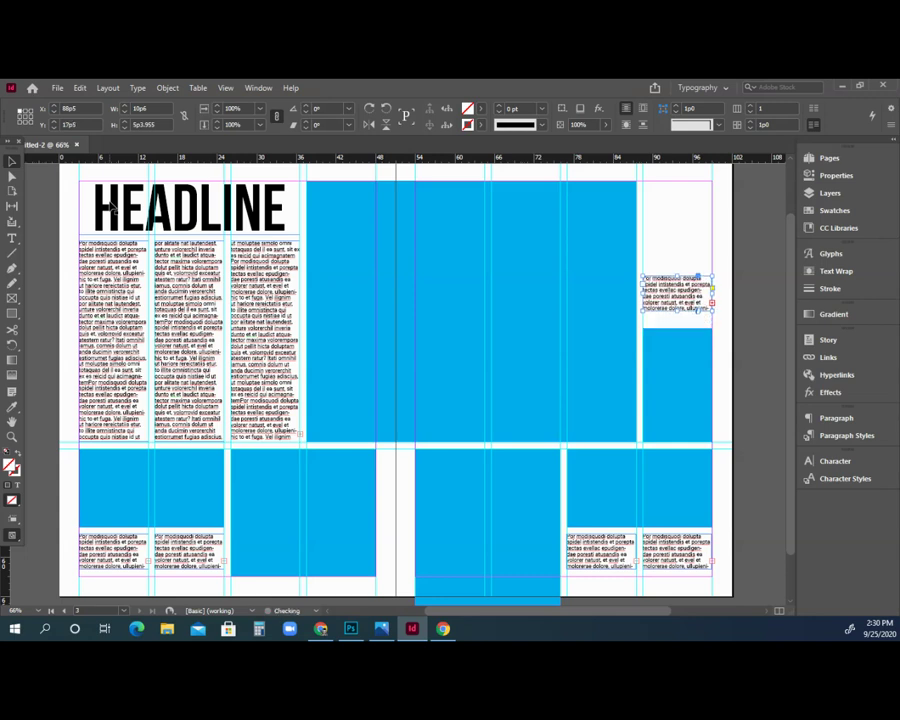
pyautogui.press('Down')
pyautogui.press('Down')
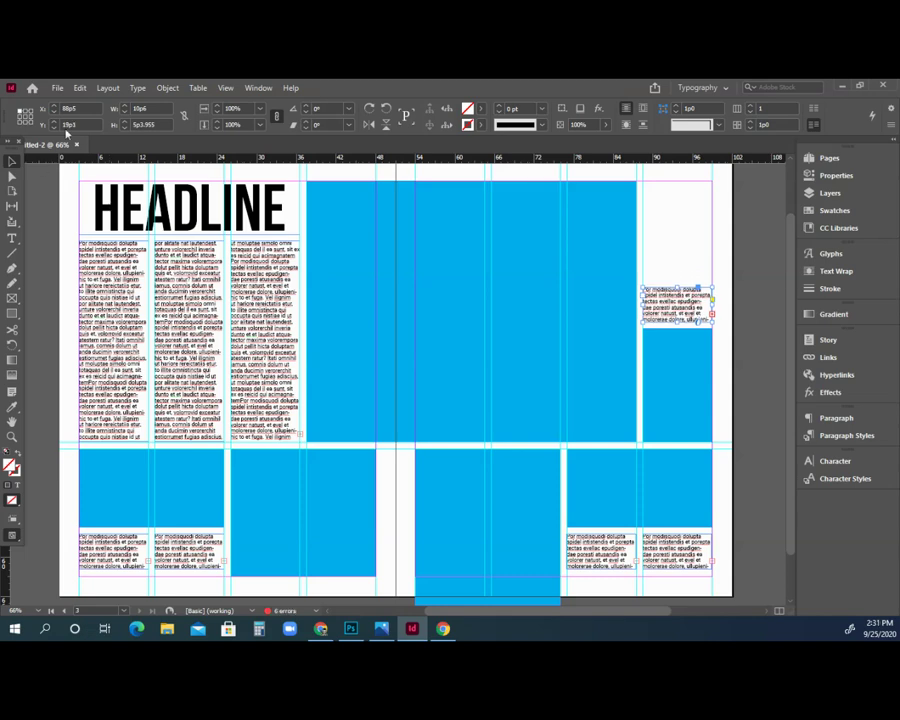
# - Paste another copy of the short text frame in place in the right page's outermost column and move it up to Y 12p11
pyautogui.click(80, 88)
pyautogui.press('Escape')
pyautogui.click(79, 89)
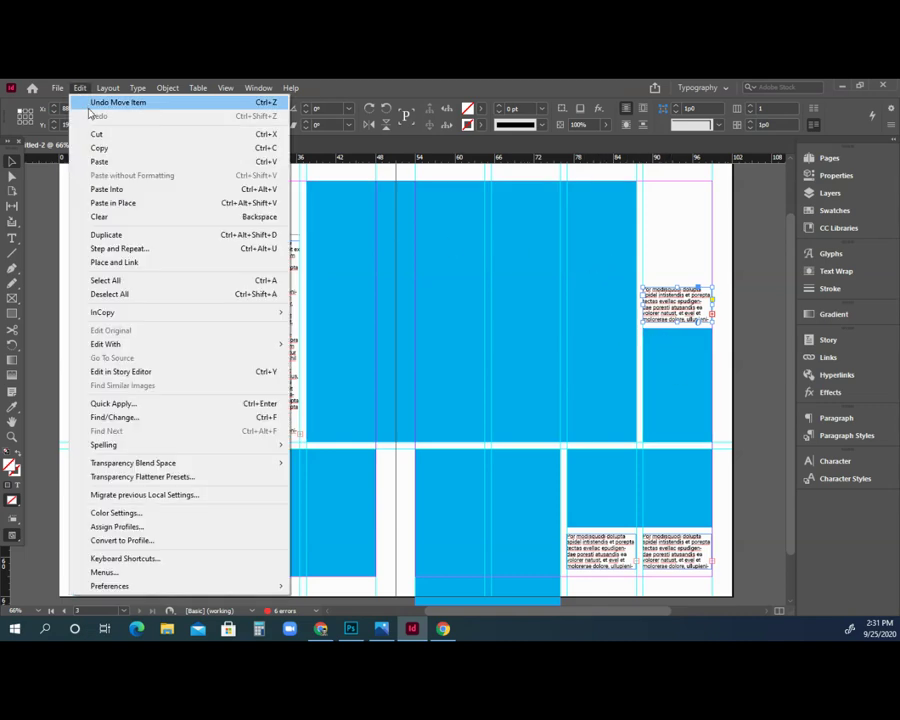
pyautogui.click(115, 203)
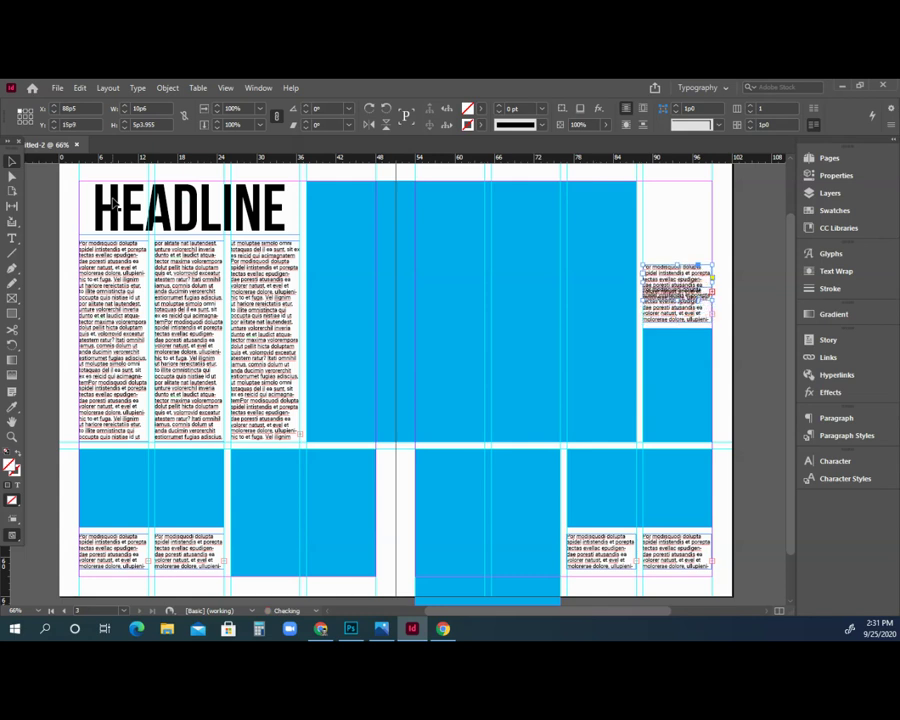
pyautogui.press('Up')
pyautogui.press('Up')
pyautogui.press('Up')
pyautogui.press('Up')
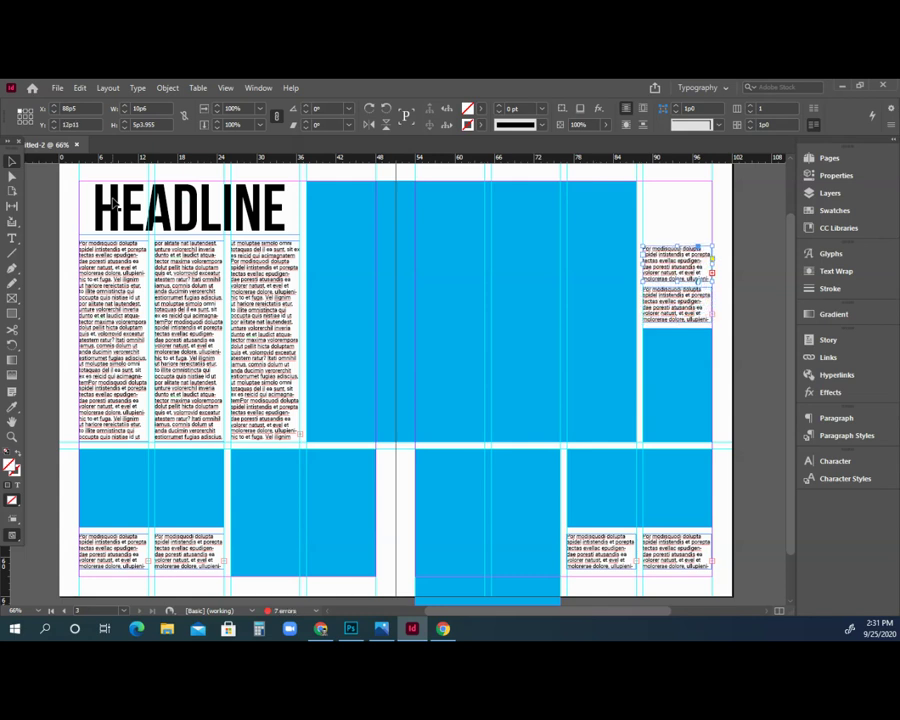
pyautogui.click(749, 316)
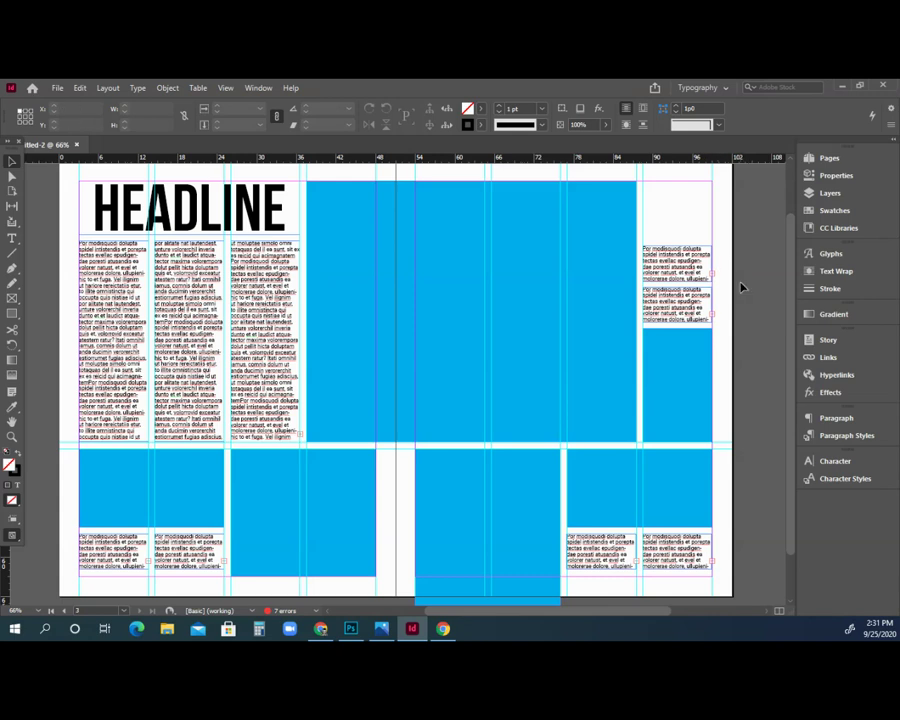
pyautogui.click(437, 255)
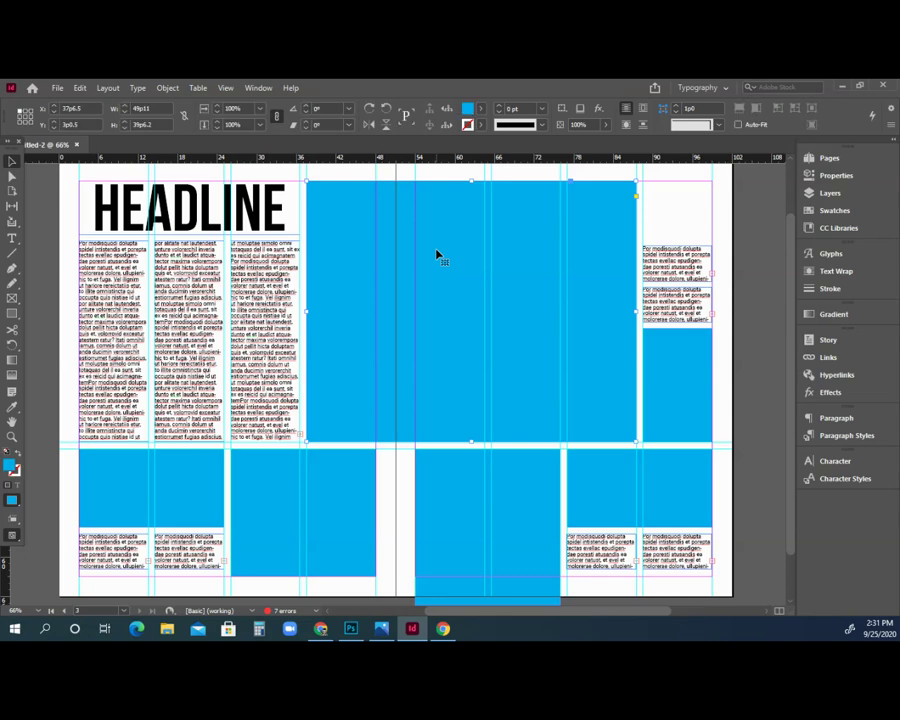
pyautogui.click(56, 89)
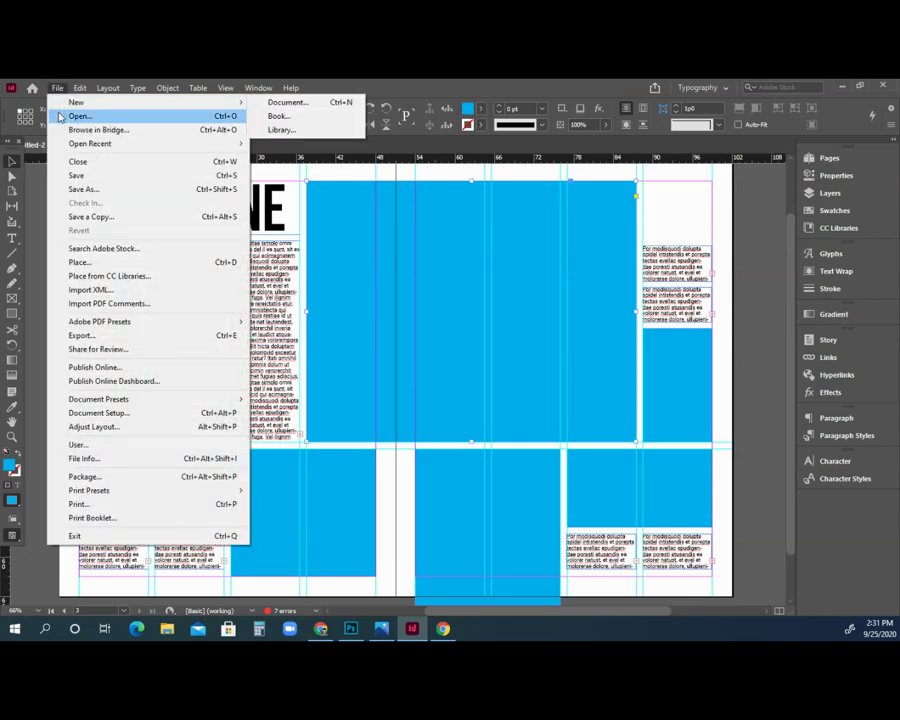
pyautogui.press('Escape')
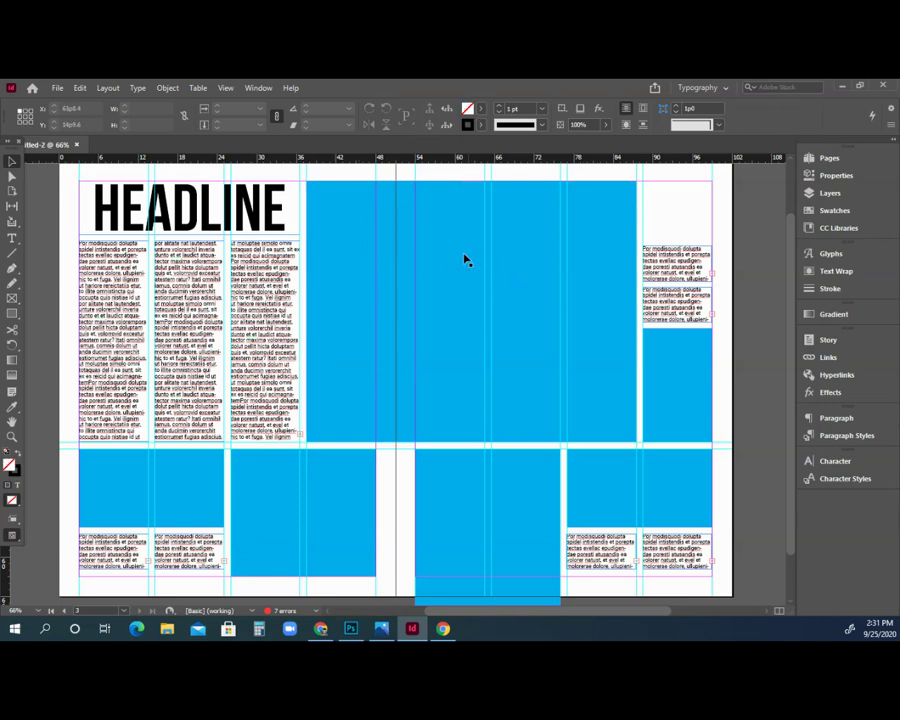
# - Start placing an image into the large rectangle spanning both pages and browse to the SSHS folder in My Drive
pyautogui.click(452, 256)
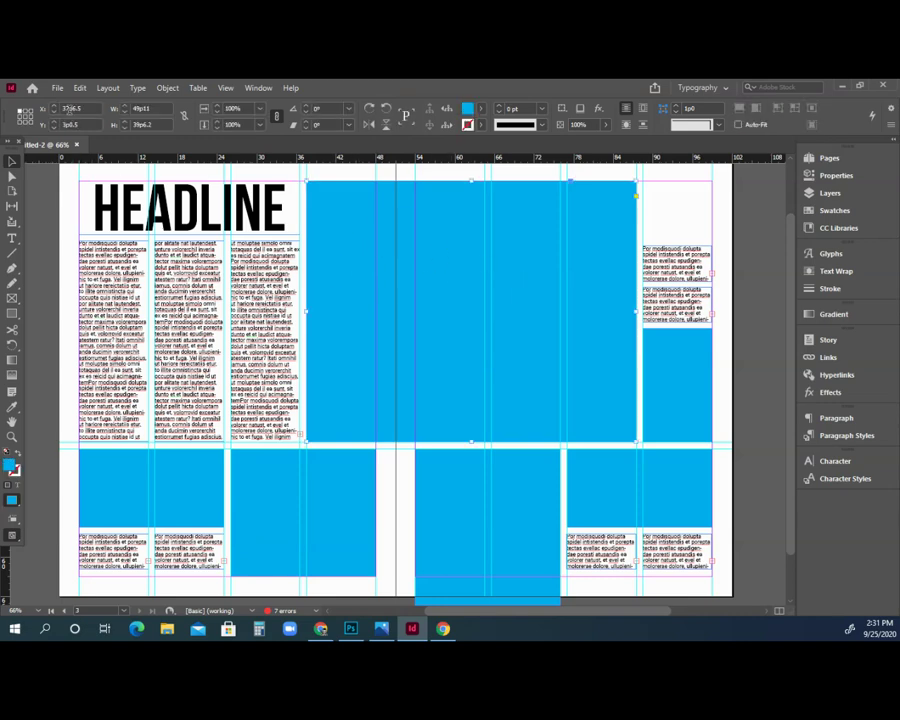
pyautogui.click(57, 88)
pyautogui.click(98, 262)
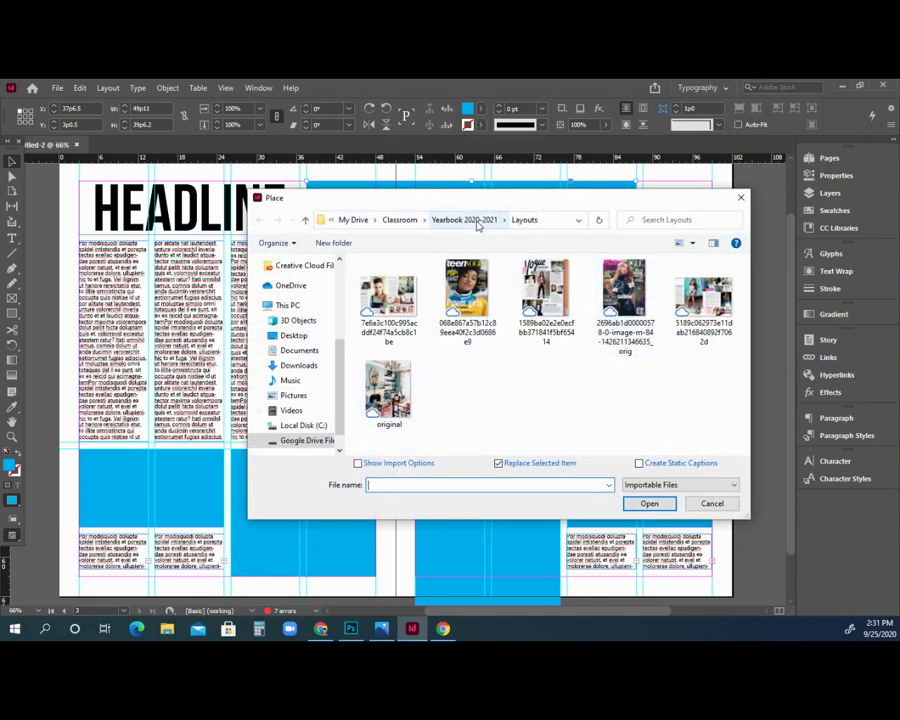
pyautogui.click(399, 219)
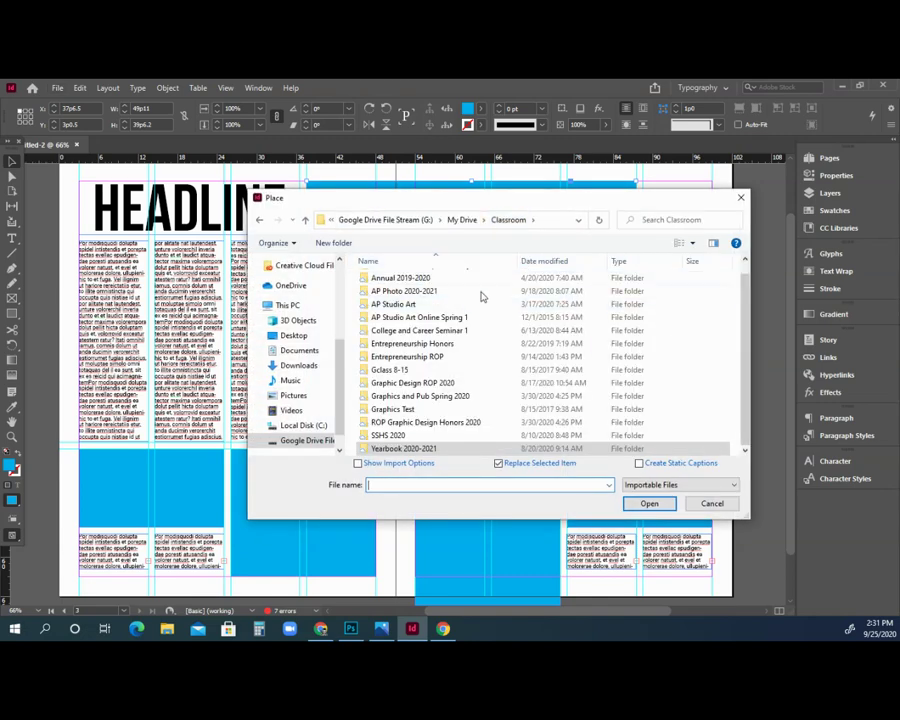
pyautogui.click(410, 220)
pyautogui.click(410, 281)
pyautogui.doubleClick(397, 284)
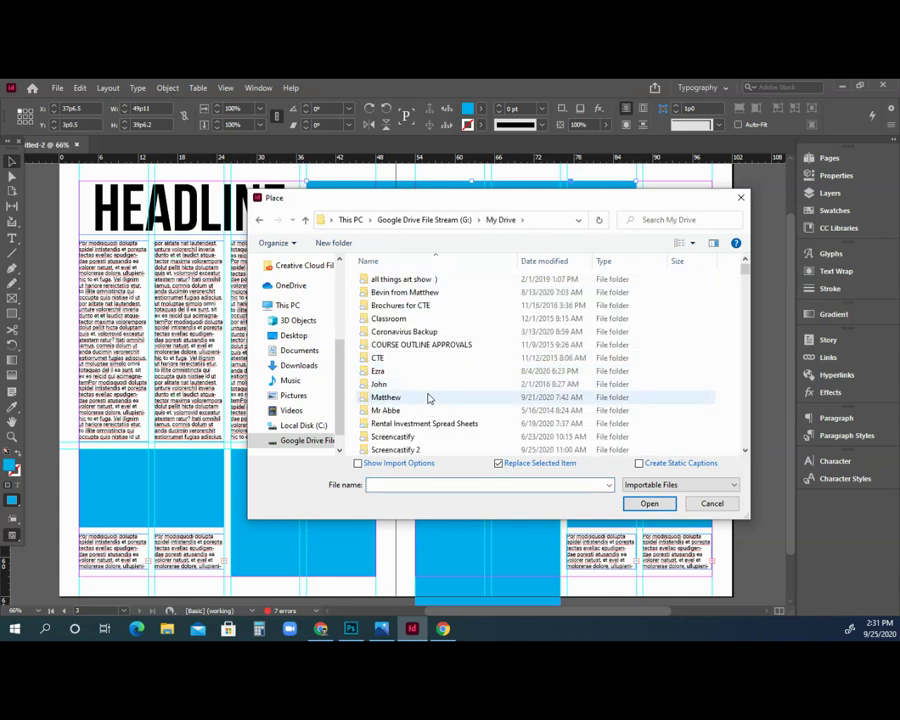
pyautogui.scroll(-2, 434, 357)
pyautogui.scroll(2, 422, 330)
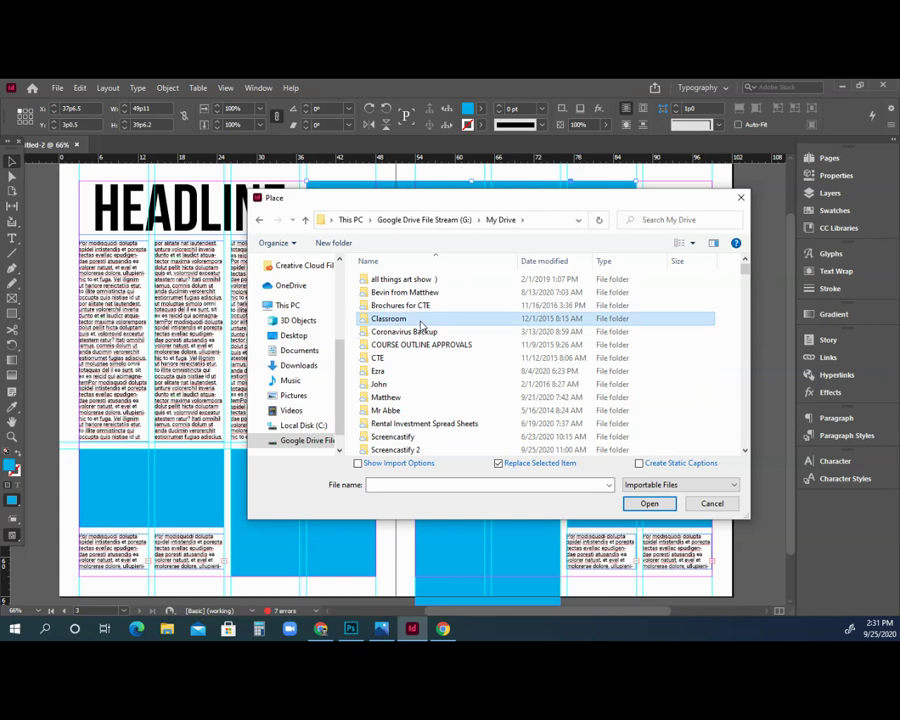
pyautogui.scroll(-2, 428, 360)
pyautogui.doubleClick(430, 412)
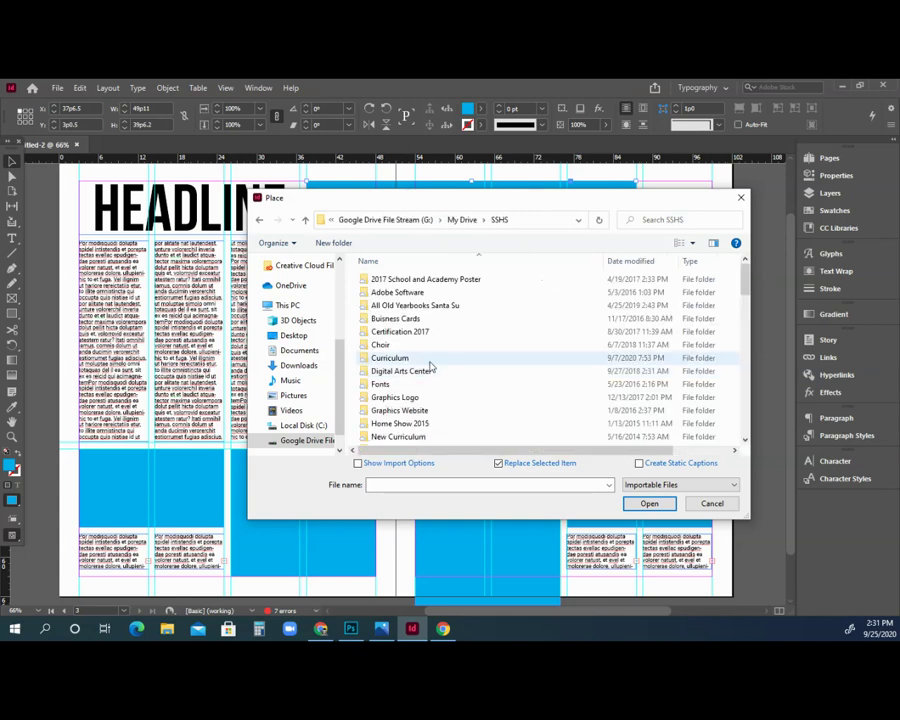
# - Browse from the SSHS folder into Curriculum and open its Per 3 - Annual subfolder
pyautogui.scroll(-2, 442, 362)
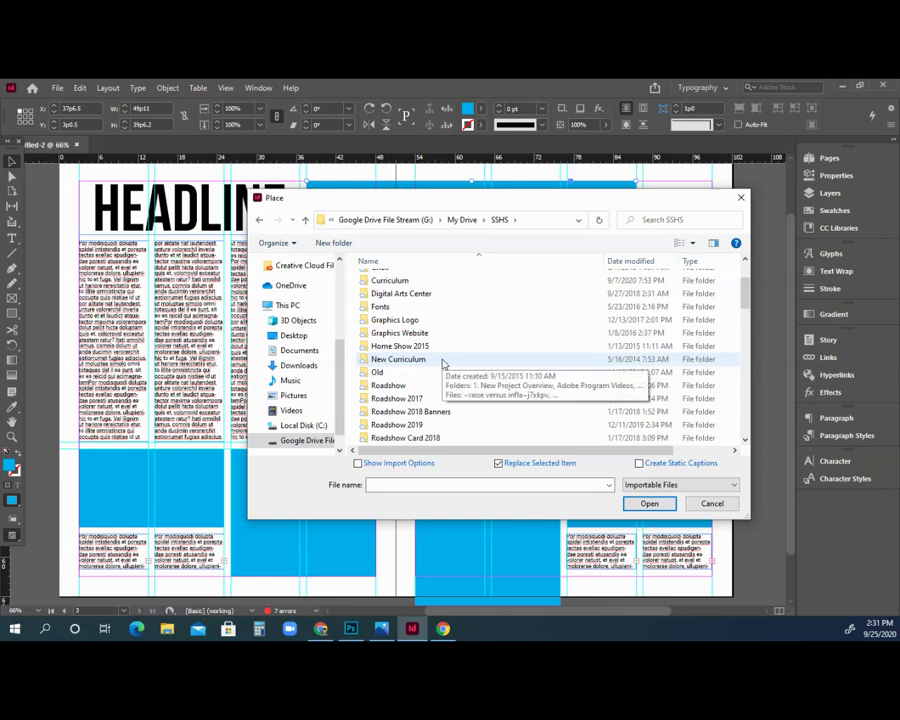
pyautogui.scroll(1, 435, 330)
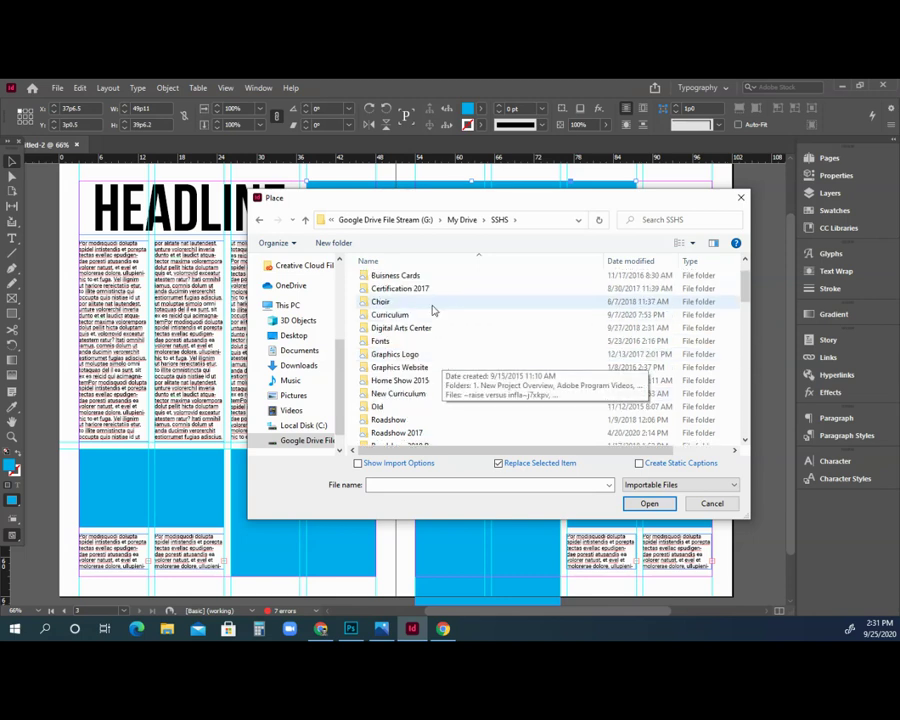
pyautogui.doubleClick(428, 312)
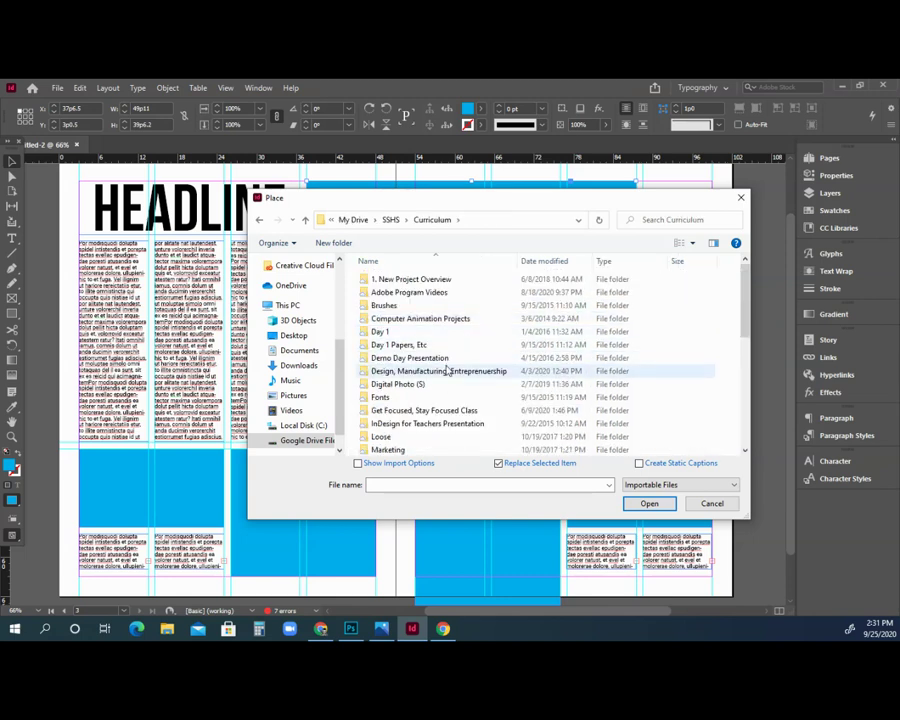
pyautogui.scroll(-3, 446, 368)
pyautogui.scroll(-1, 446, 370)
pyautogui.doubleClick(424, 398)
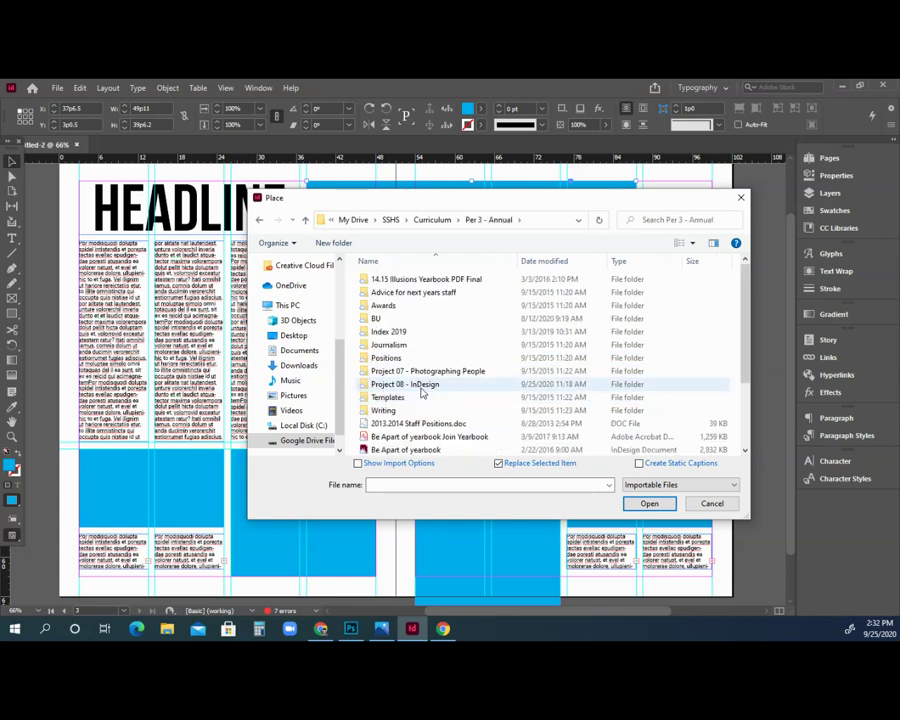
# - Place IMG_1003 from the Images folder of Project 08 - InDesign into the large rectangle
pyautogui.click(425, 388)
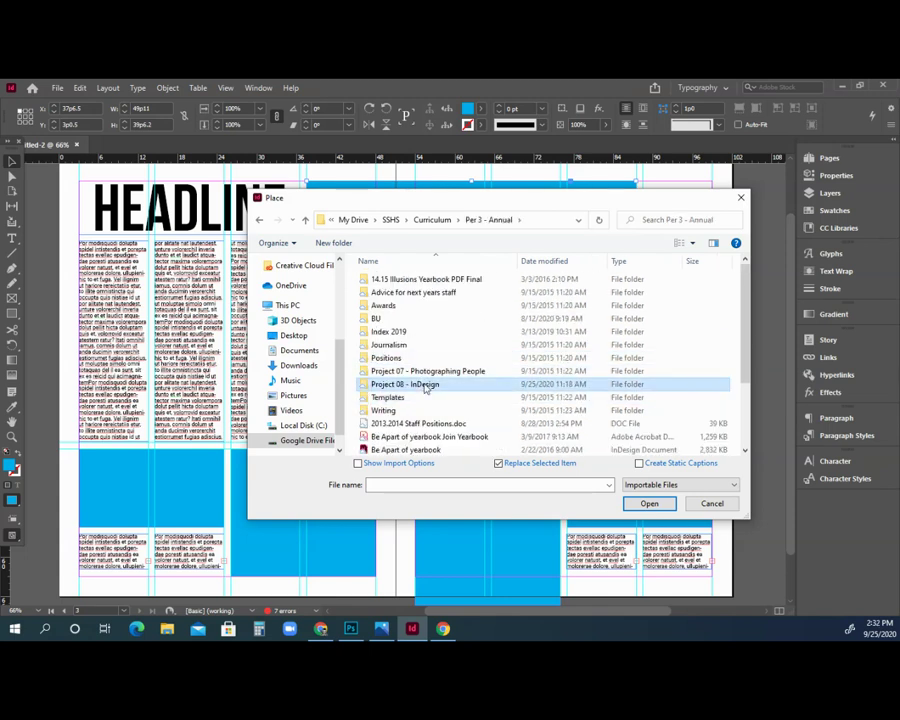
pyautogui.doubleClick(425, 388)
pyautogui.doubleClick(383, 306)
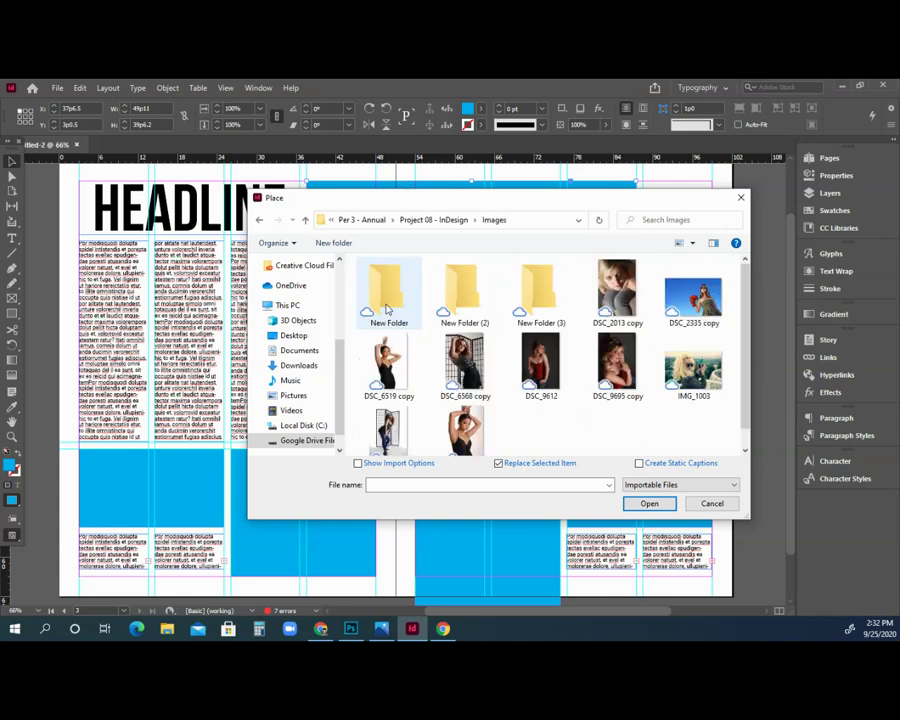
pyautogui.click(692, 370)
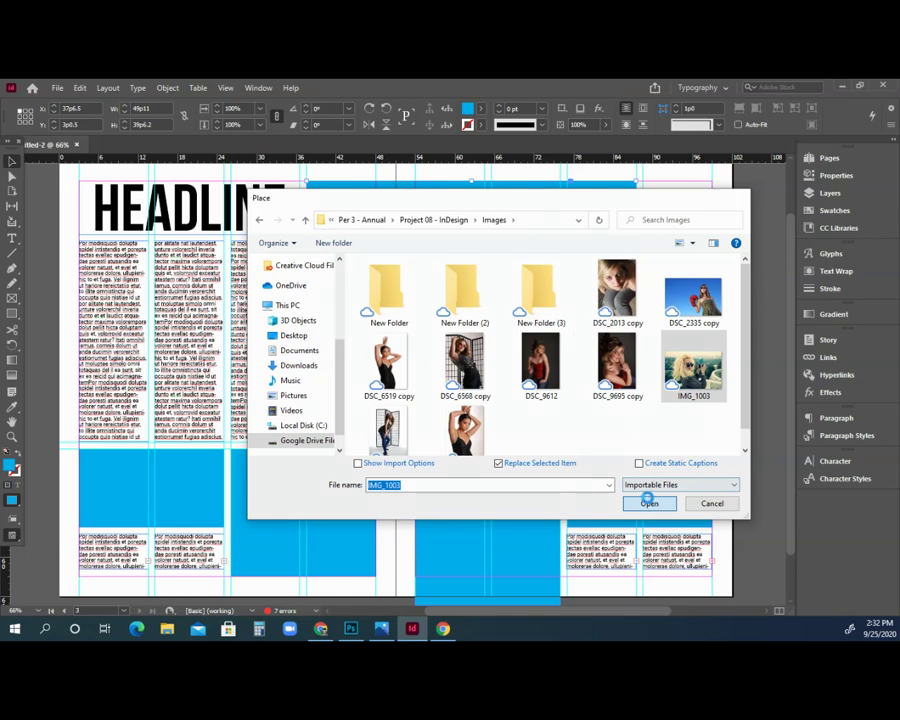
pyautogui.click(649, 503)
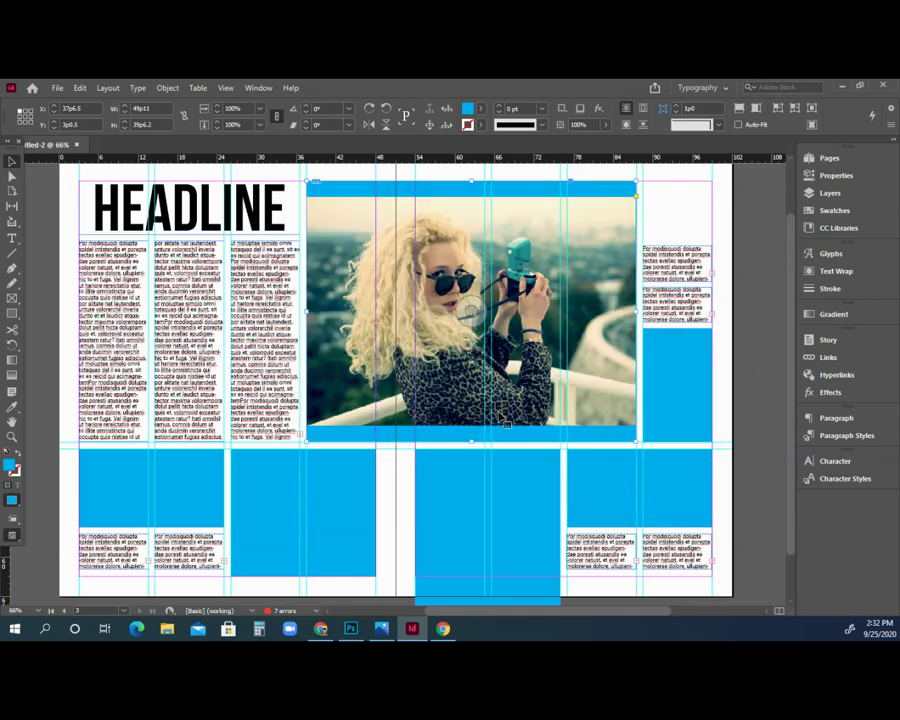
# - Place the image DSC_6568 copy into the left page's inner lower rectangle
pyautogui.click(260, 468)
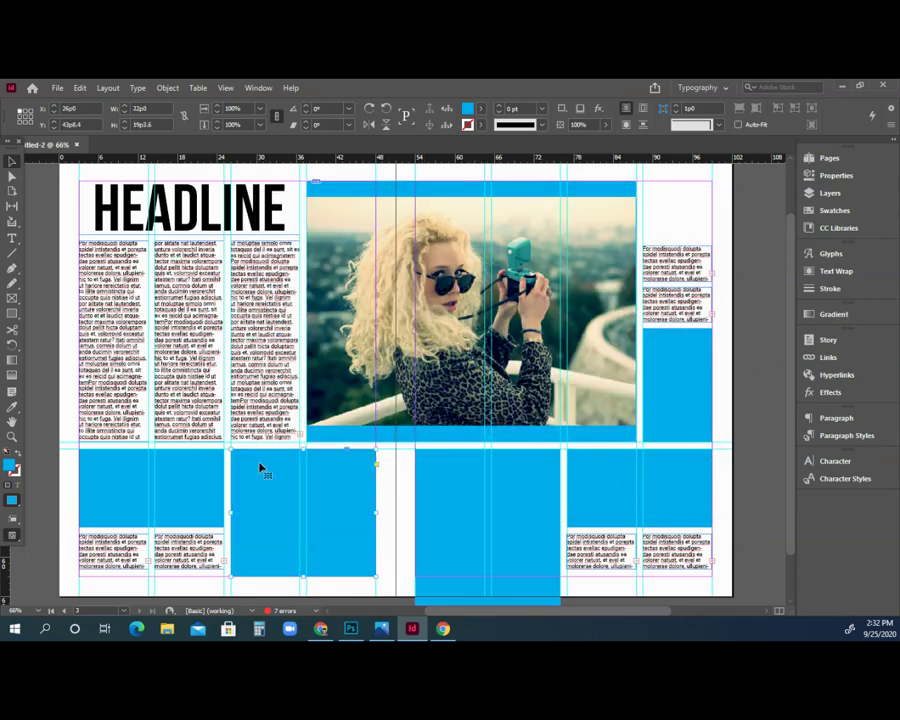
pyautogui.click(55, 88)
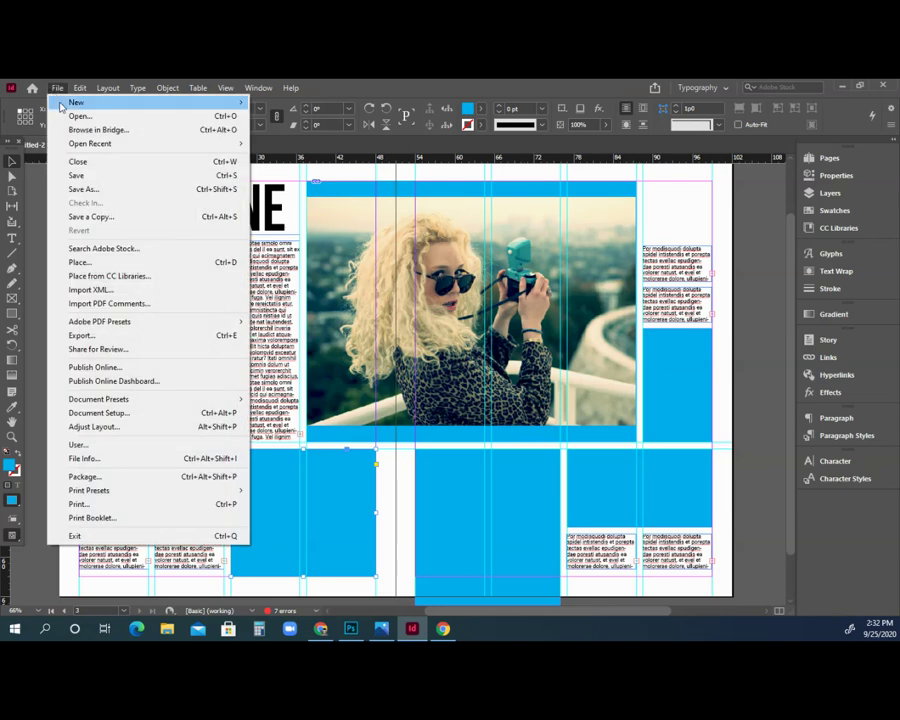
pyautogui.click(232, 262)
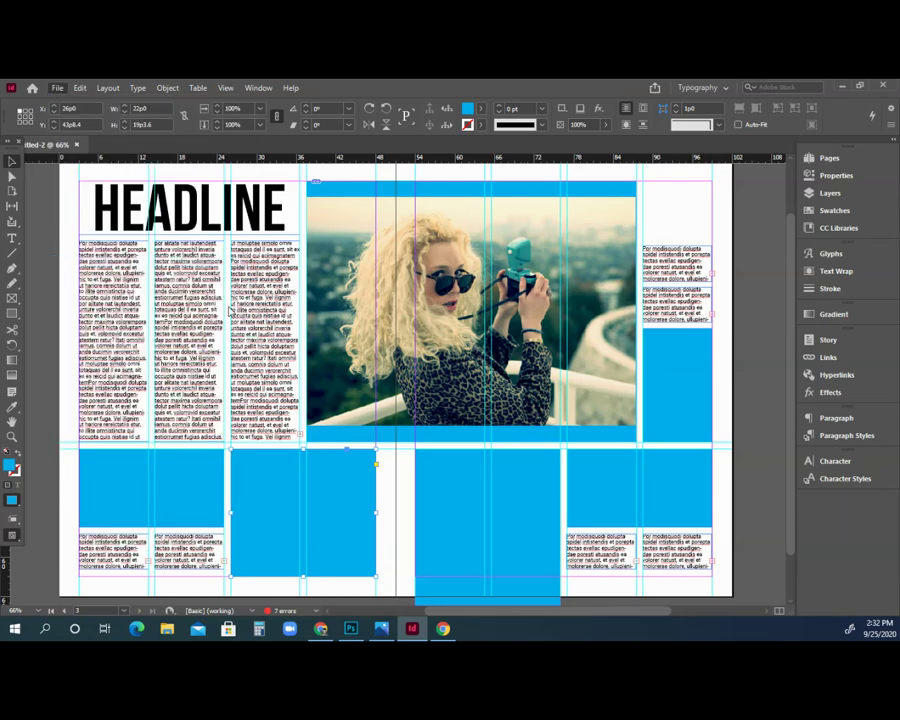
pyautogui.click(463, 362)
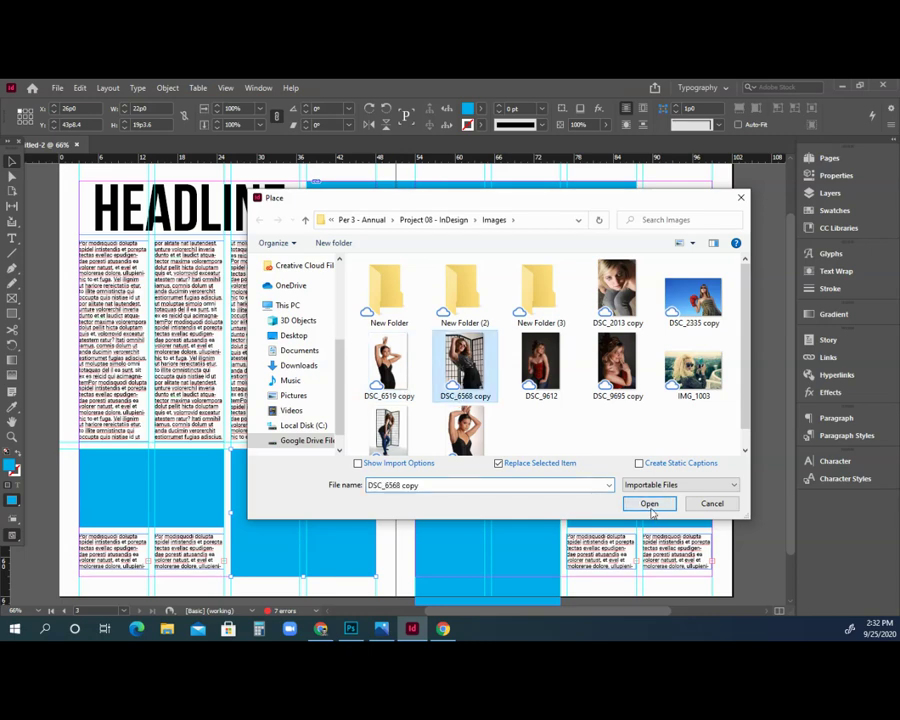
pyautogui.press('Tab')
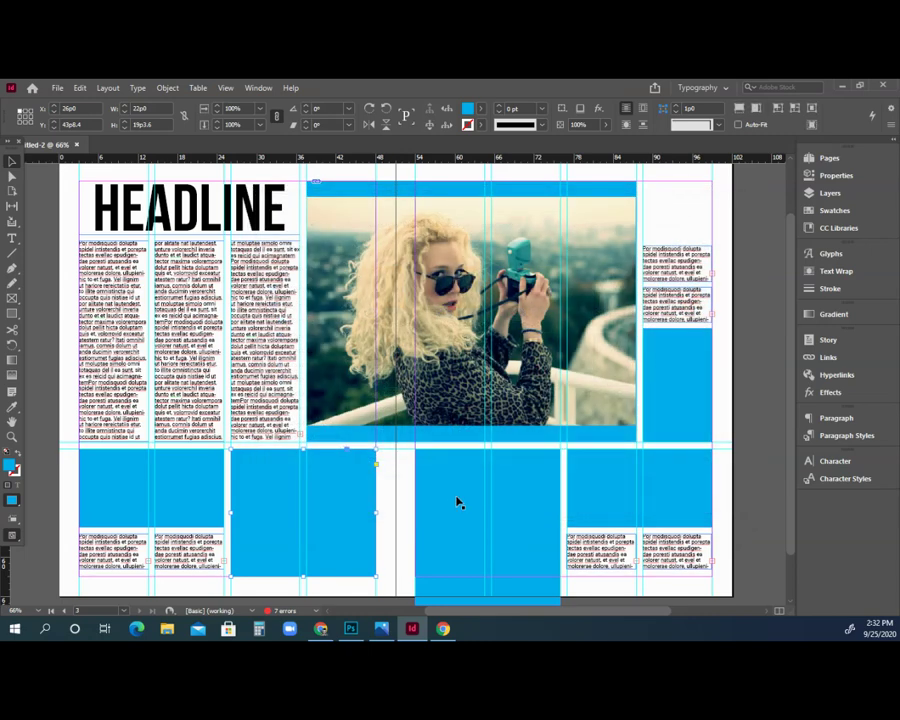
# - Place the image DSC_6519 copy into the right page's inner lower rectangle
pyautogui.click(452, 494)
pyautogui.hotkey('ctrl', 'd')
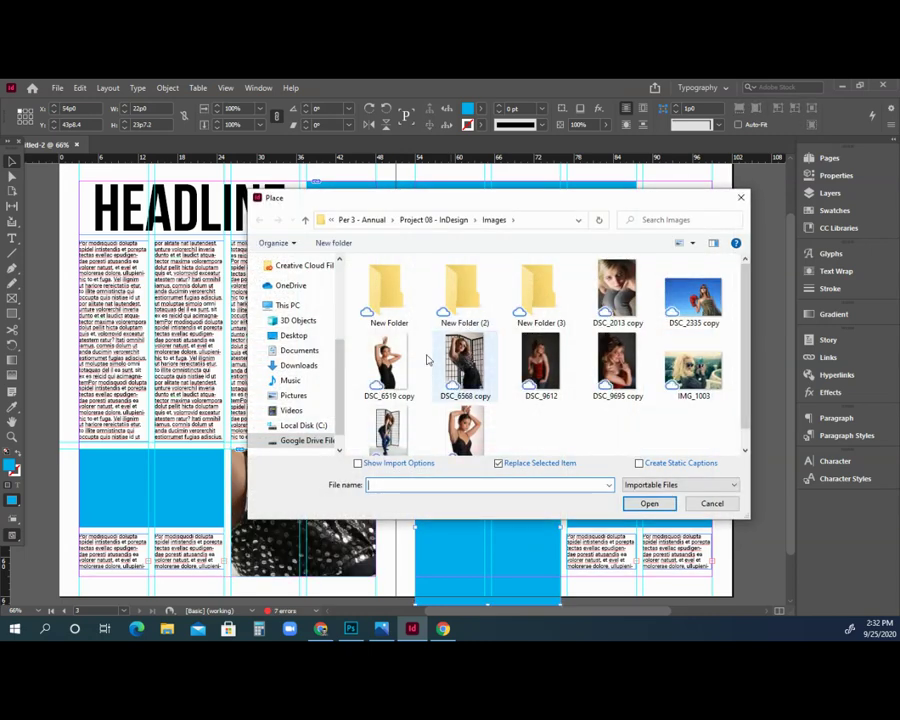
pyautogui.click(389, 365)
pyautogui.click(649, 503)
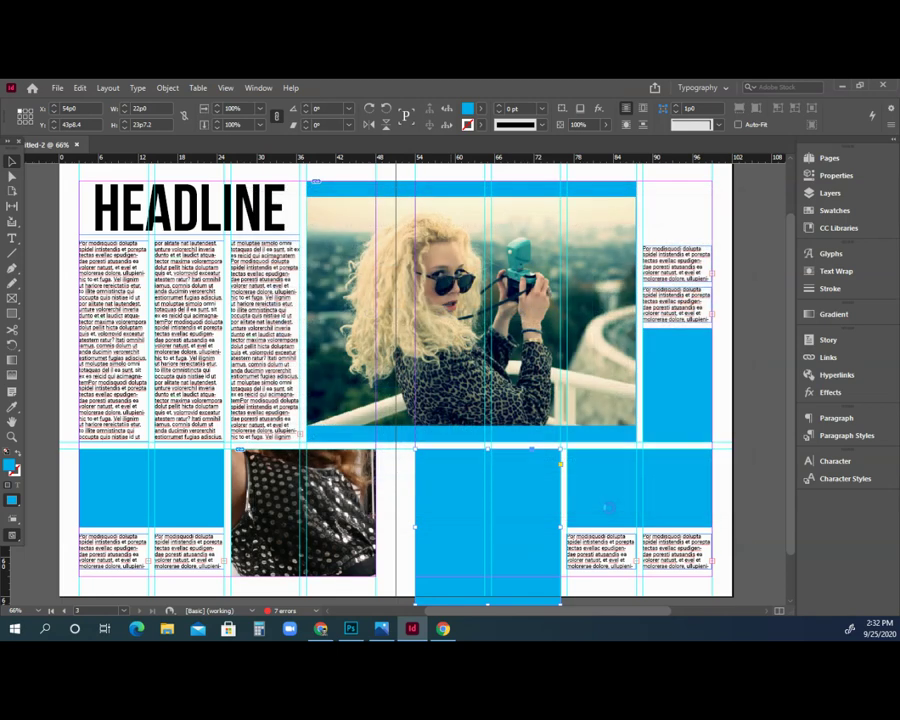
# - Place the image DSC_2335 copy into the right page's outer lower rectangle
pyautogui.click(605, 498)
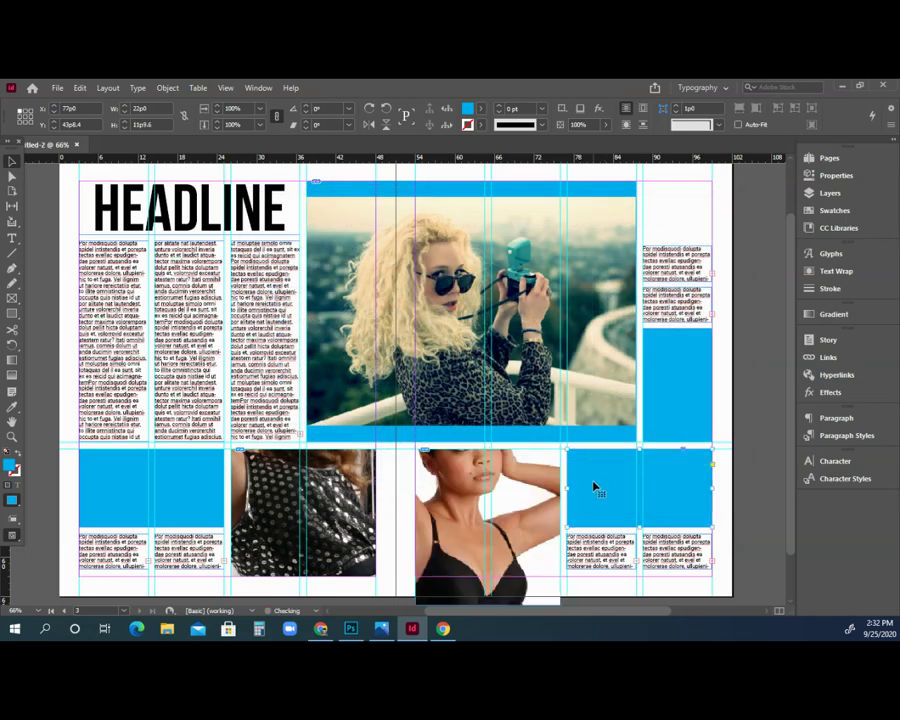
pyautogui.hotkey('ctrl', 'd')
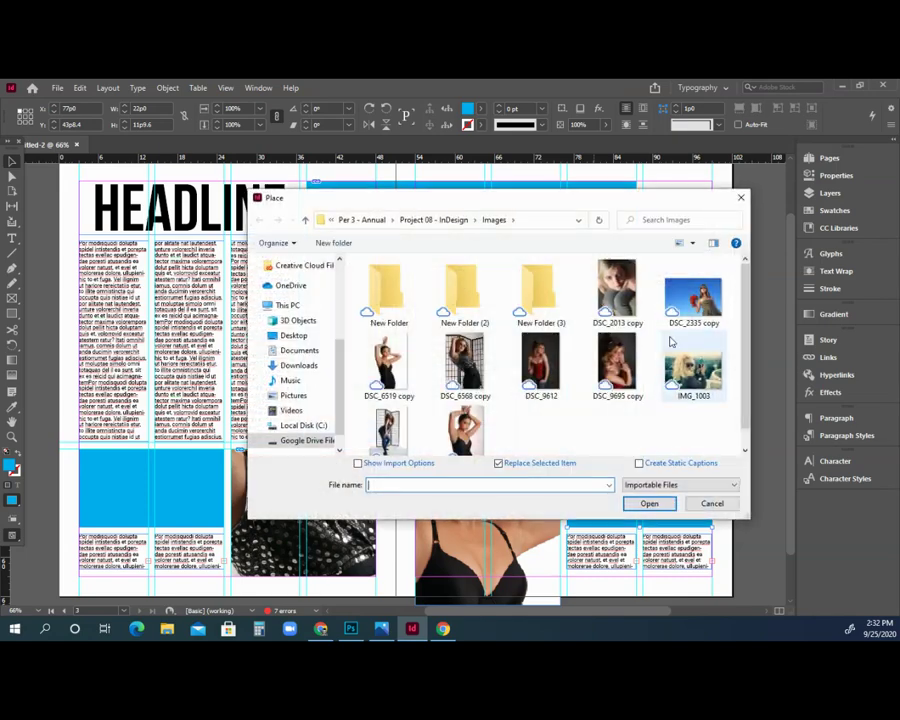
pyautogui.click(693, 295)
pyautogui.click(650, 503)
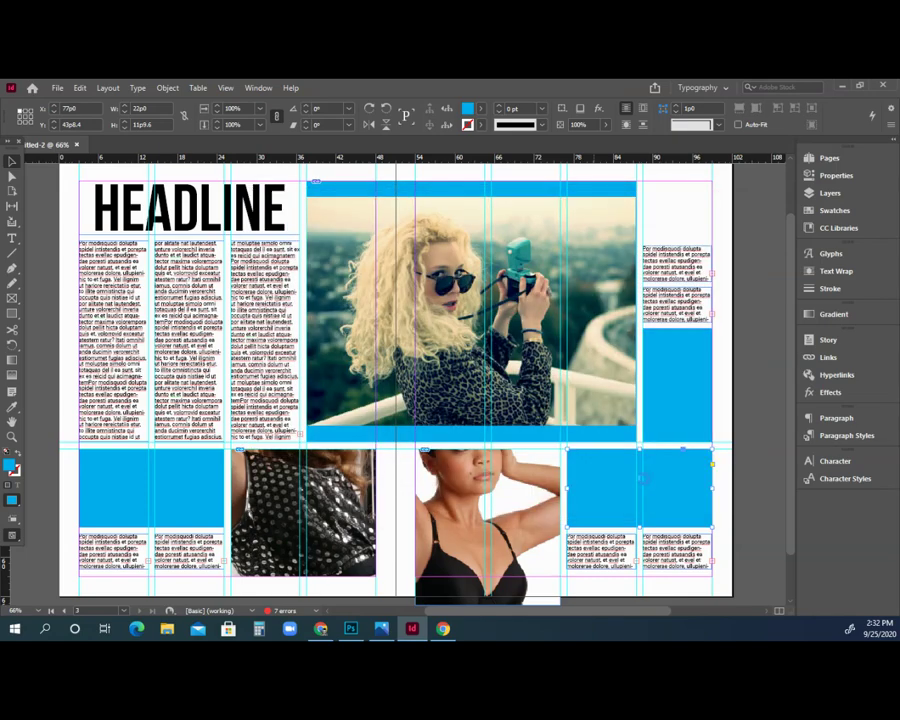
# - Place the photo of the model in blue jeans before a folding screen into the left page's outer lower rectangle
pyautogui.click(199, 482)
pyautogui.hotkey('ctrl', 'd')
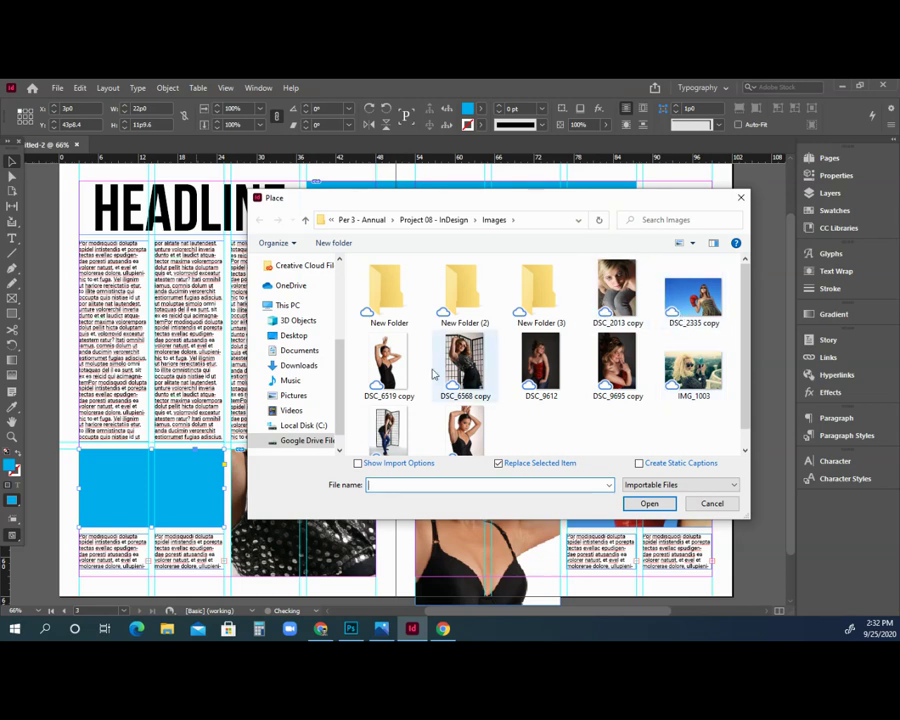
pyautogui.click(388, 432)
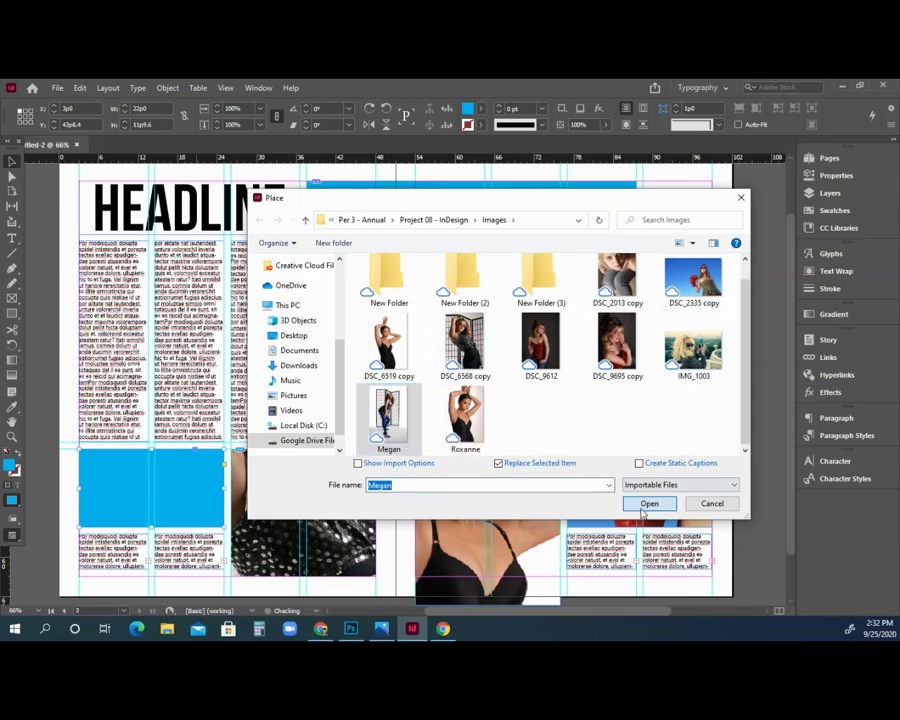
pyautogui.click(650, 503)
# - Place the image DSC_2013 copy into the narrow rectangle below the right page's outer captions
pyautogui.click(665, 383)
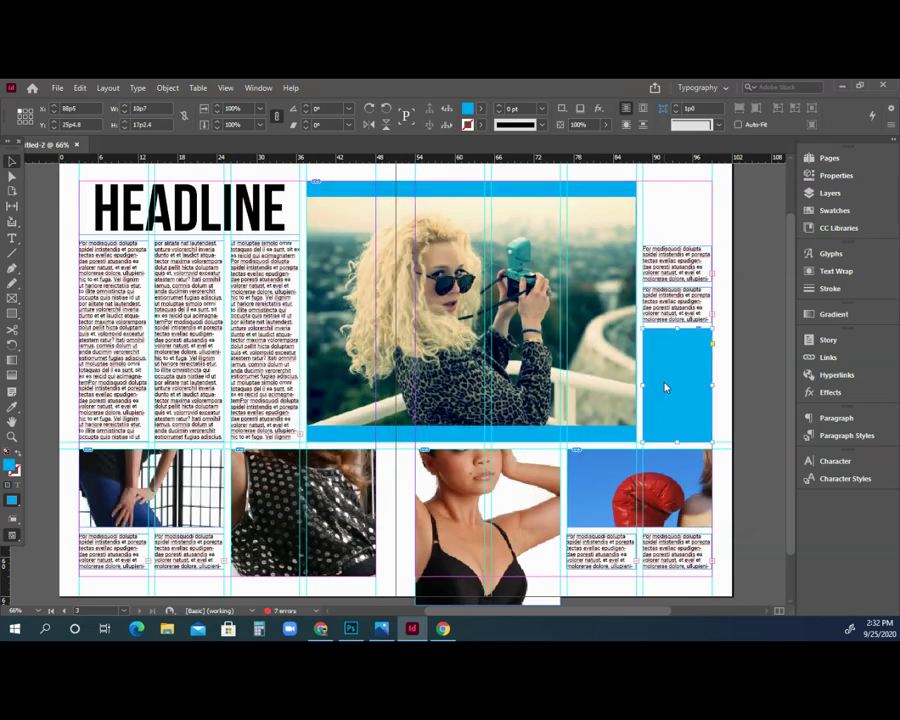
pyautogui.hotkey('ctrl', 'd')
pyautogui.click(616, 290)
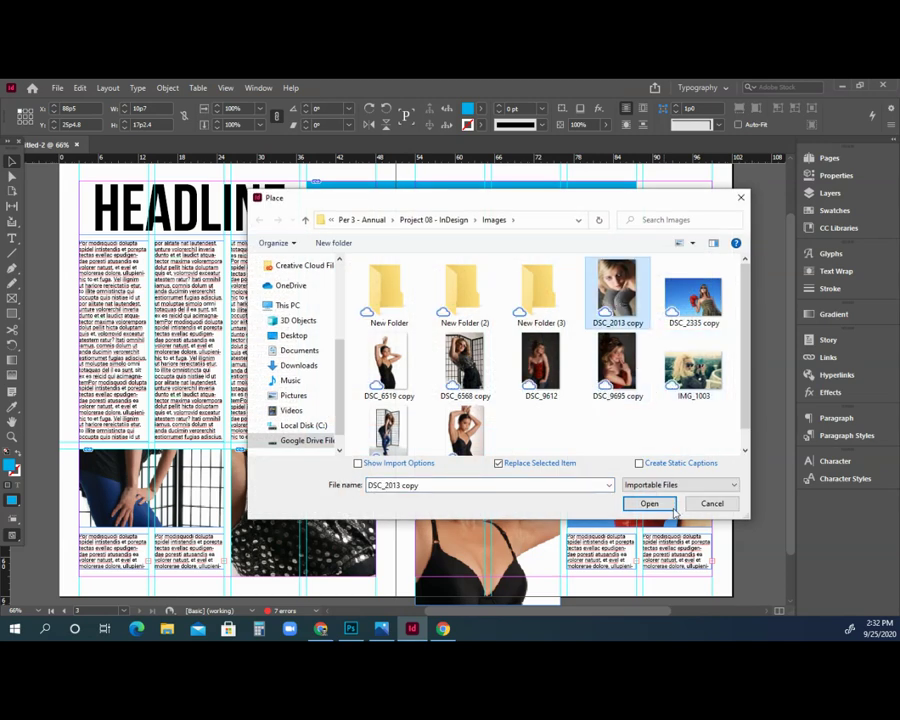
pyautogui.click(650, 503)
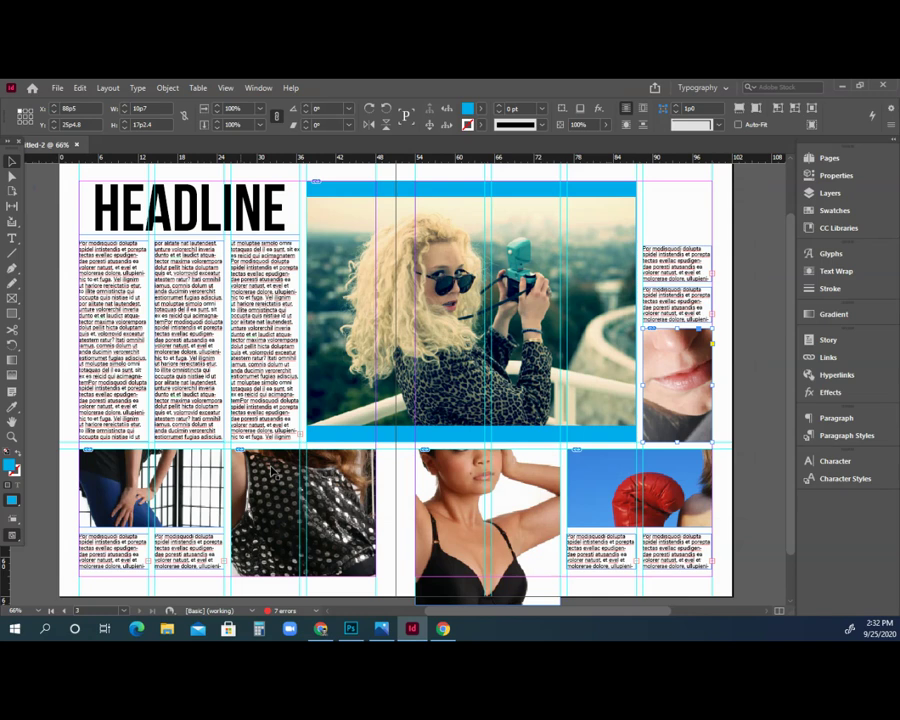
# - Scale the photo in the right page's inner lower frame to about 50.5% and reposition it to show the model's raised hand and face
pyautogui.moveTo(283, 477); pyautogui.dragTo(242, 518)
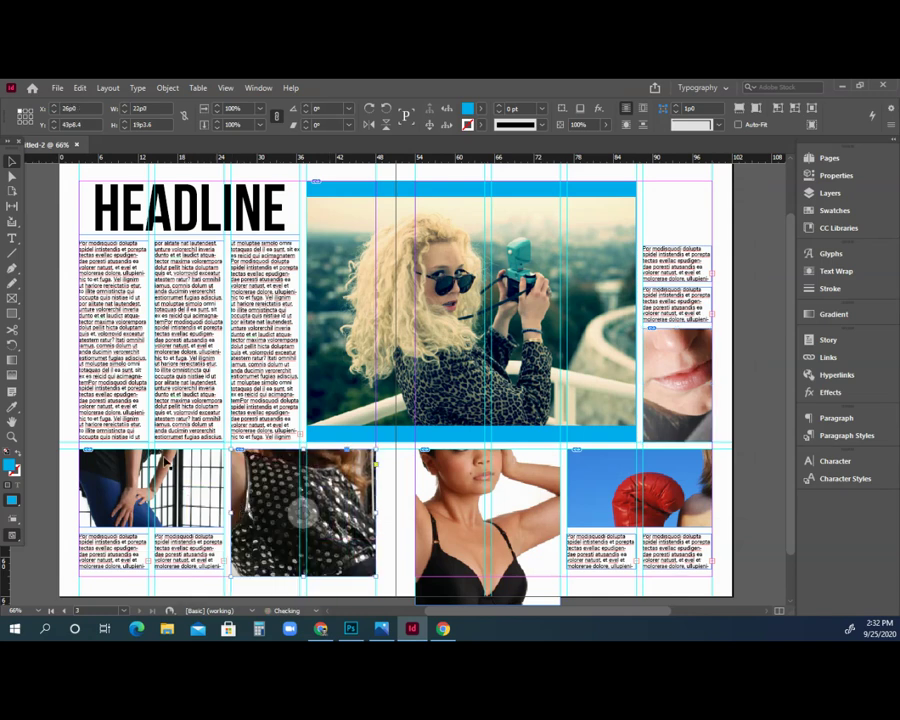
pyautogui.moveTo(462, 483)
pyautogui.mouseDown()
pyautogui.moveTo(466, 532)
pyautogui.moveTo(536, 526)
pyautogui.moveTo(514, 497)
pyautogui.moveTo(494, 508)
pyautogui.moveTo(444, 504)
pyautogui.moveTo(528, 490)
pyautogui.moveTo(476, 515)
pyautogui.moveTo(458, 484)
pyautogui.mouseUp()
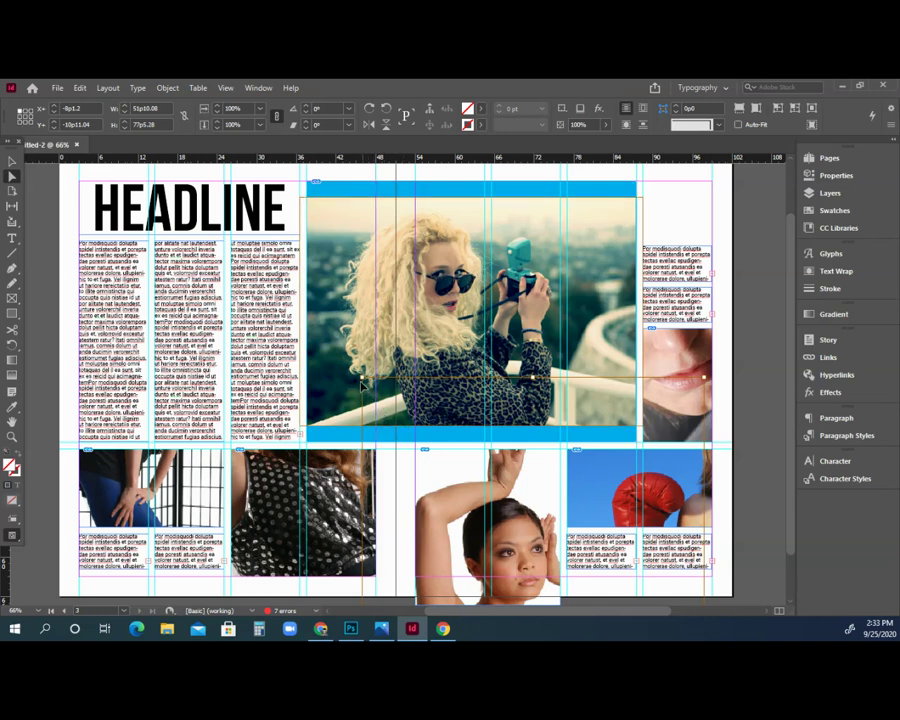
pyautogui.moveTo(388, 410); pyautogui.dragTo(421, 581)
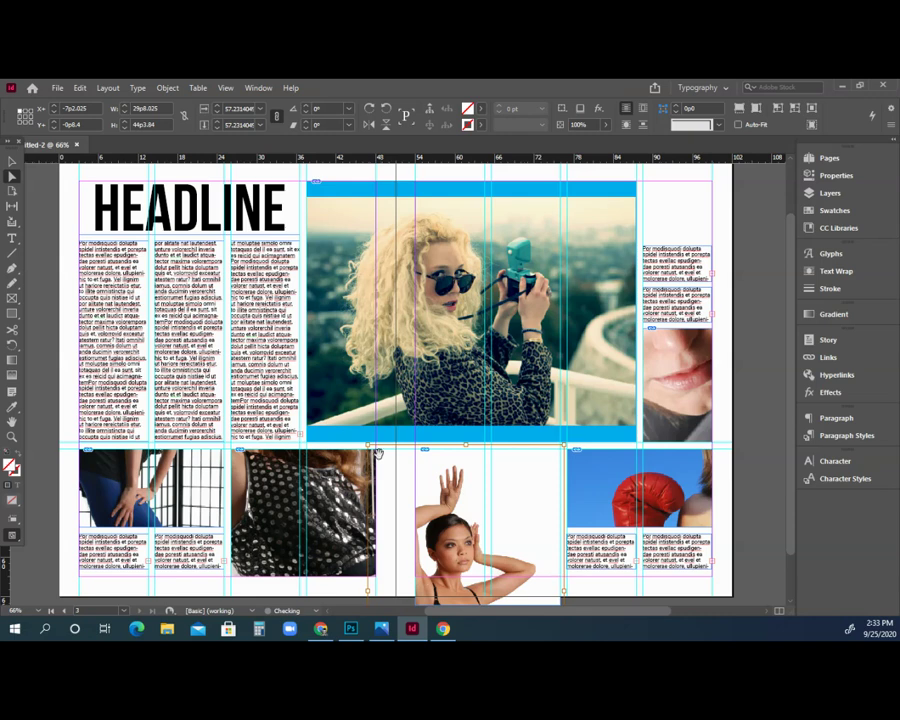
pyautogui.moveTo(367, 445); pyautogui.dragTo(393, 487)
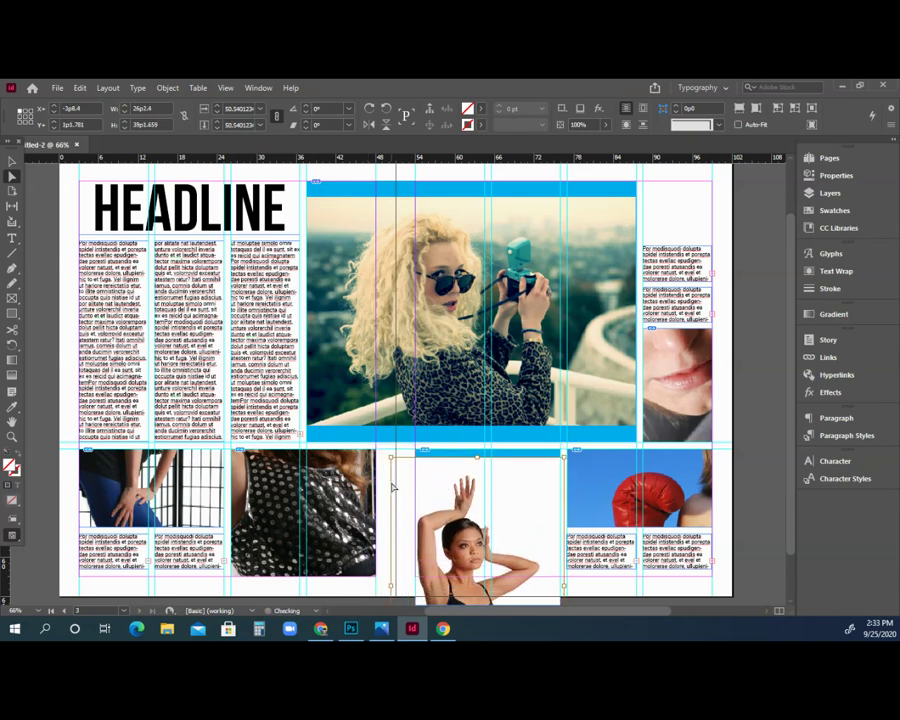
pyautogui.hotkey('shift', 'Up')
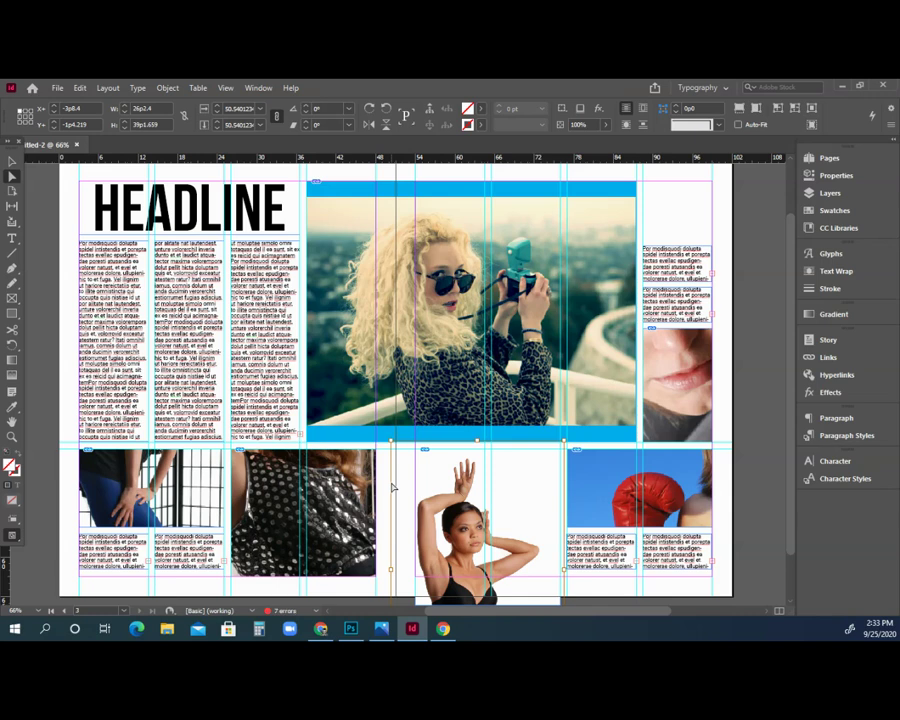
# - Enlarge the photo in the large frame to about 12.8% so it covers the cyan bands above and below it
pyautogui.click(432, 302)
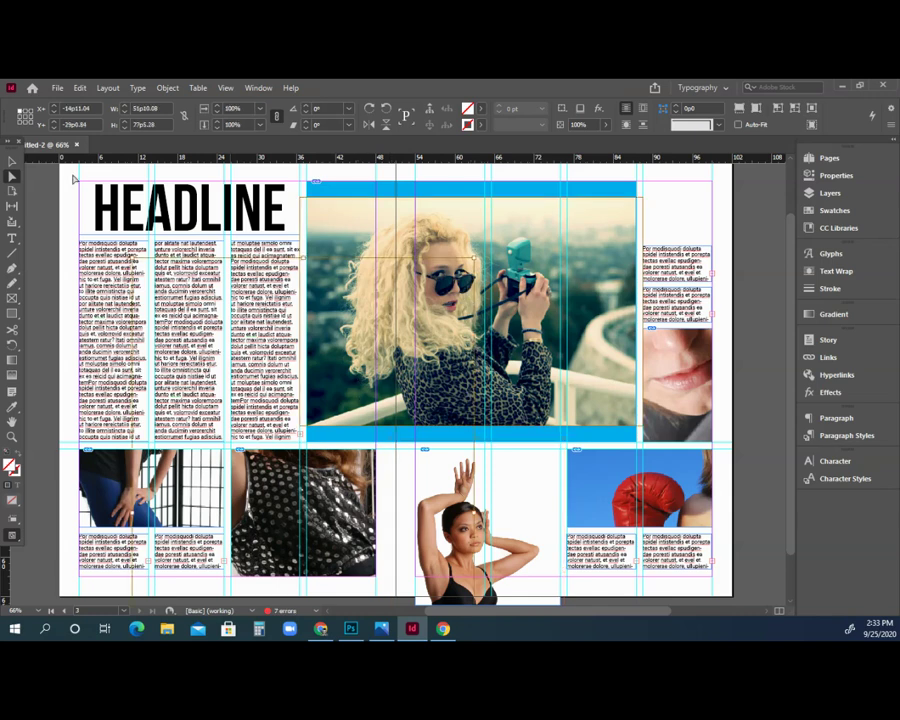
pyautogui.hotkey('ctrl', 'shift', 'a')
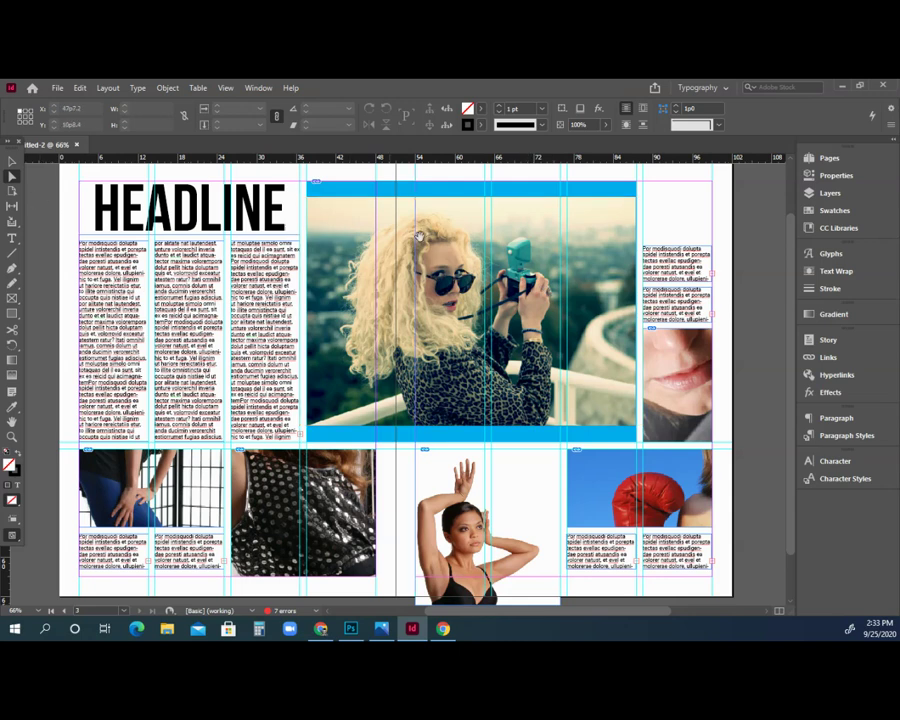
pyautogui.click(454, 241)
pyautogui.rightClick(455, 242)
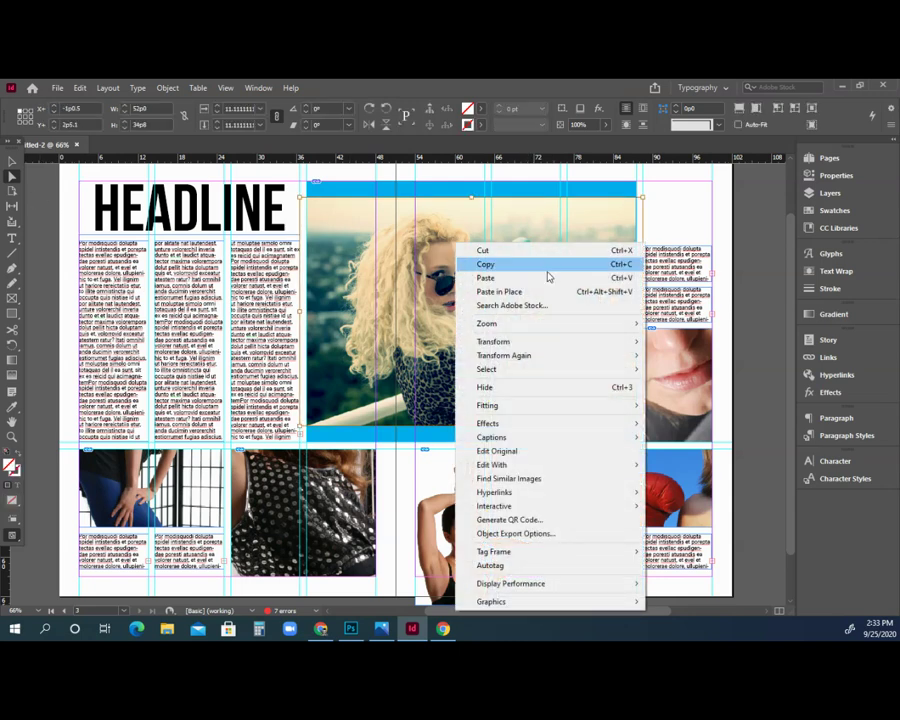
pyautogui.moveTo(541, 405)
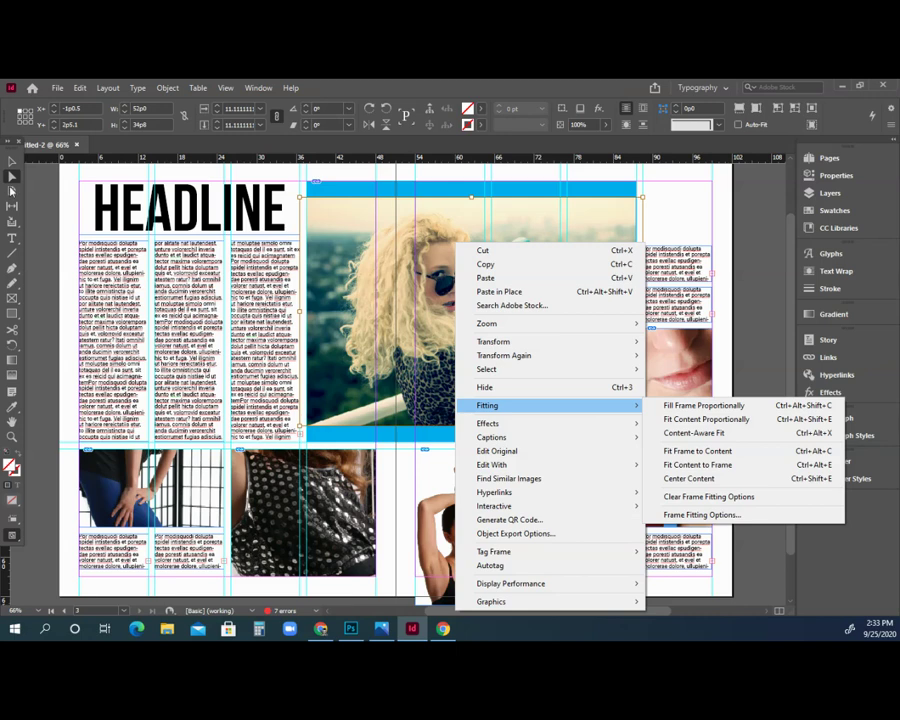
pyautogui.click(342, 250)
pyautogui.moveTo(298, 197); pyautogui.dragTo(271, 179)
pyautogui.moveTo(643, 428)
pyautogui.mouseDown()
pyautogui.moveTo(669, 432)
pyautogui.moveTo(637, 441)
pyautogui.mouseUp()
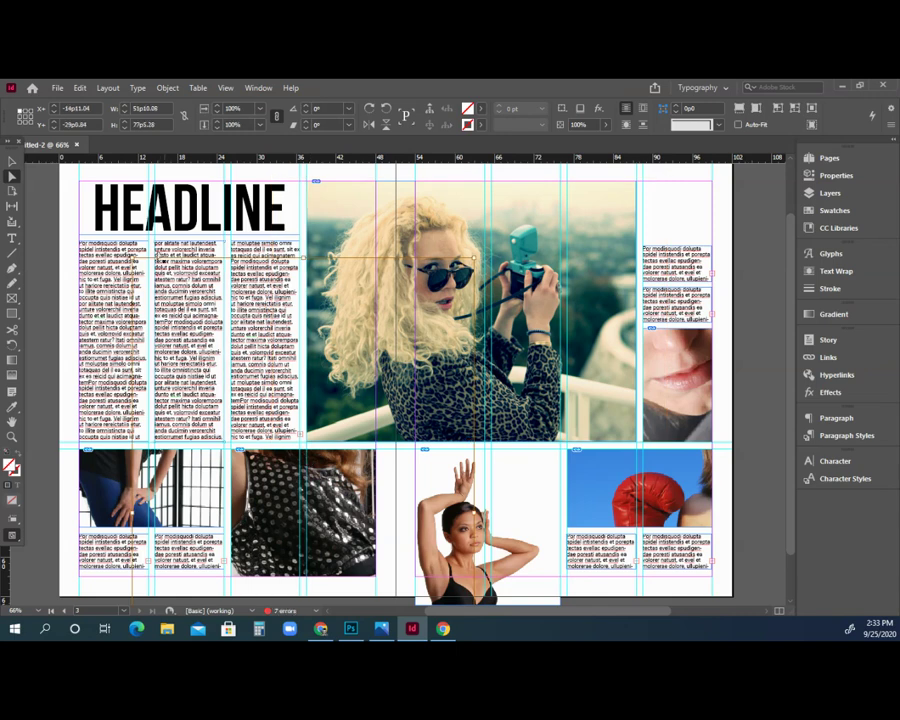
# - Scale down and reposition the photos in the left page's two lower frames to show the models' faces, the outer one at about 63.5%
pyautogui.moveTo(272, 438); pyautogui.dragTo(383, 427)
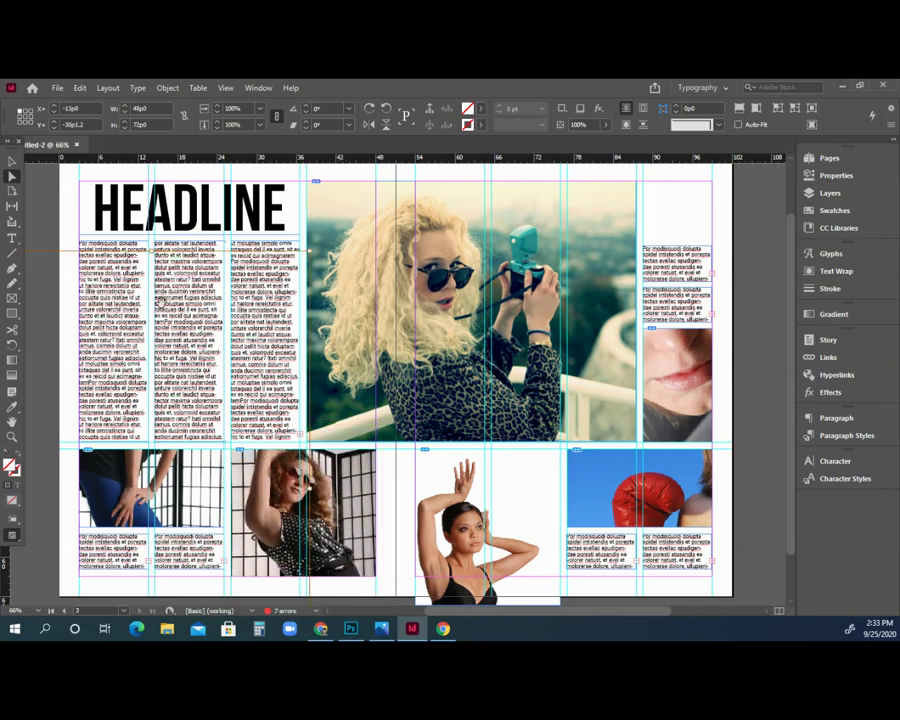
pyautogui.moveTo(307, 255); pyautogui.dragTo(197, 451)
pyautogui.hotkey('ctrl', 'alt', 'shift', 'c')
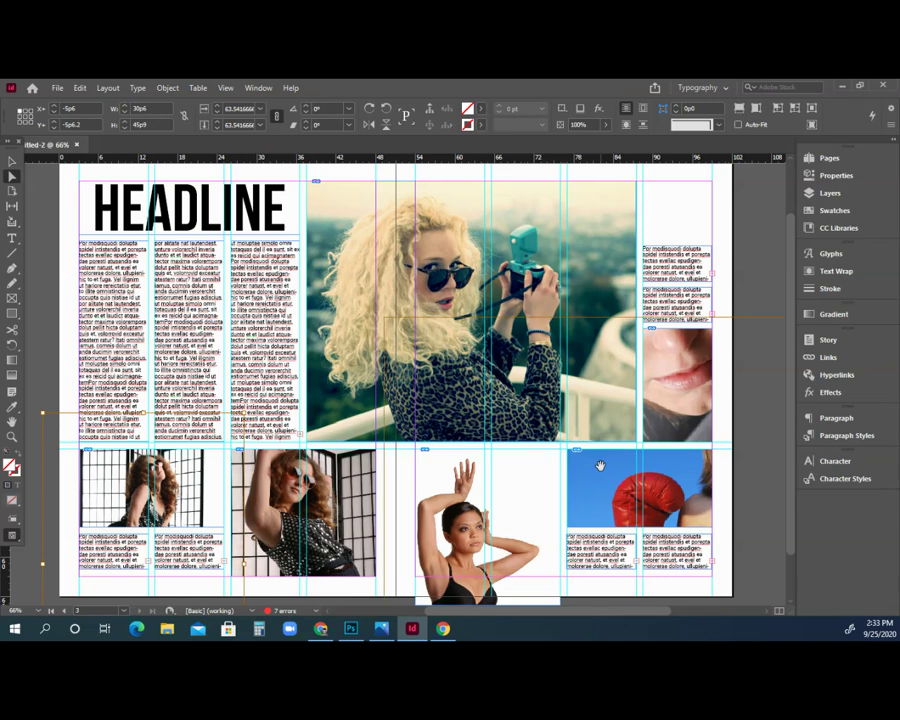
# - Scale down and reposition the boxing-glove photo in the right page's outer lower frame so the model's face and glove fit inside
pyautogui.click(578, 488)
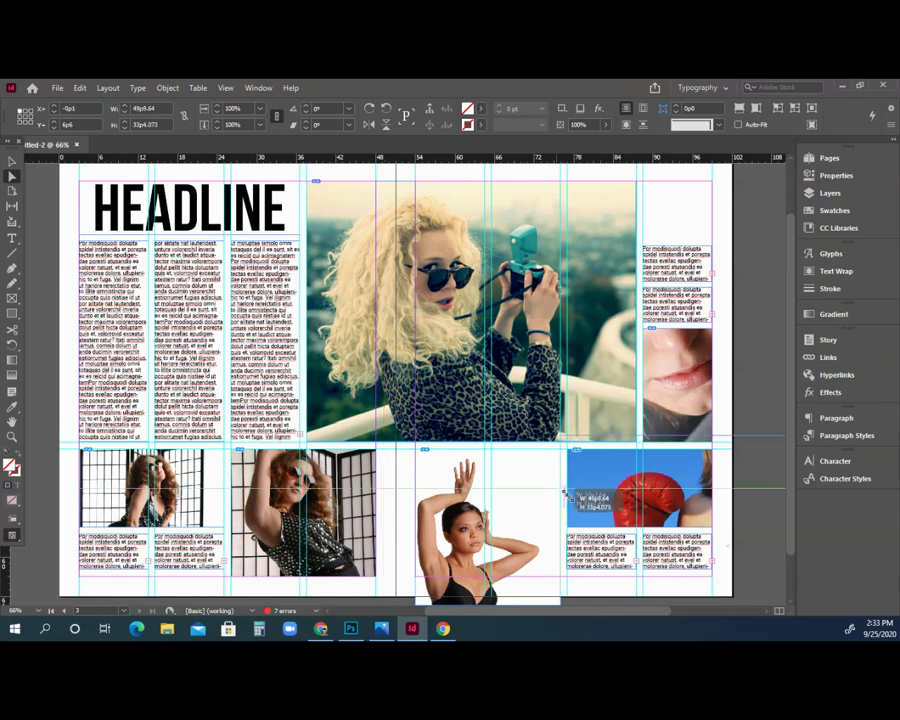
pyautogui.moveTo(589, 530); pyautogui.dragTo(560, 441)
# - Scale the portrait in the narrow frame below the outer captions to about 23.6% and center the face within the frame
pyautogui.moveTo(658, 478); pyautogui.dragTo(632, 387)
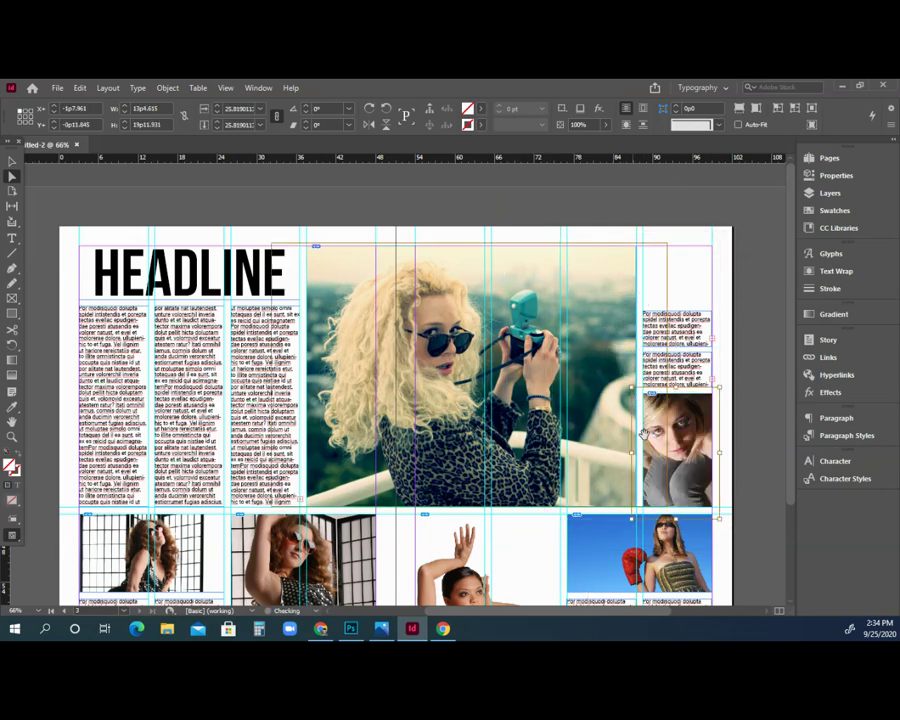
pyautogui.moveTo(632, 455); pyautogui.dragTo(676, 456)
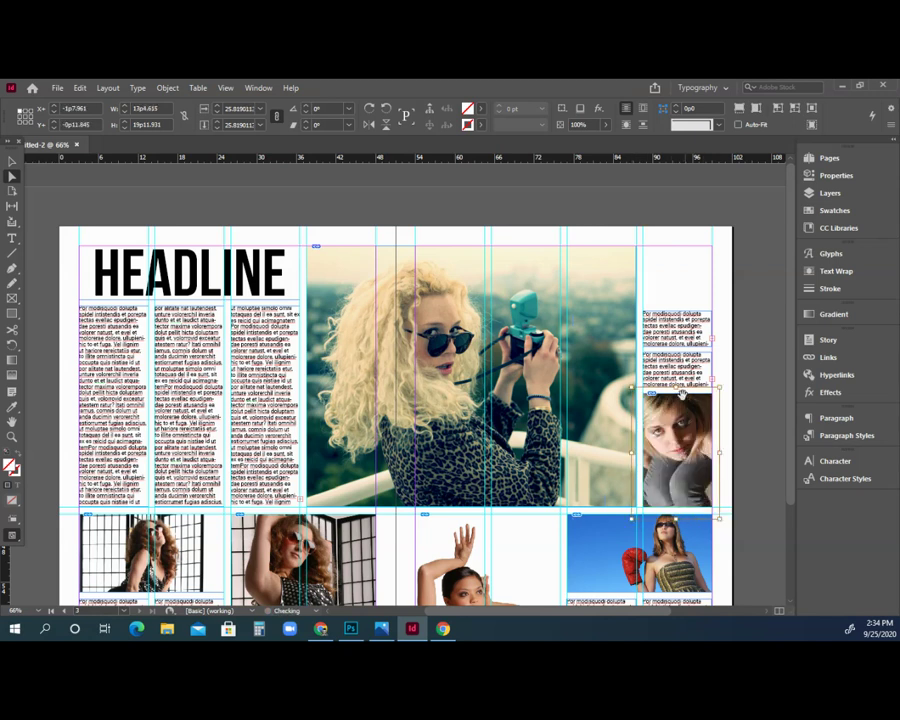
pyautogui.moveTo(682, 458); pyautogui.dragTo(688, 485)
pyautogui.hotkey('ctrl', 'alt', 'shift', 'c')
pyautogui.moveTo(632, 388); pyautogui.dragTo(636, 393)
pyautogui.moveTo(718, 518)
pyautogui.mouseDown()
pyautogui.moveTo(727, 510)
pyautogui.moveTo(716, 510)
pyautogui.mouseUp()
pyautogui.scroll(-3, 344, 365)
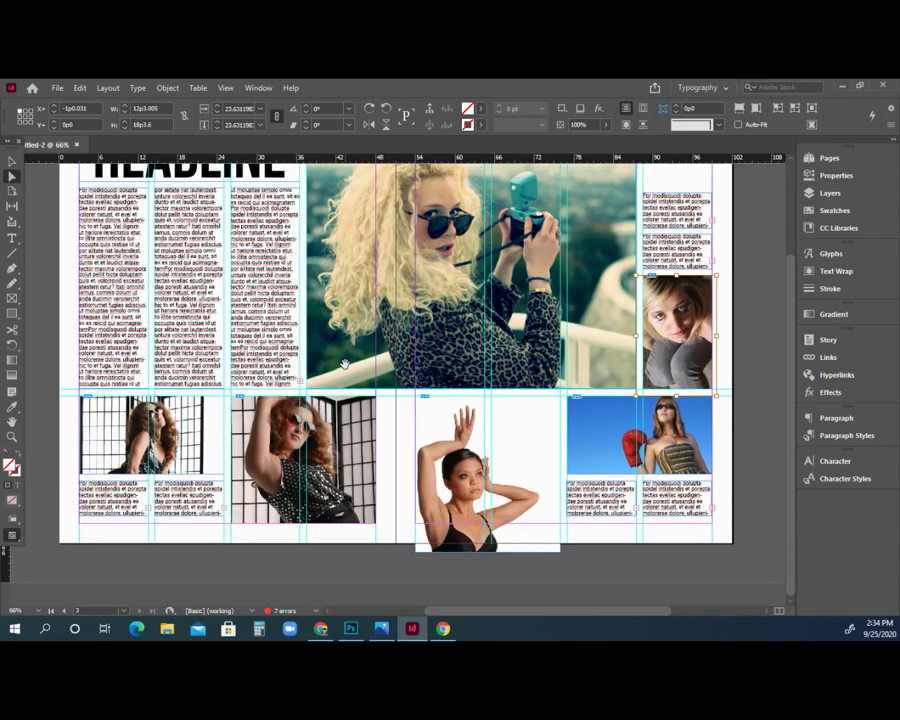
# - Flip the photo inside the large frame horizontally
pyautogui.scroll(1, 344, 364)
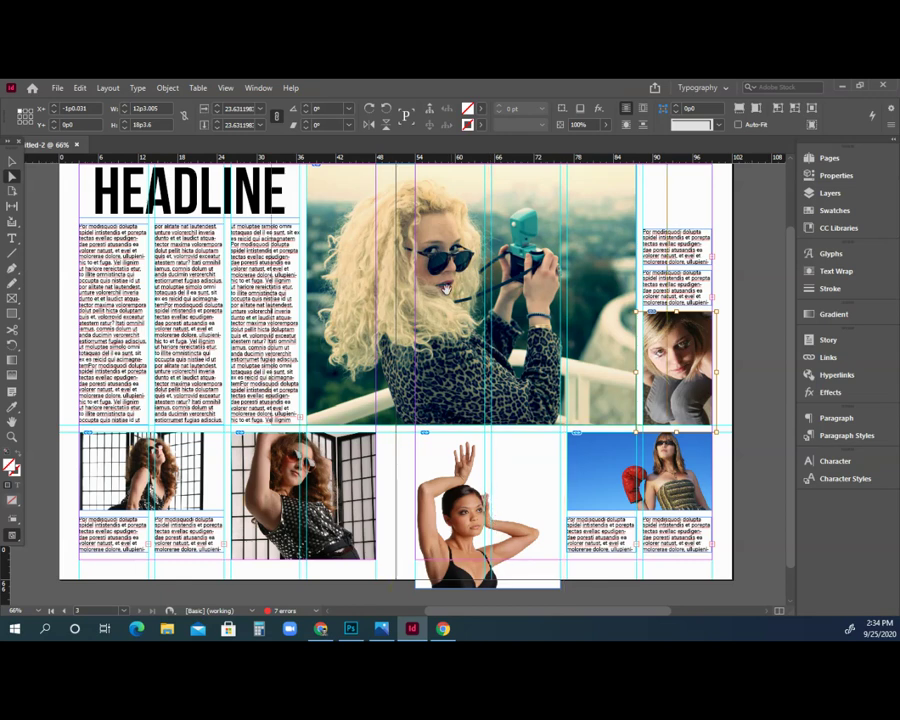
pyautogui.scroll(2, 445, 289)
pyautogui.hotkey('ctrl', 'shift', 'a')
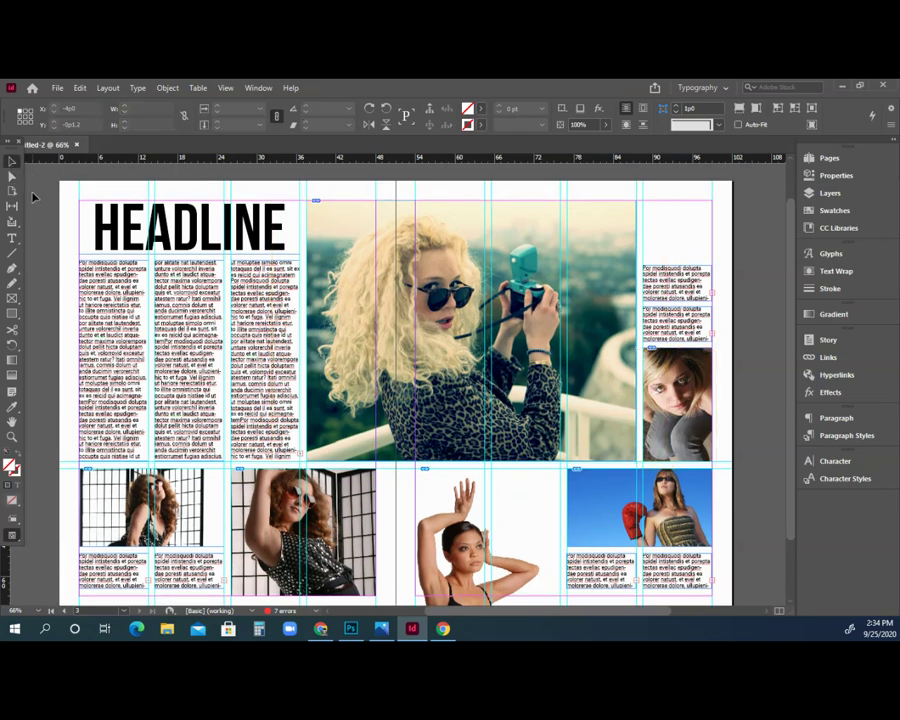
pyautogui.click(448, 268)
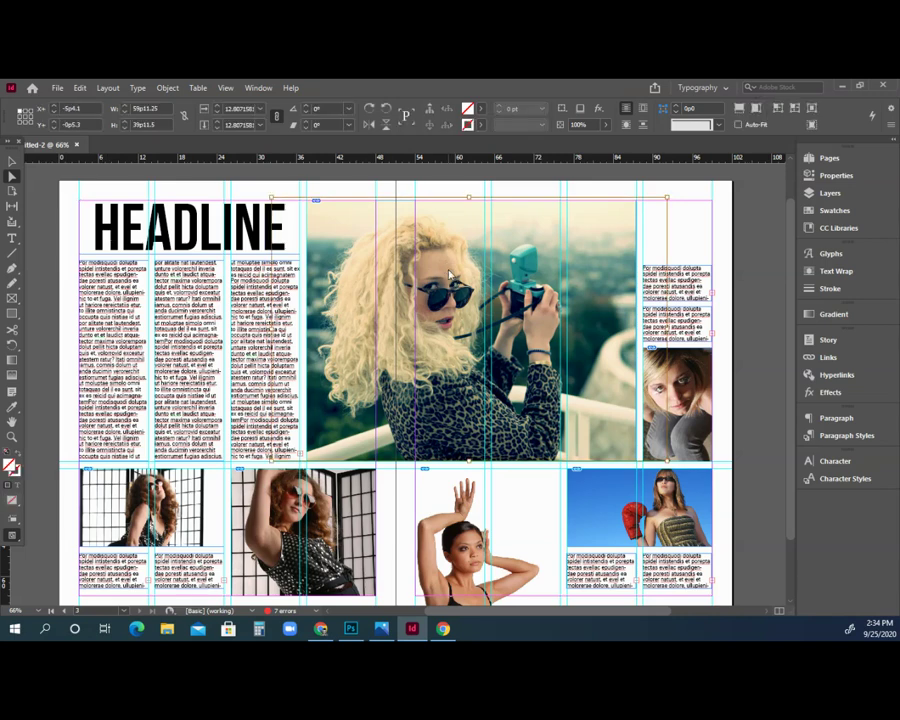
pyautogui.rightClick(449, 273)
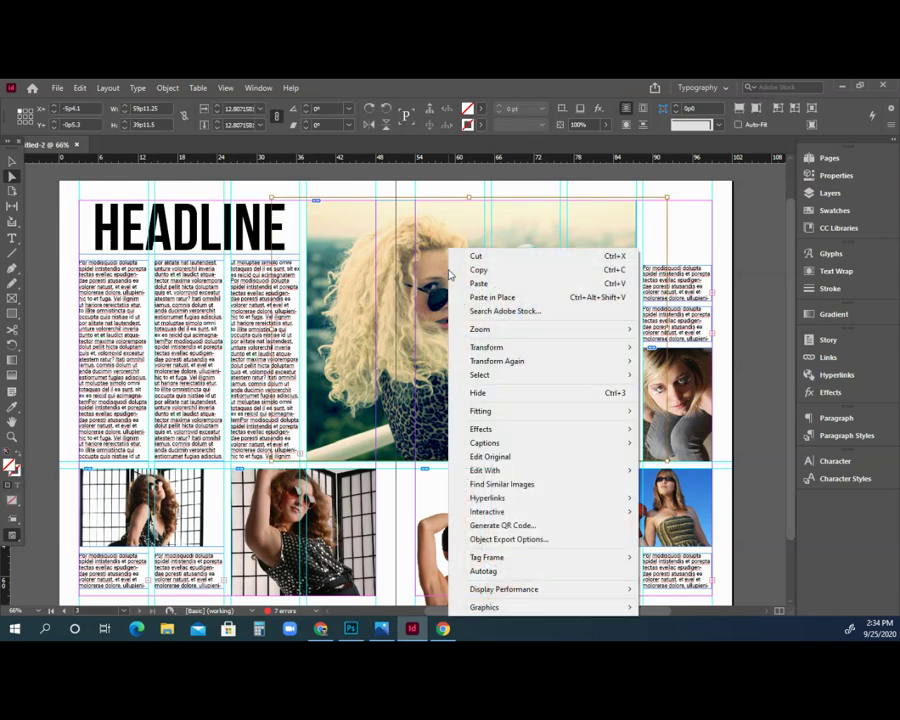
pyautogui.moveTo(571, 358)
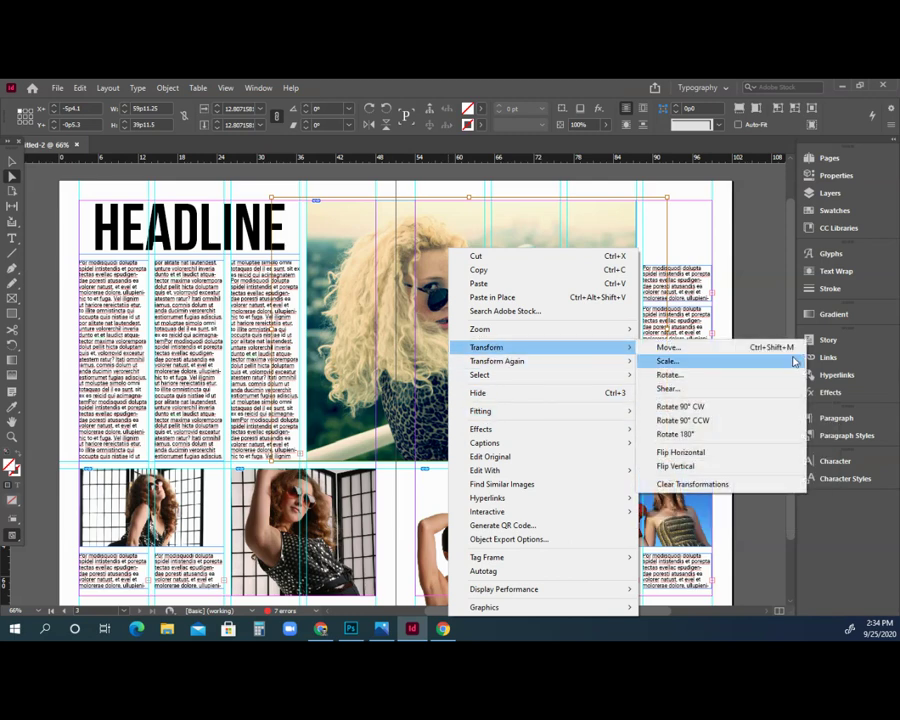
pyautogui.click(745, 458)
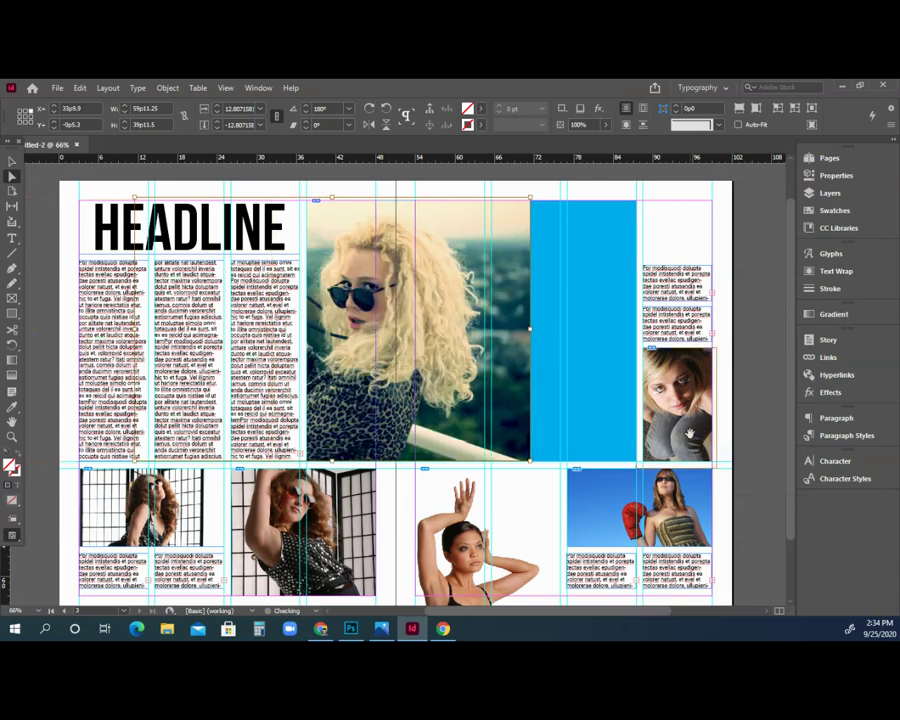
# - Shift the flipped large photo rightward within its frame until it fills the frame and covers the cyan area
pyautogui.hotkey('shift', 'Right')
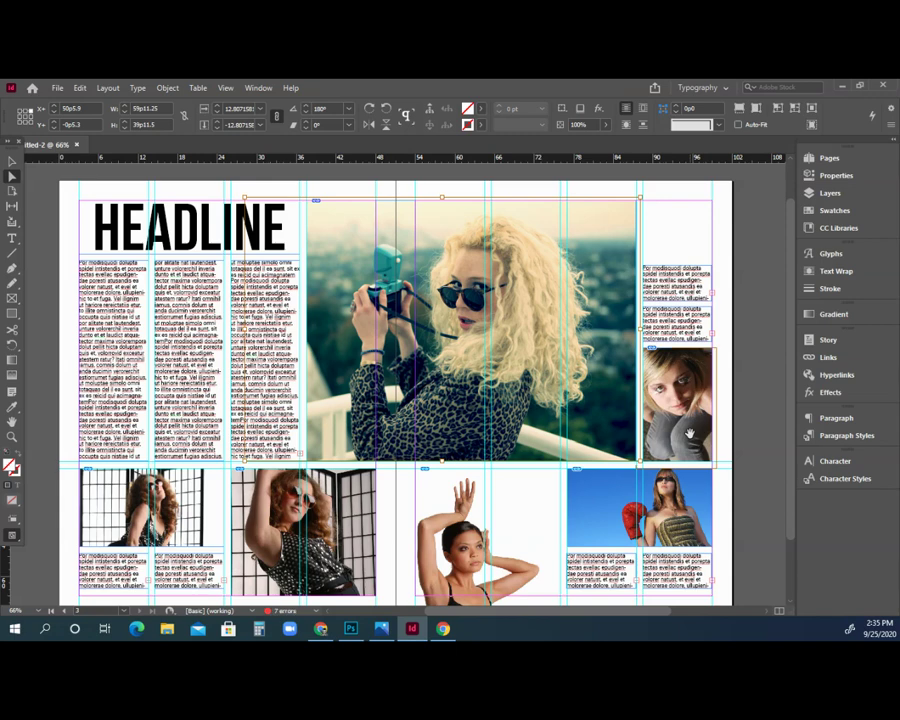
pyautogui.hotkey('shift', 'Right')
pyautogui.hotkey('shift', 'Right')
pyautogui.hotkey('shift', 'Right')
pyautogui.hotkey('shift', 'Right')
pyautogui.hotkey('shift', 'Right')
pyautogui.hotkey('shift', 'Right')
pyautogui.hotkey('shift', 'Right')
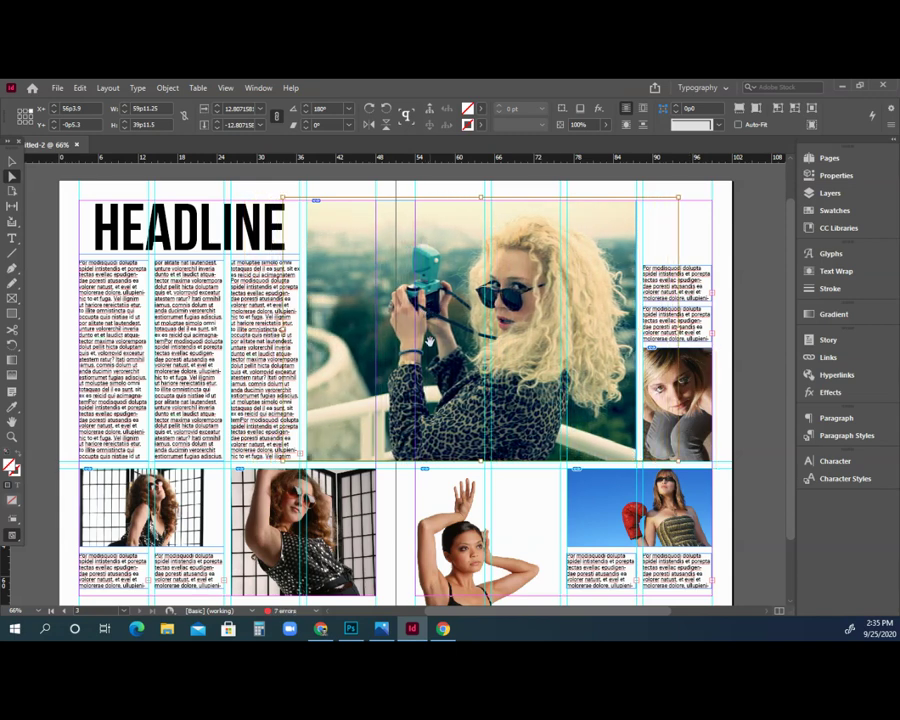
pyautogui.hotkey('shift', 'Right')
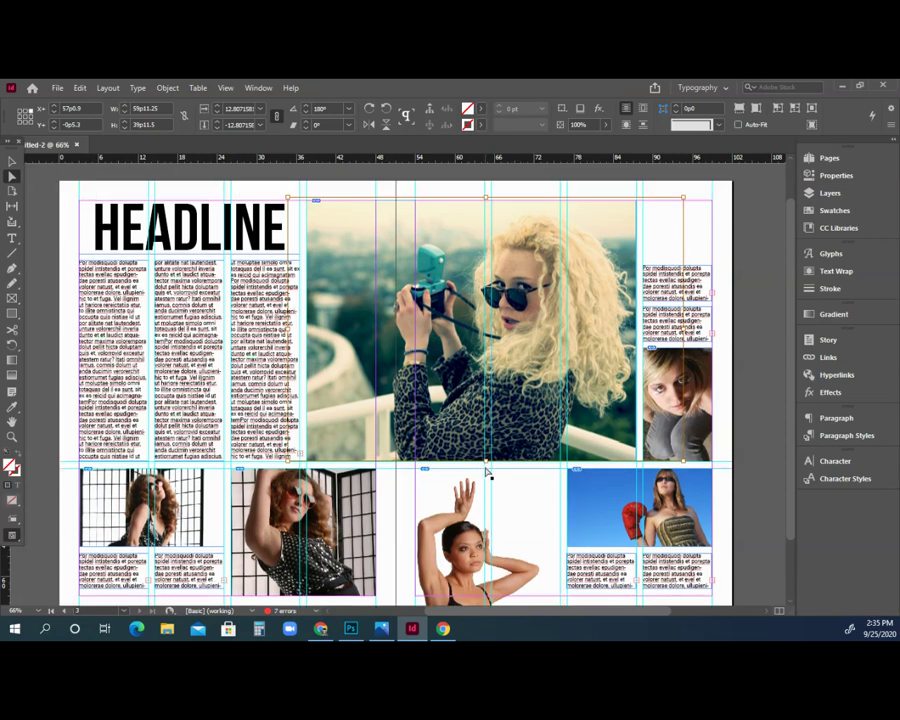
# - Flip the photo in the right page's inner lower frame horizontally and move it back inside its frame
pyautogui.rightClick(452, 497)
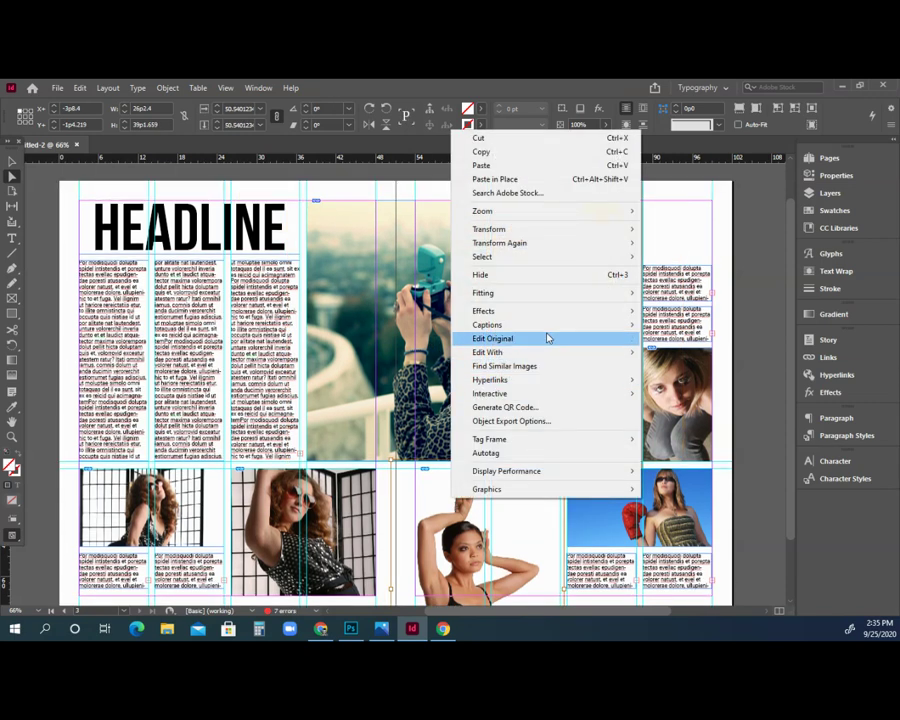
pyautogui.moveTo(558, 233)
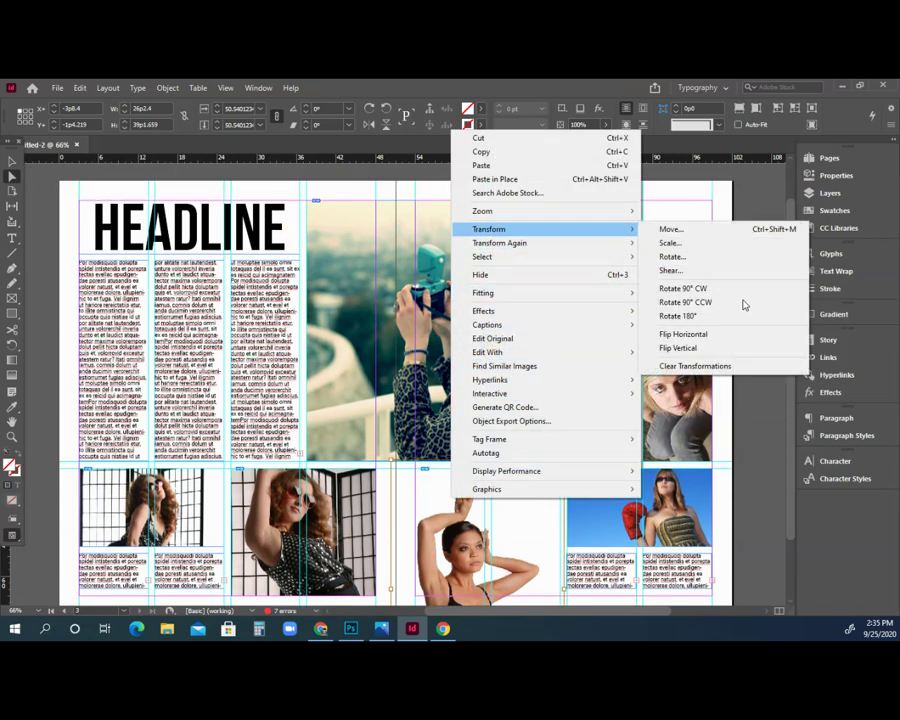
pyautogui.click(722, 335)
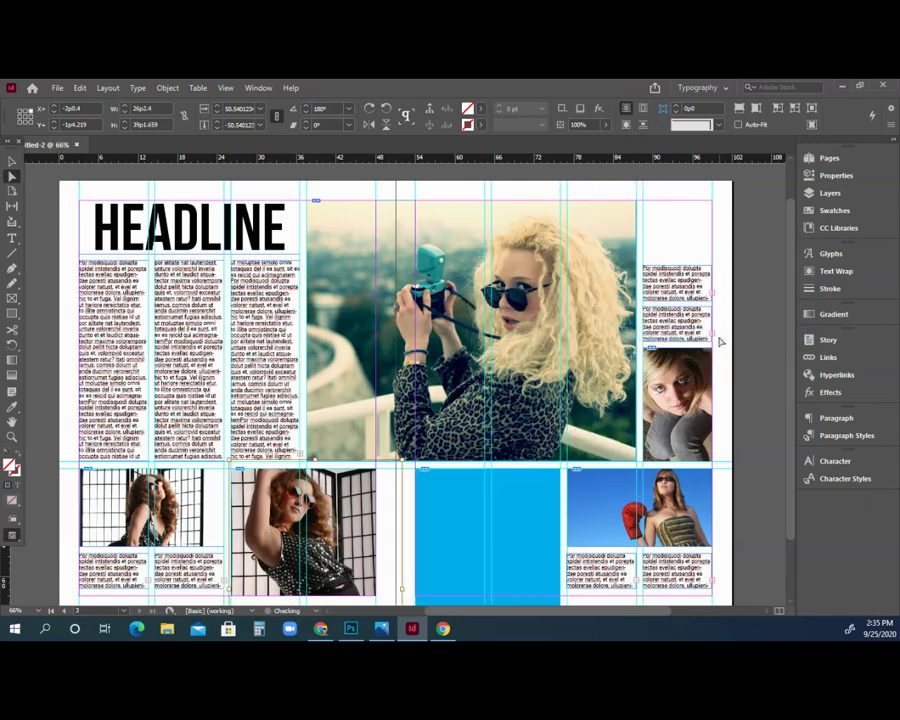
pyautogui.hotkey('ctrl', 'alt', 'v')
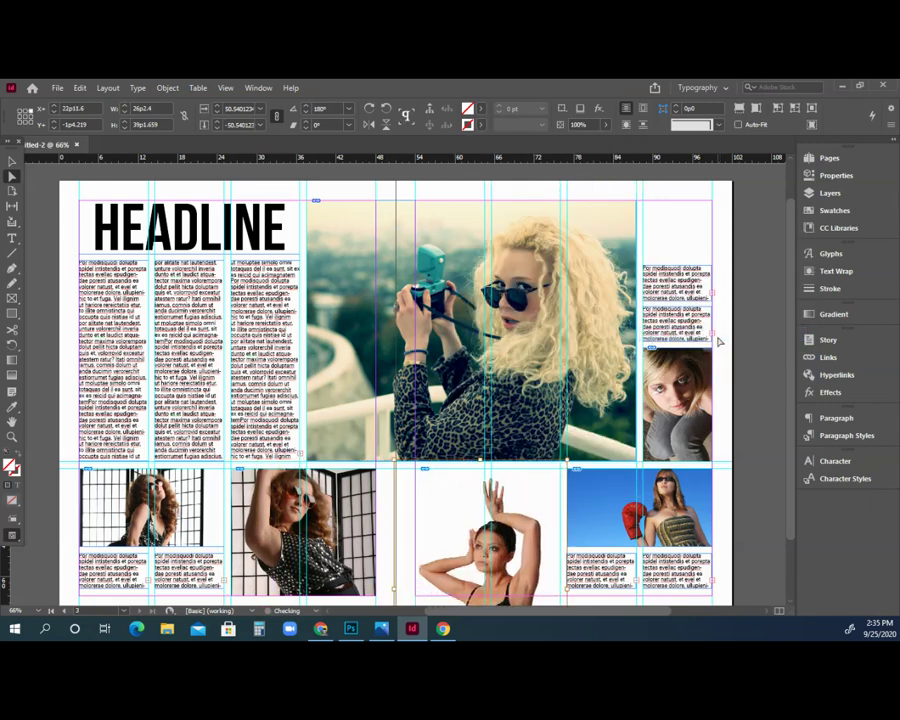
pyautogui.click(752, 397)
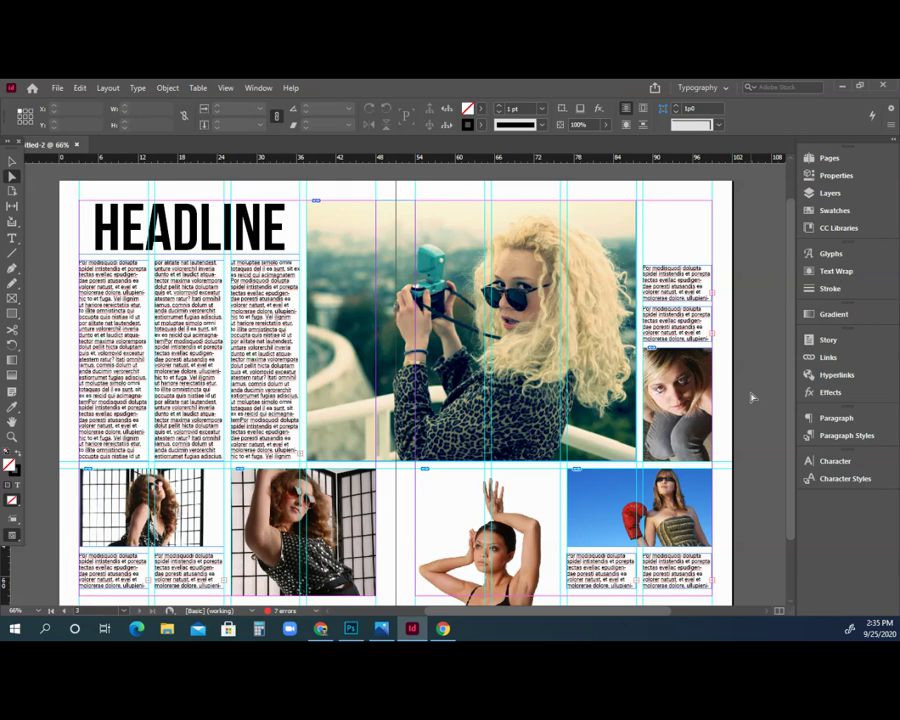
# - Draw a closed irregular polygon about 28p4 wide and 27p1 high with the Pen tool on the pasteboard beside the left page
pyautogui.press('h')
pyautogui.moveTo(118, 404); pyautogui.dragTo(341, 404)
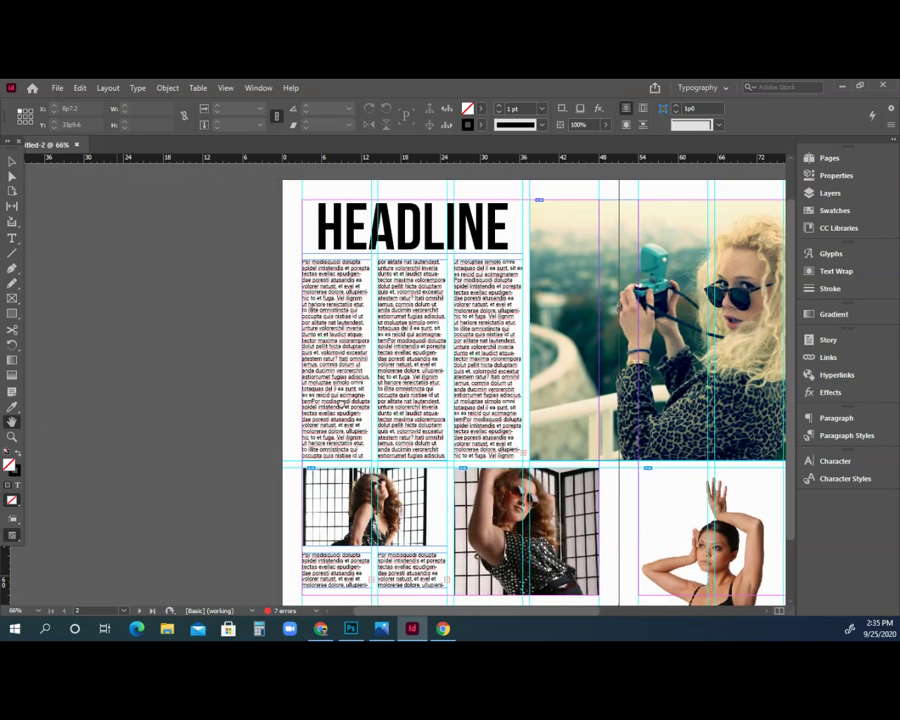
pyautogui.click(12, 270)
pyautogui.click(119, 250)
pyautogui.click(77, 330)
pyautogui.click(35, 348)
pyautogui.click(103, 408)
pyautogui.click(221, 376)
pyautogui.click(201, 231)
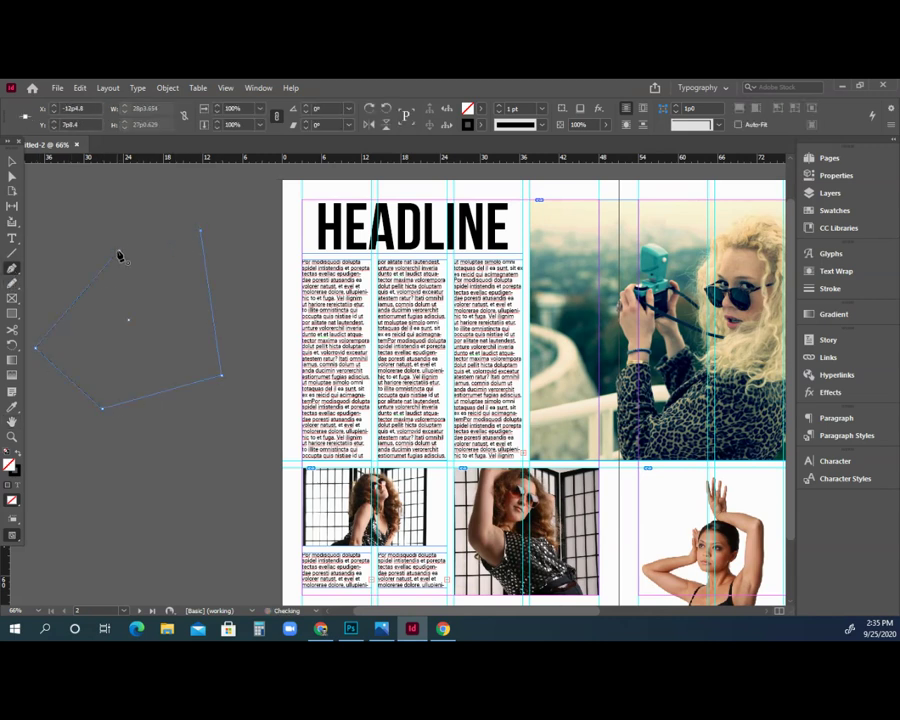
# - Place the image IMG_1003 inside the pasteboard polygon, and undo the placement
pyautogui.press('v')
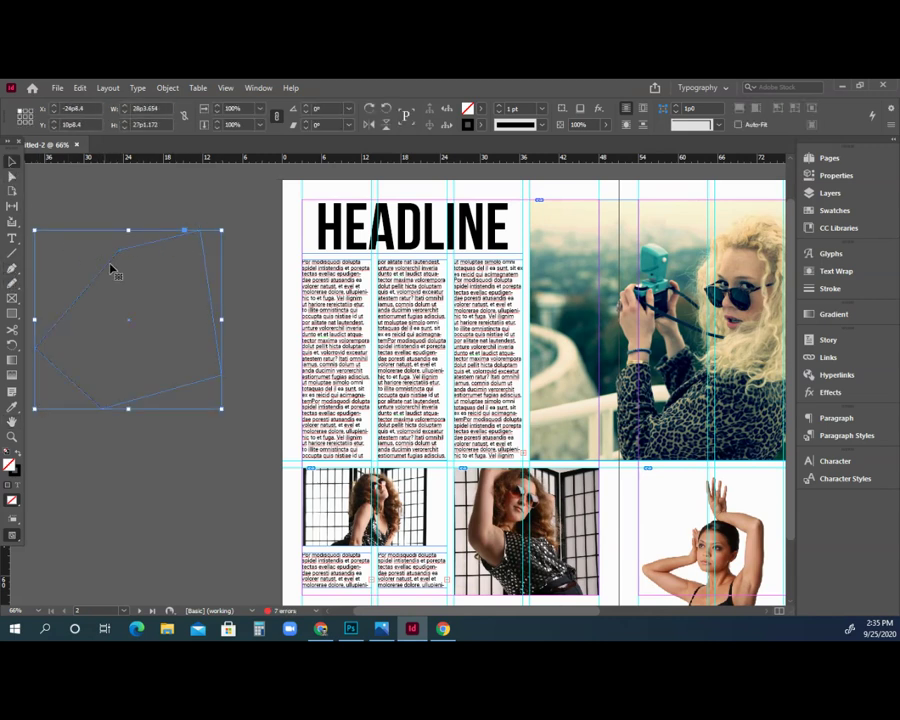
pyautogui.click(79, 87)
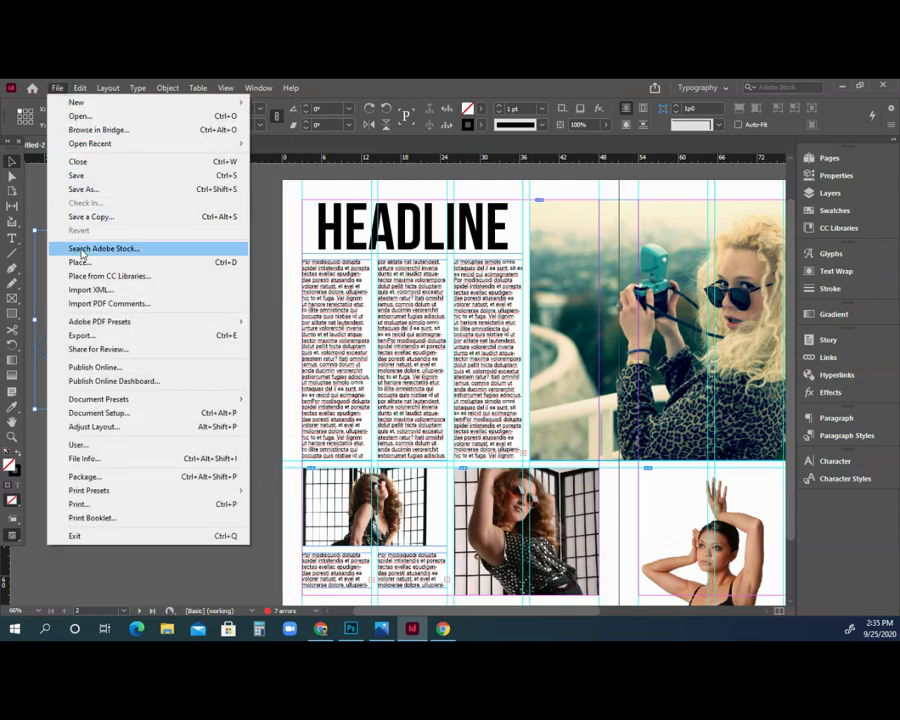
pyautogui.click(83, 261)
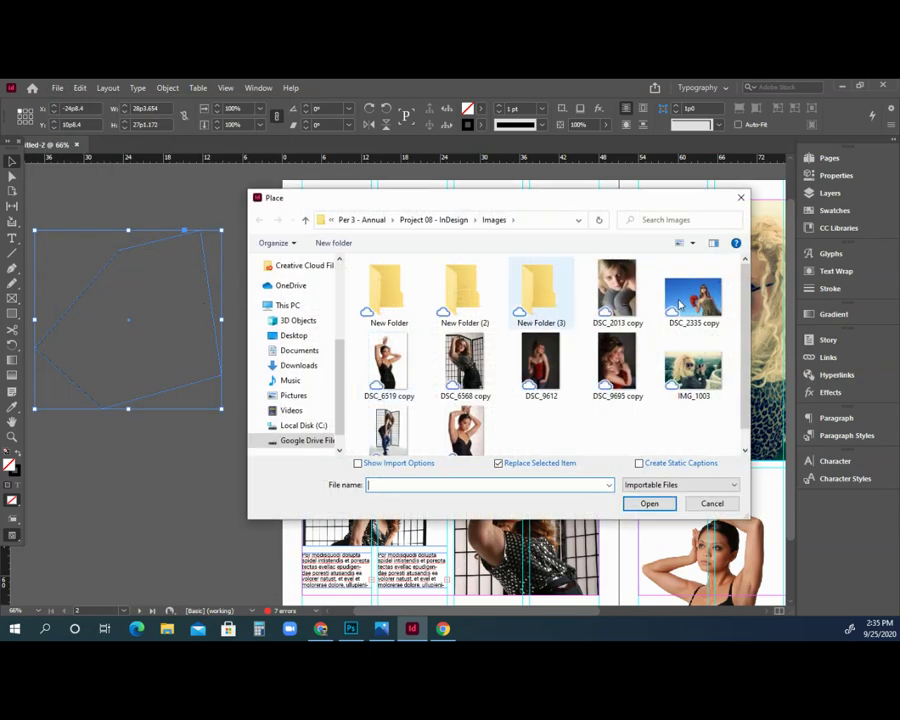
pyautogui.click(692, 368)
pyautogui.click(650, 503)
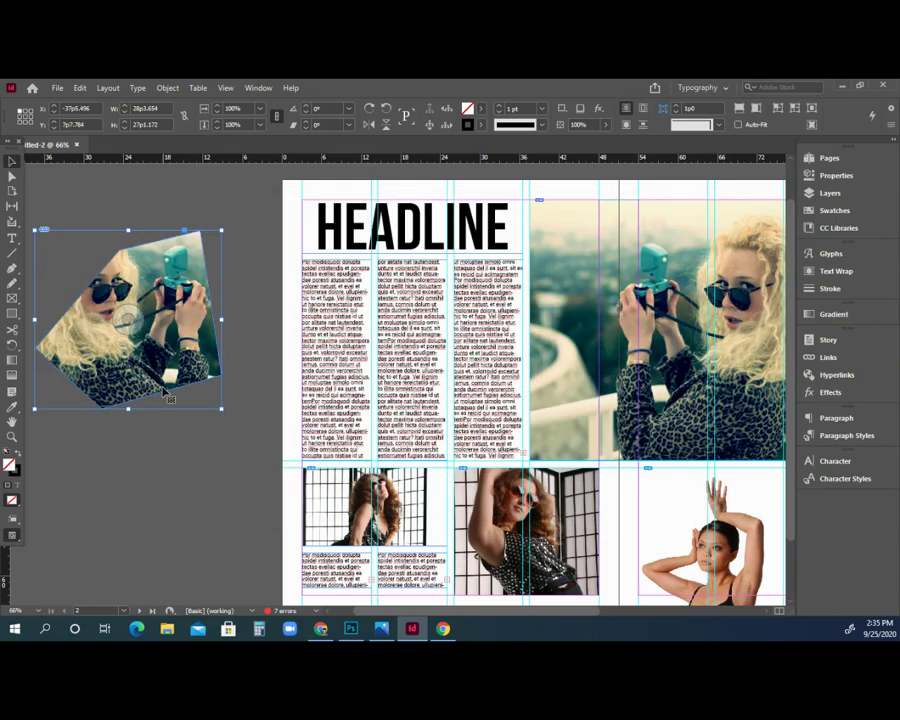
pyautogui.hotkey('ctrl', 'z')
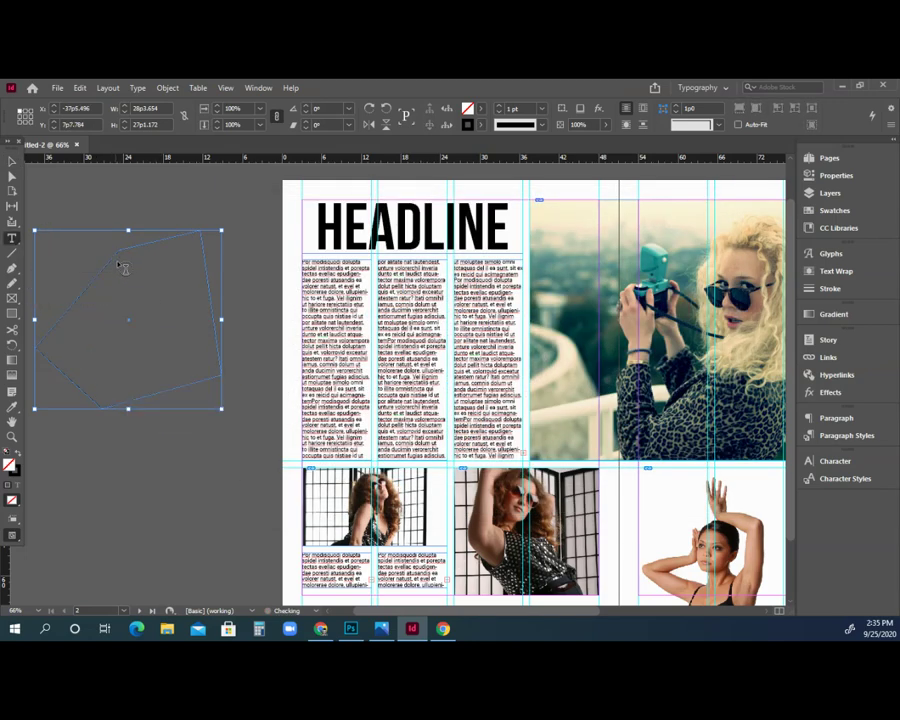
# - Enter some filler text inside the pasteboard polygon, and delete the polygon with its text
pyautogui.click(119, 261)
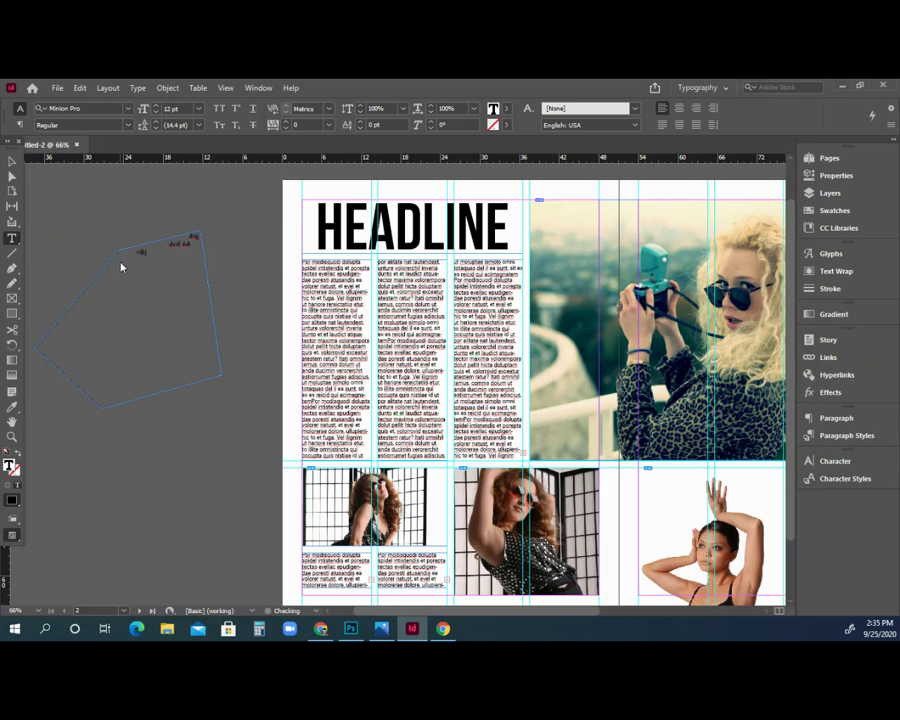
pyautogui.click(12, 421)
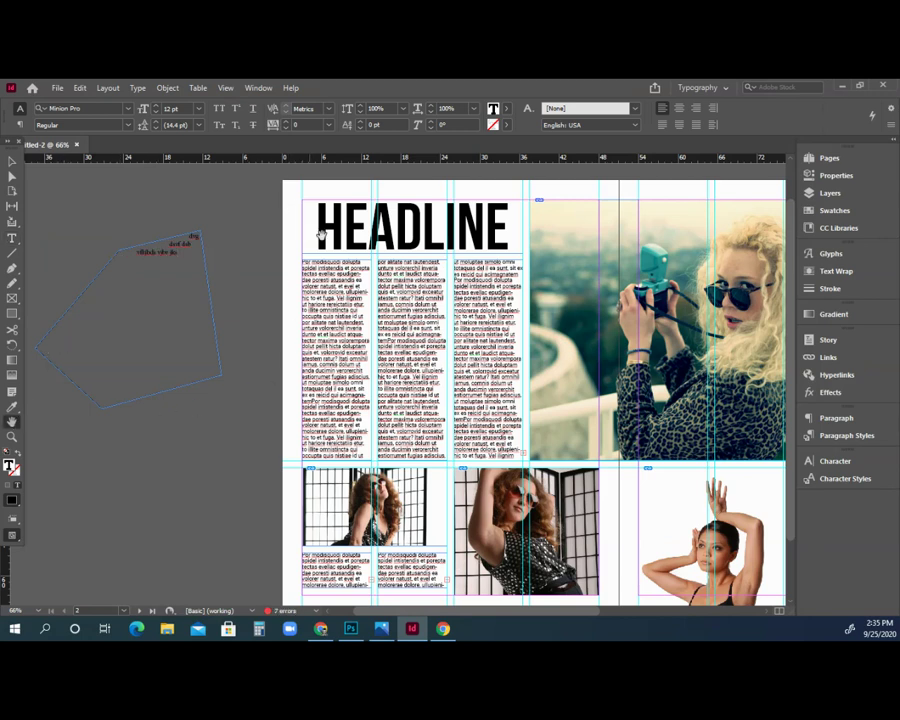
pyautogui.moveTo(539, 242); pyautogui.dragTo(506, 242)
pyautogui.press('v')
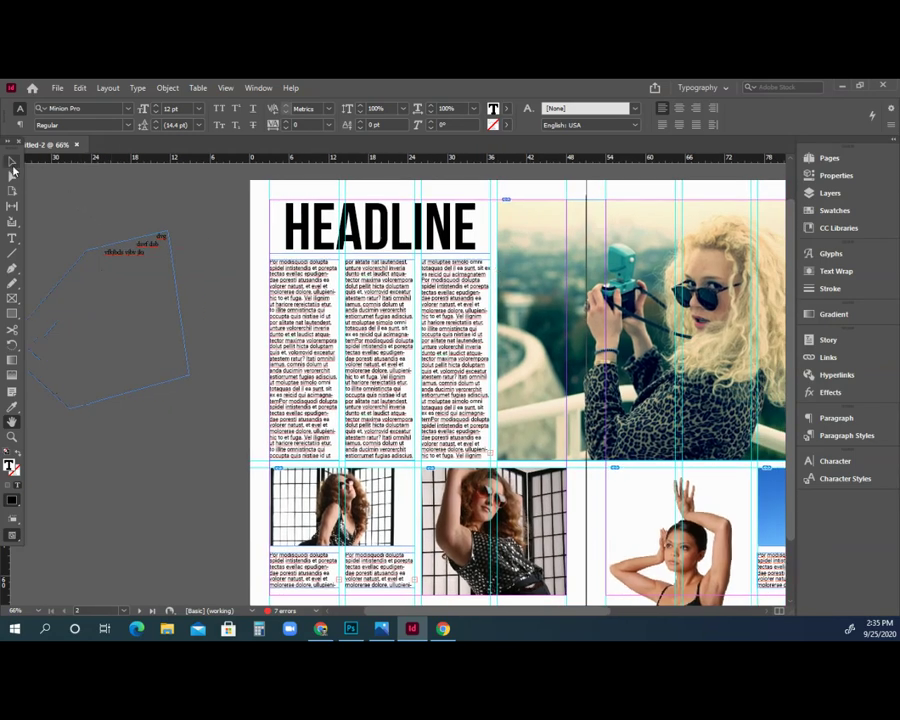
pyautogui.click(127, 258)
pyautogui.press('Delete')
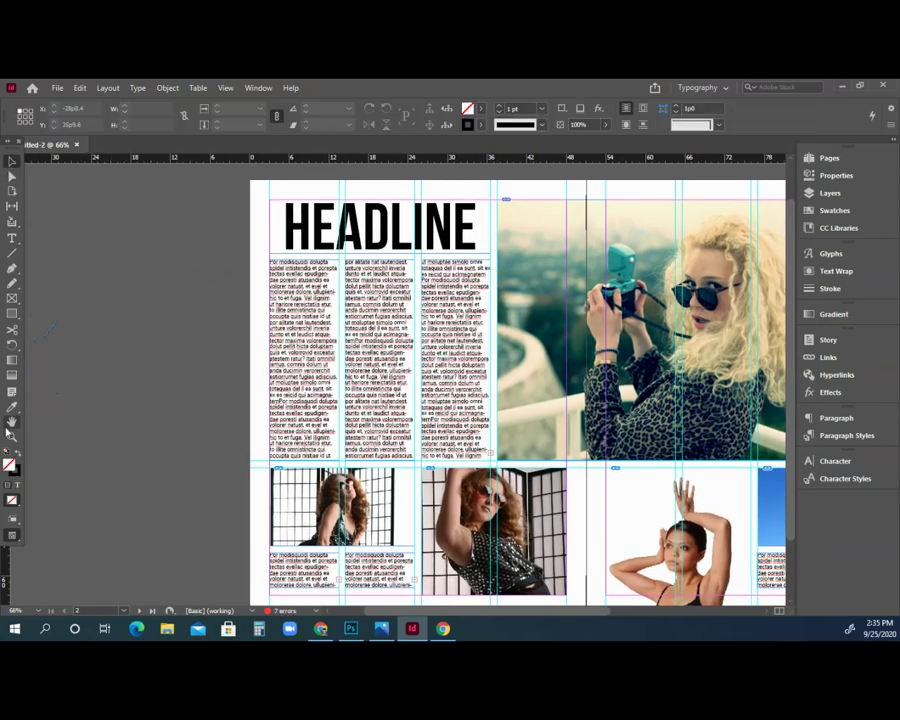
pyautogui.click(11, 421)
pyautogui.moveTo(356, 257); pyautogui.dragTo(168, 250)
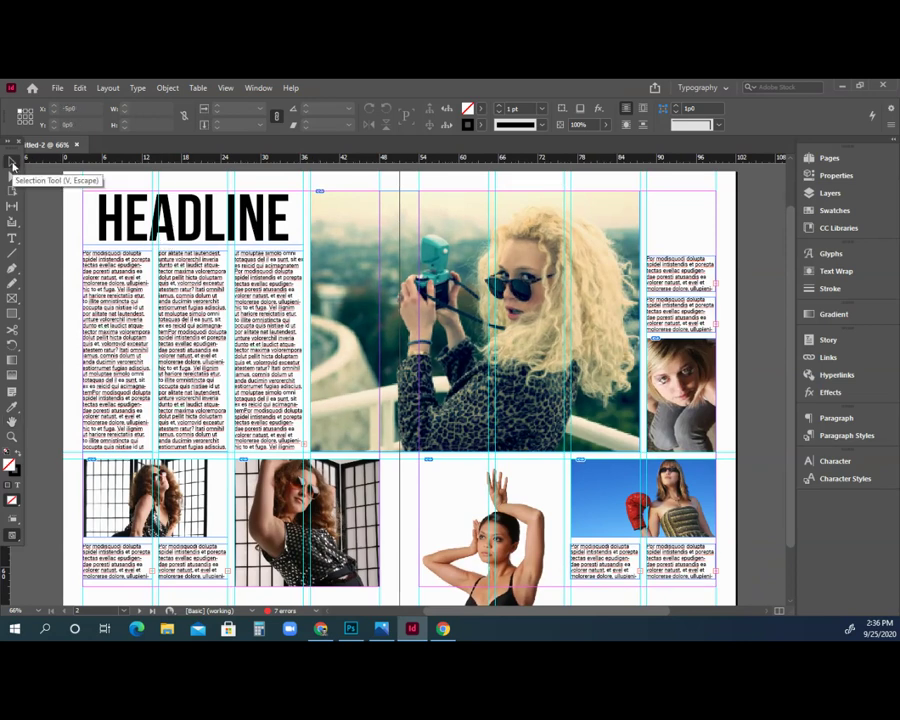
pyautogui.click(11, 164)
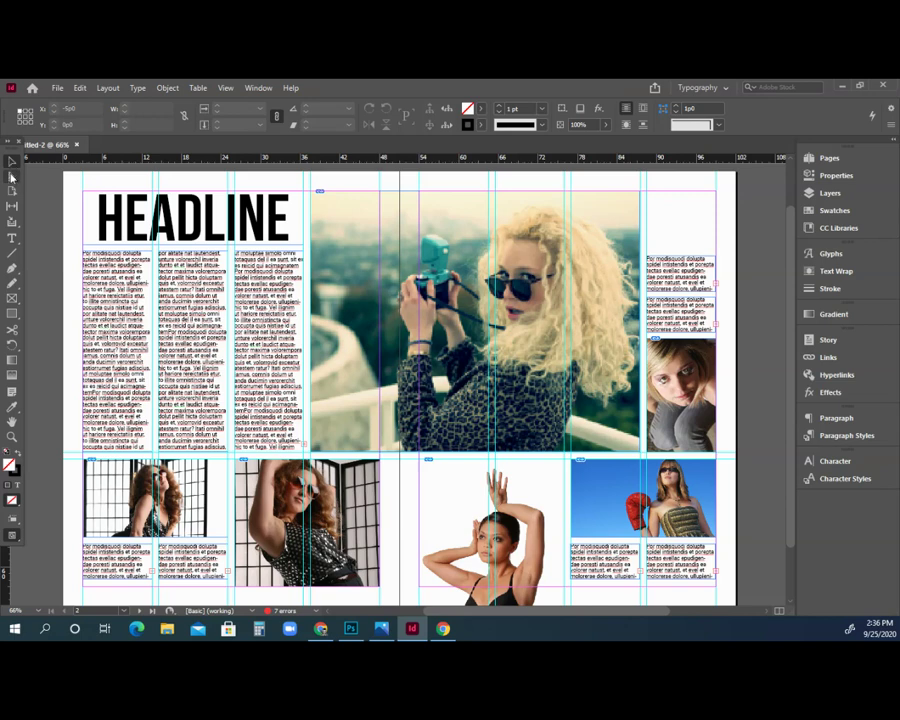
pyautogui.click(12, 238)
pyautogui.click(12, 314)
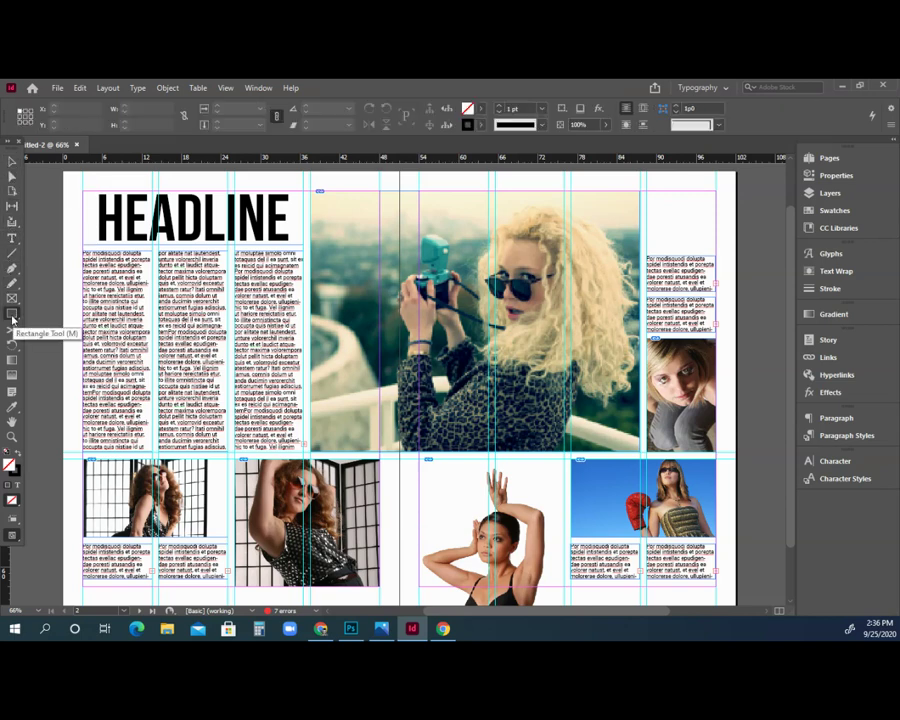
pyautogui.click(12, 424)
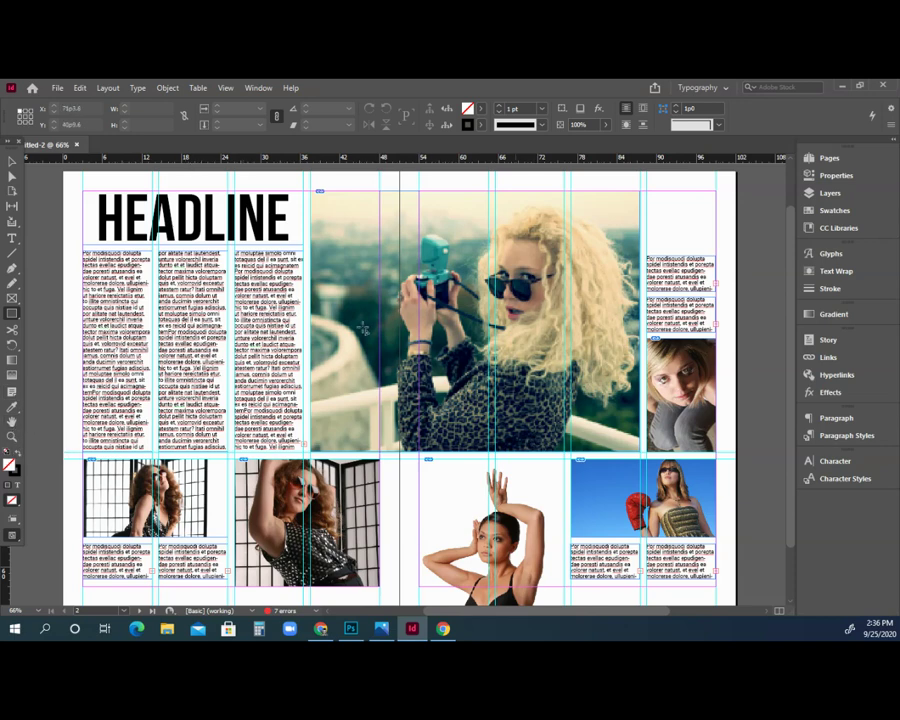
# - Hide the guides and the frame edges to show the spread without layout lines
pyautogui.click(226, 88)
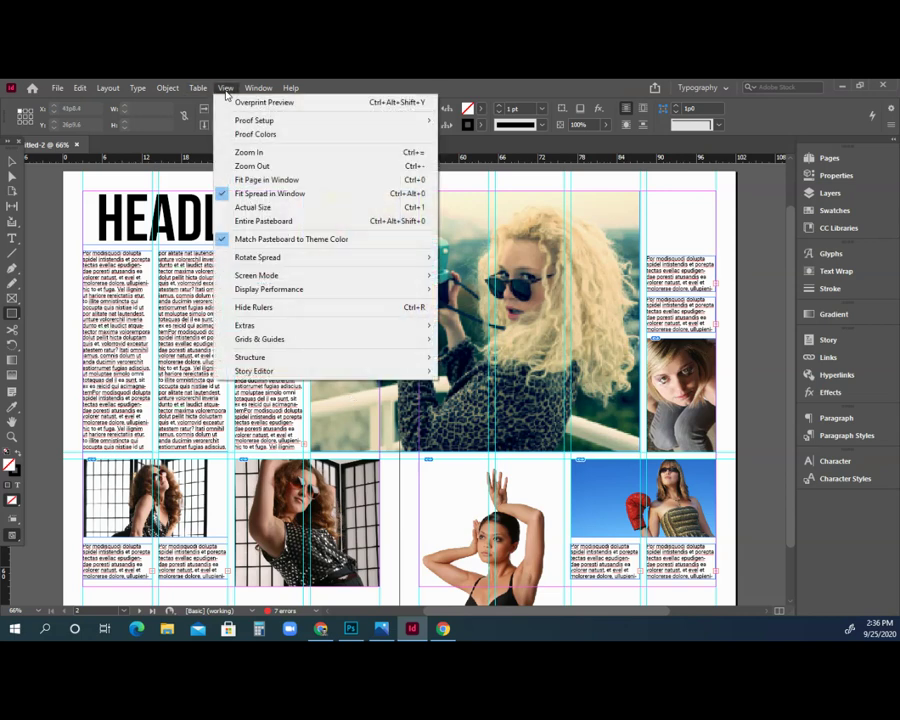
pyautogui.moveTo(310, 345)
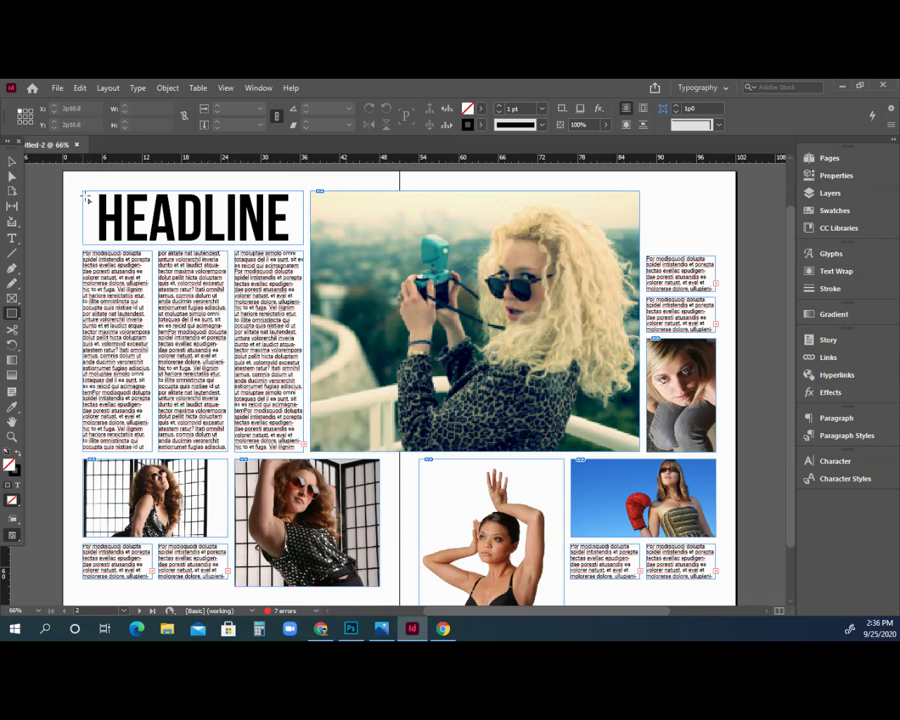
pyautogui.click(226, 88)
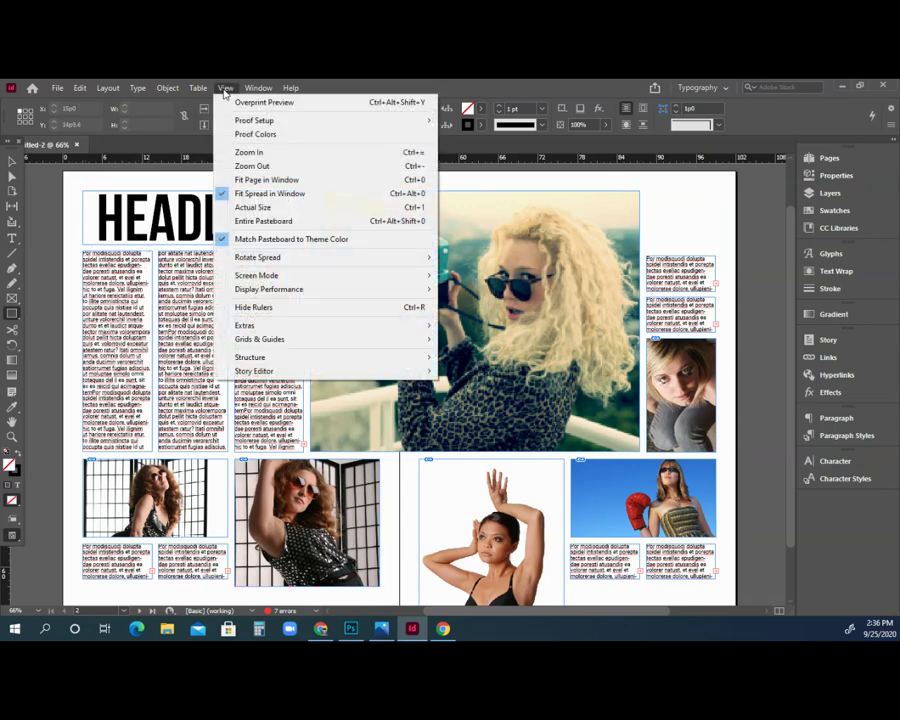
pyautogui.moveTo(290, 327)
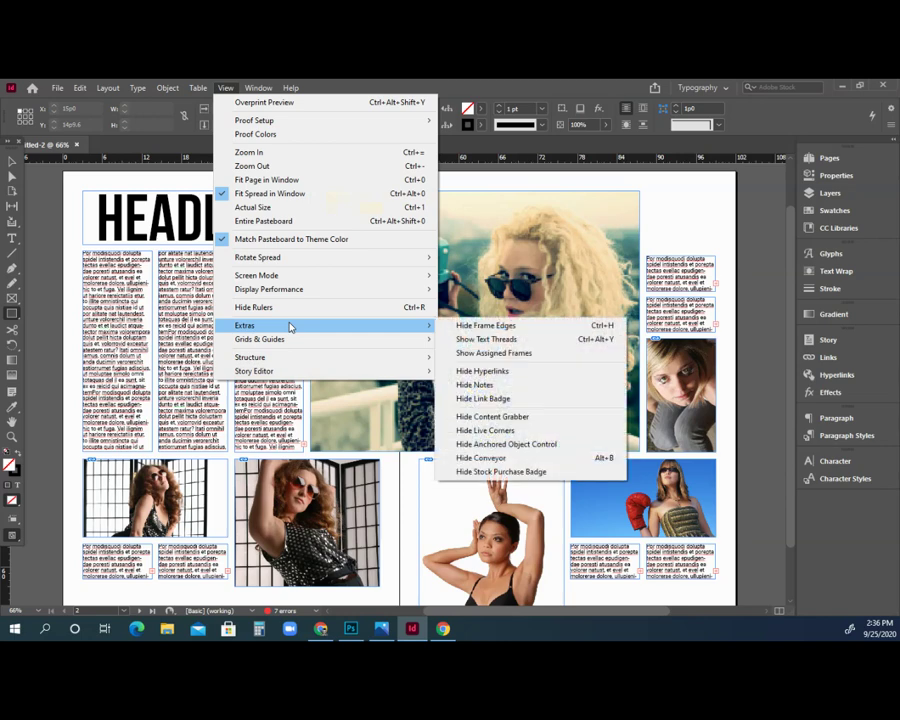
pyautogui.click(460, 324)
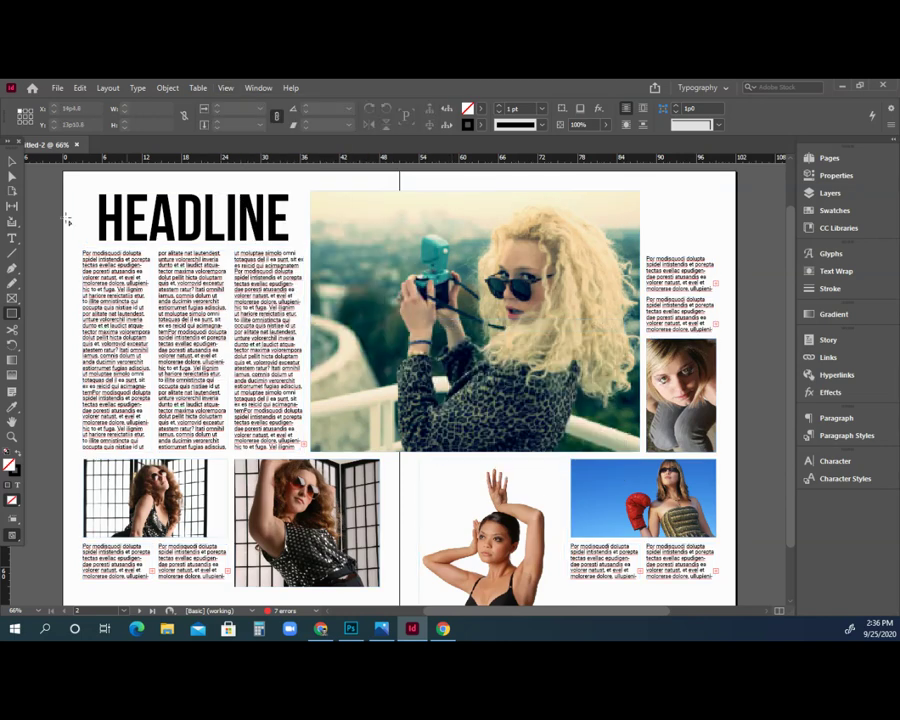
pyautogui.click(11, 161)
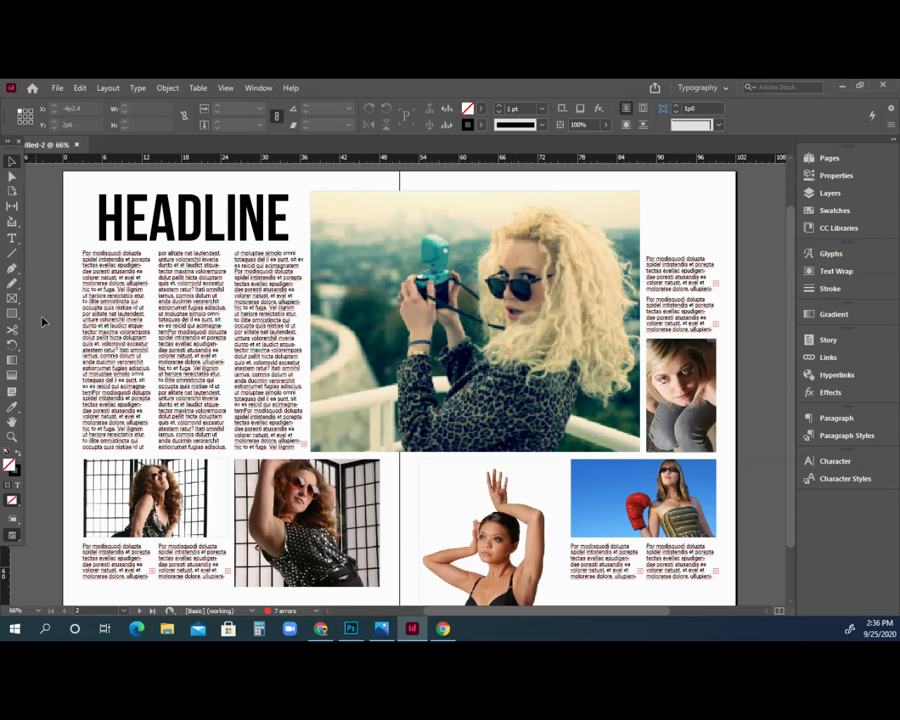
pyautogui.click(304, 448)
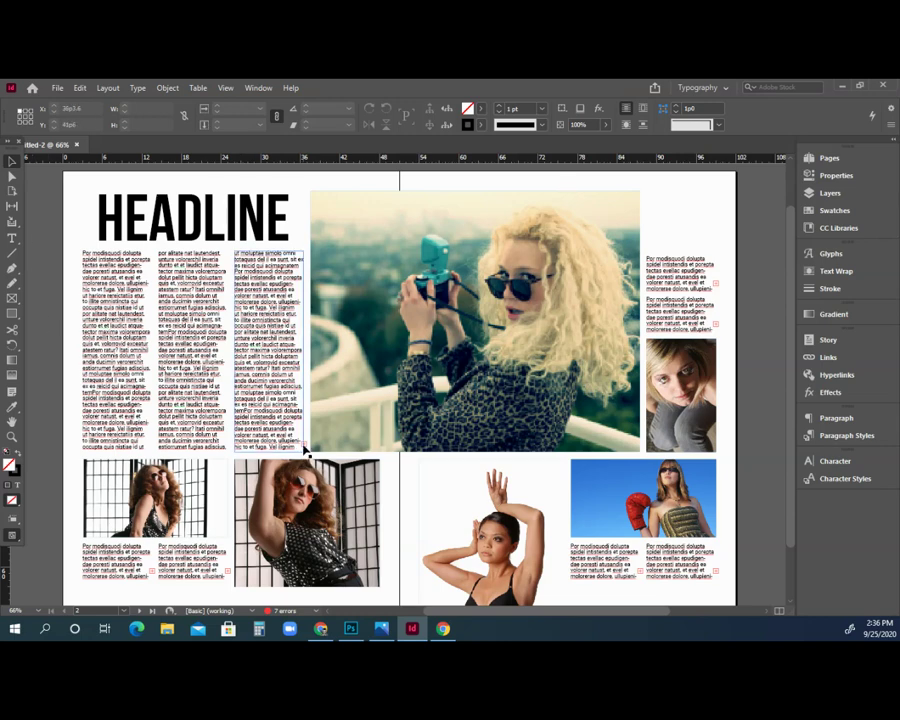
pyautogui.click(54, 343)
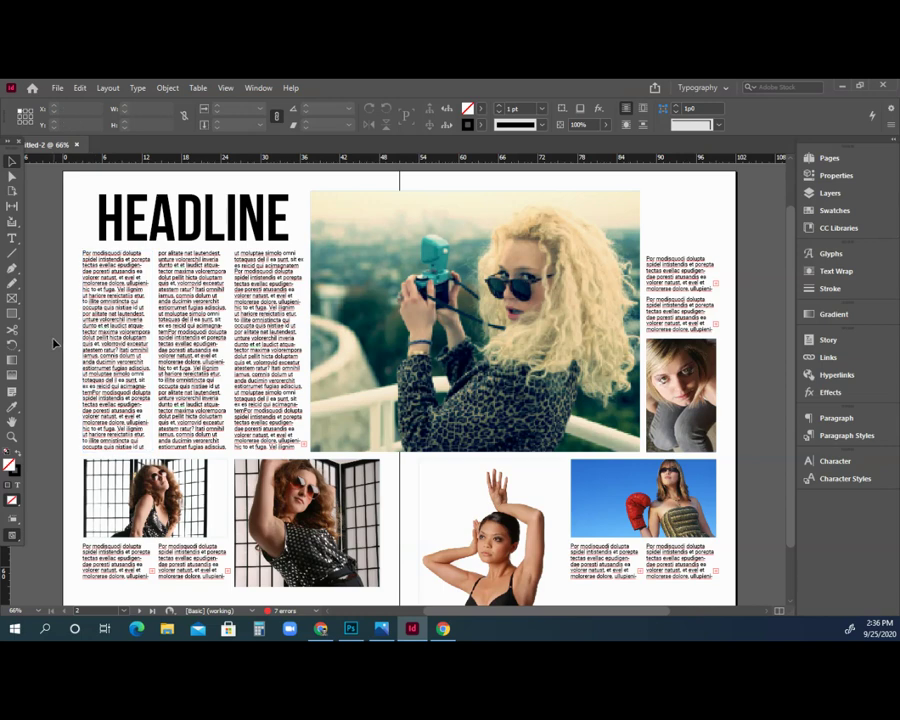